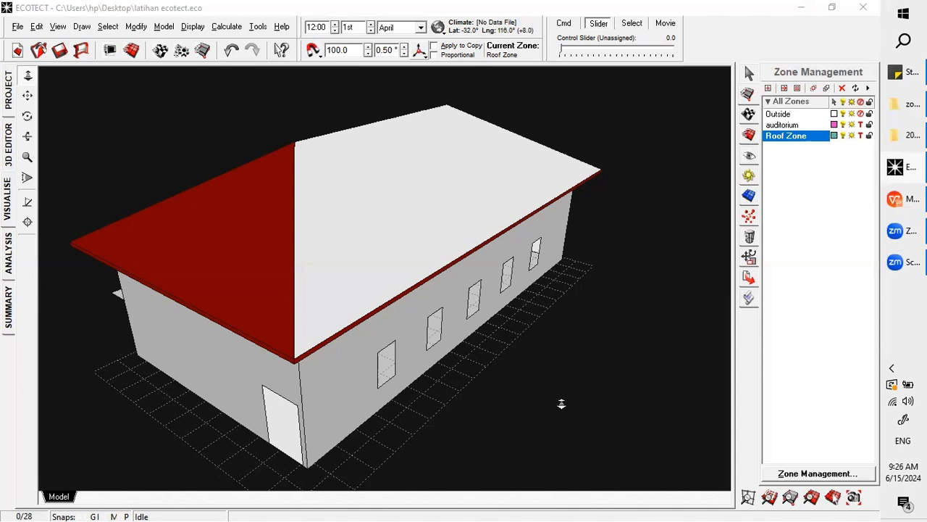
click(793, 42)
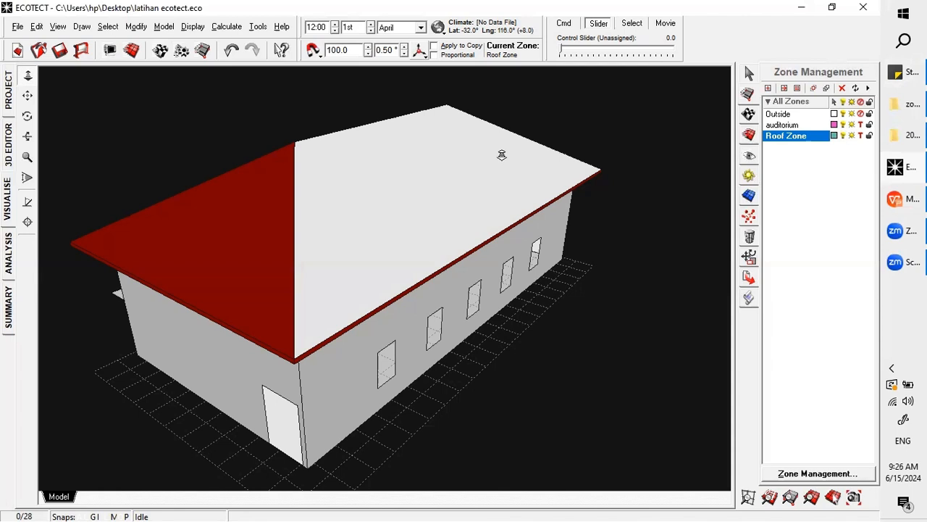
click(360, 94)
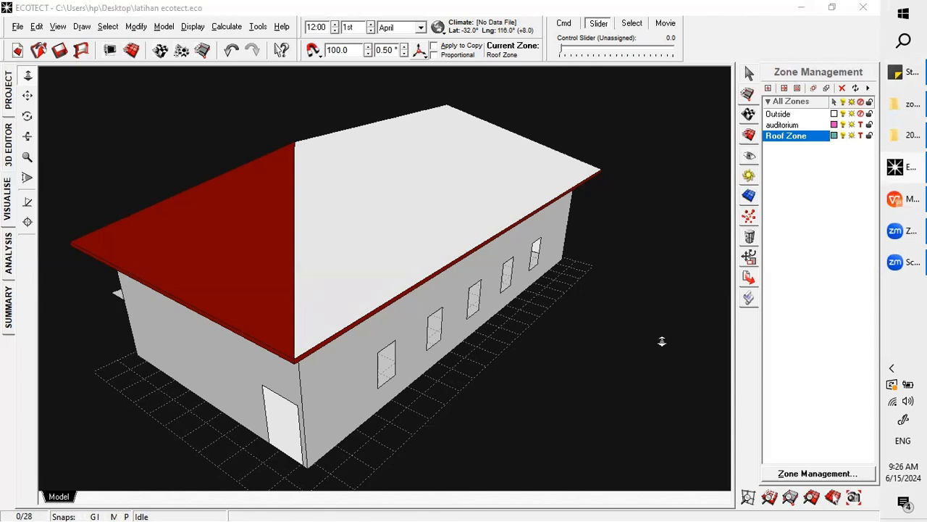
click(470, 28)
key(ctrl)
key(ctrl)
key(ctrl)
key(ctrl)
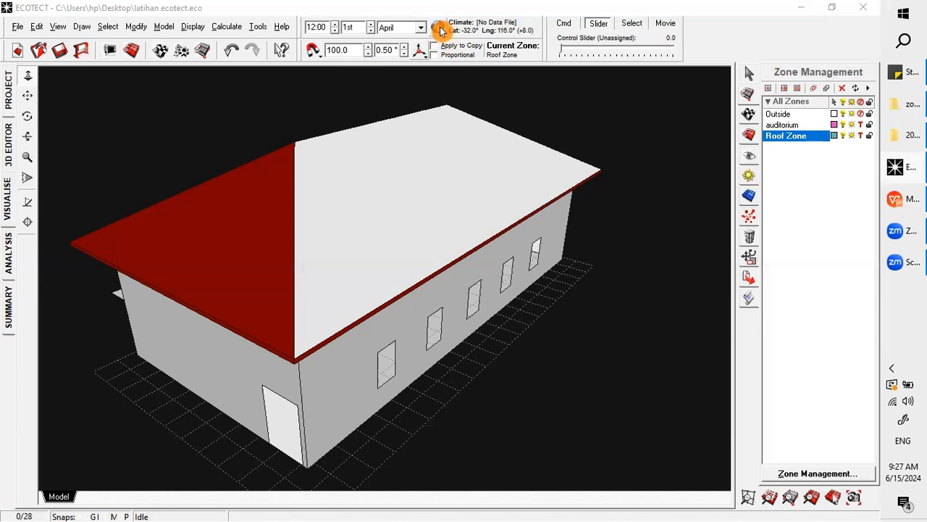
- Load the Yogyakarta-Indonesia.WEA weather file and update the model's global position to match it
click(439, 29)
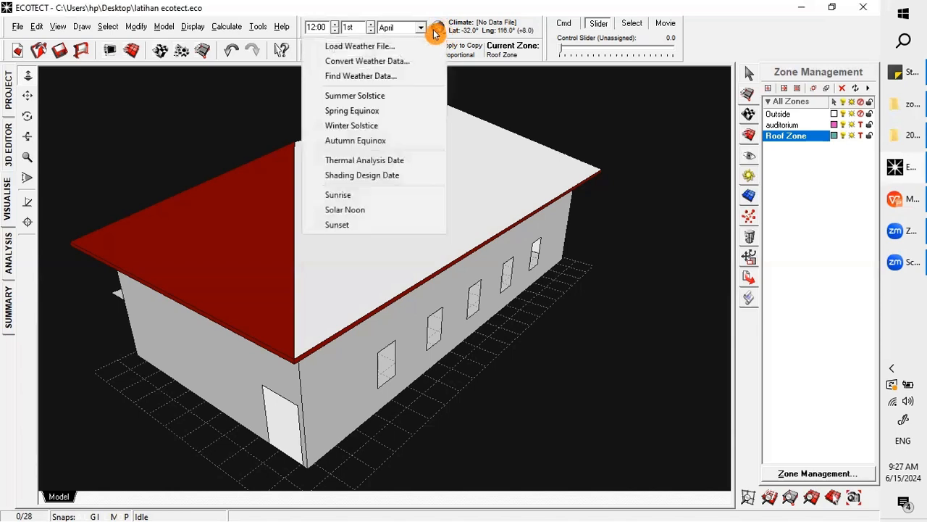
click(384, 48)
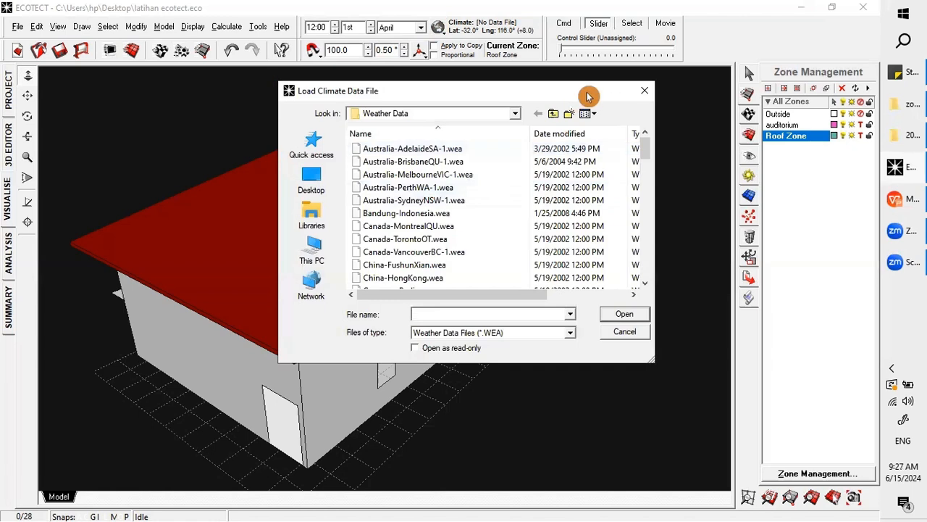
drag(588, 96, 660, 88)
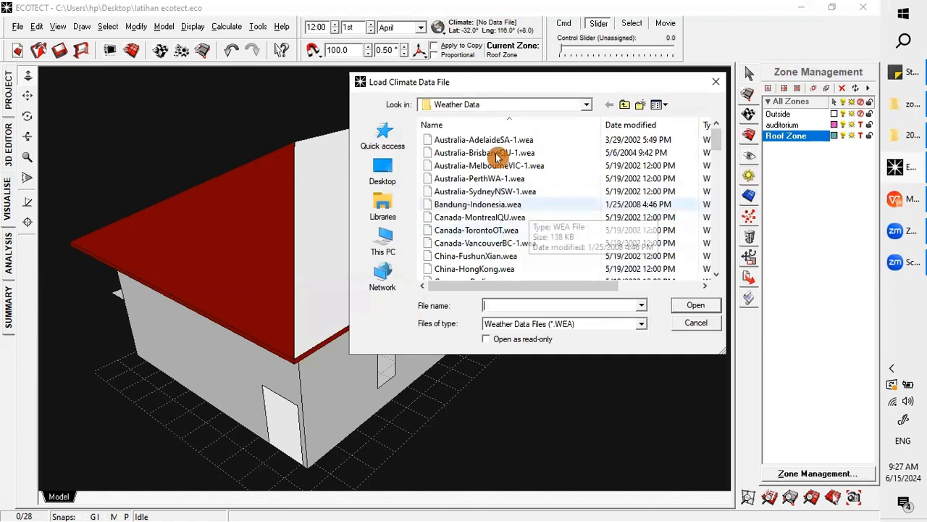
scroll(494, 161, down, 2)
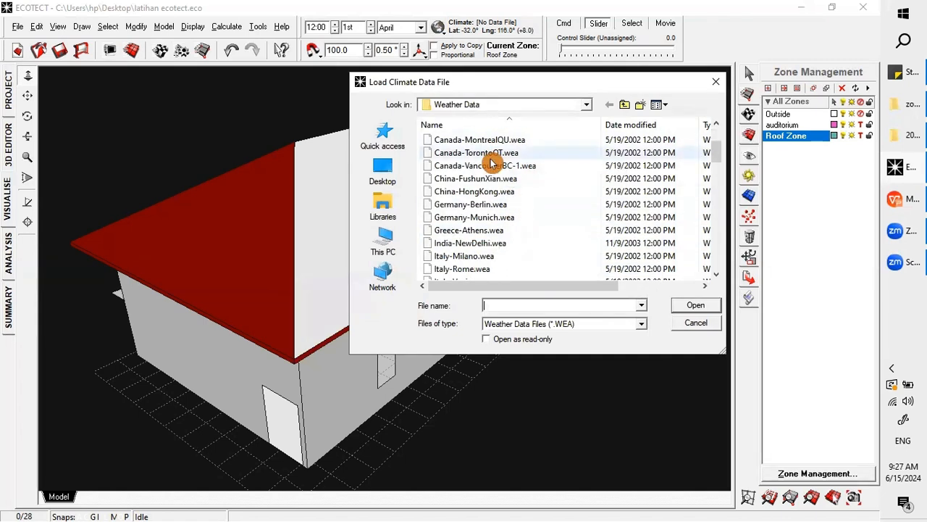
scroll(494, 162, down, 12)
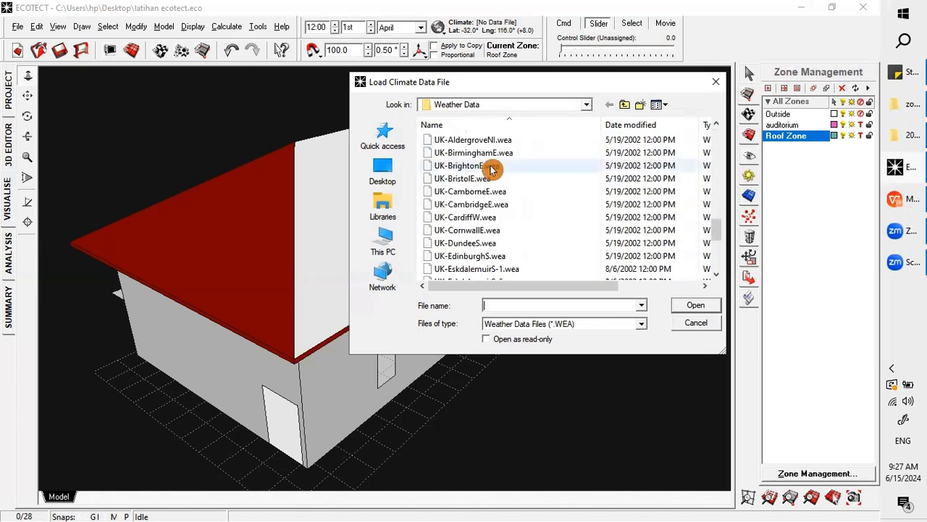
scroll(493, 171, down, 5)
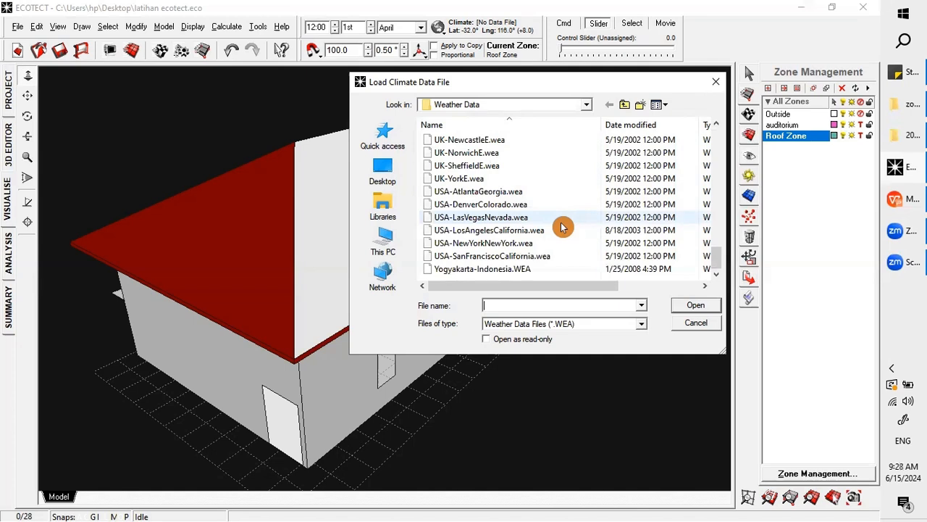
click(489, 268)
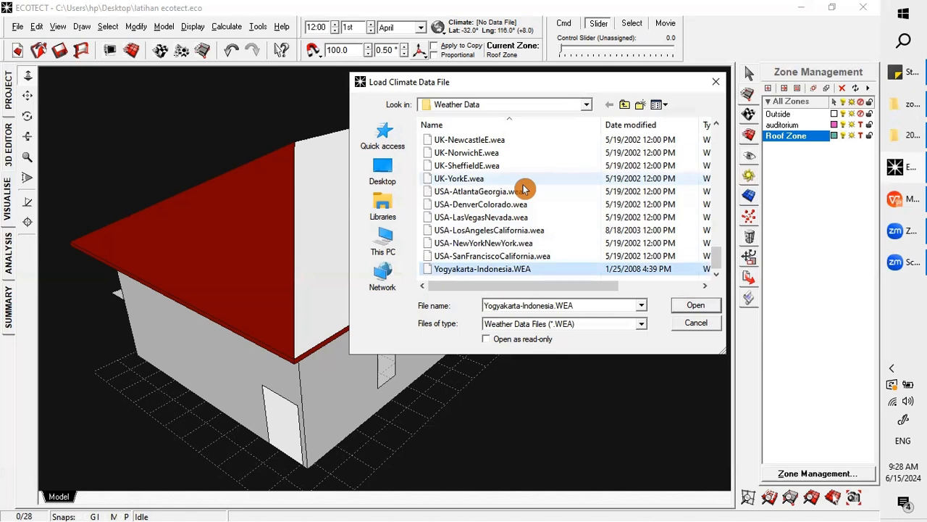
click(497, 269)
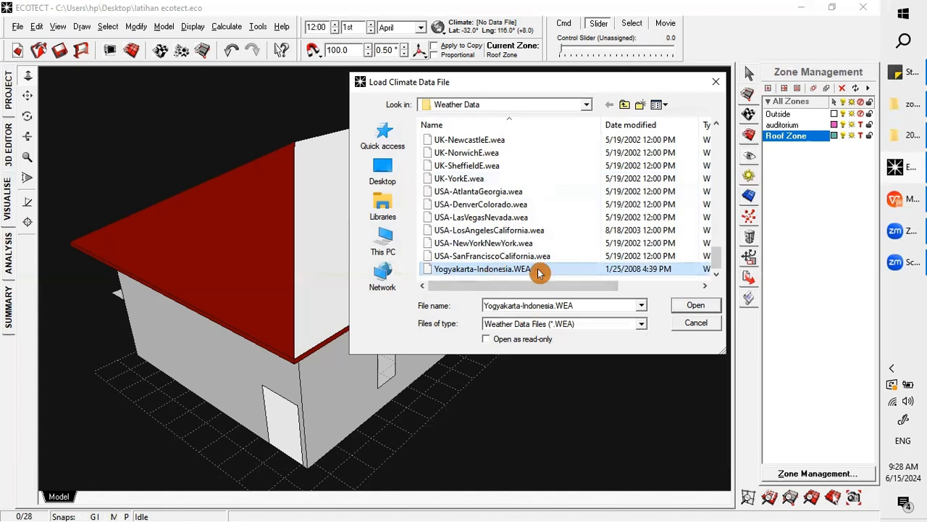
click(524, 257)
click(523, 269)
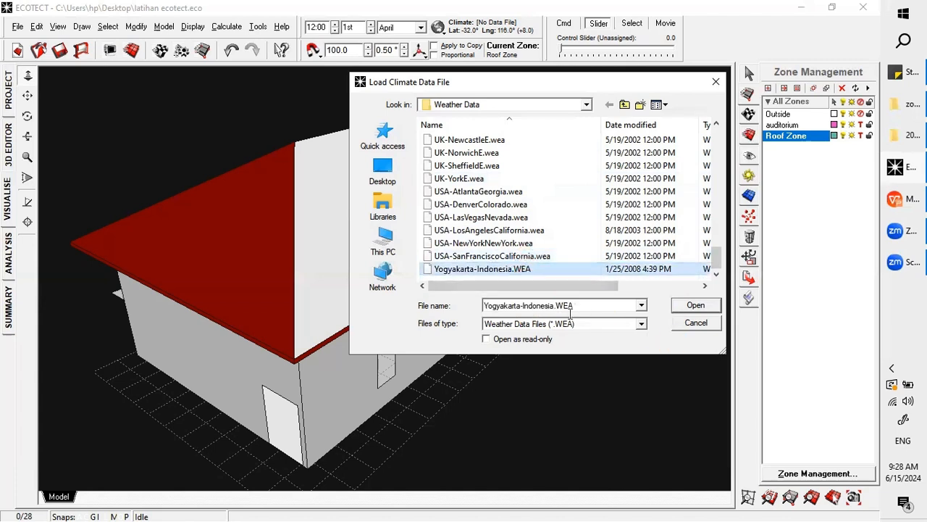
click(693, 307)
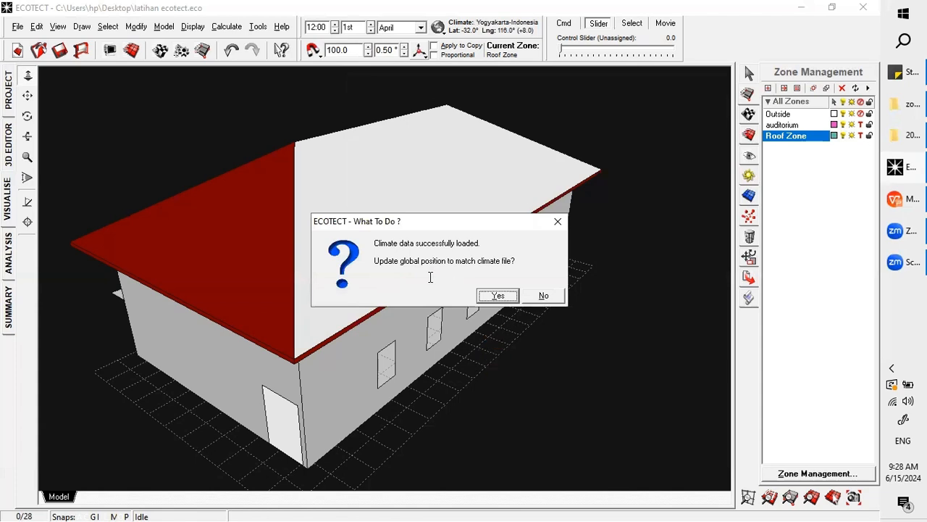
click(497, 295)
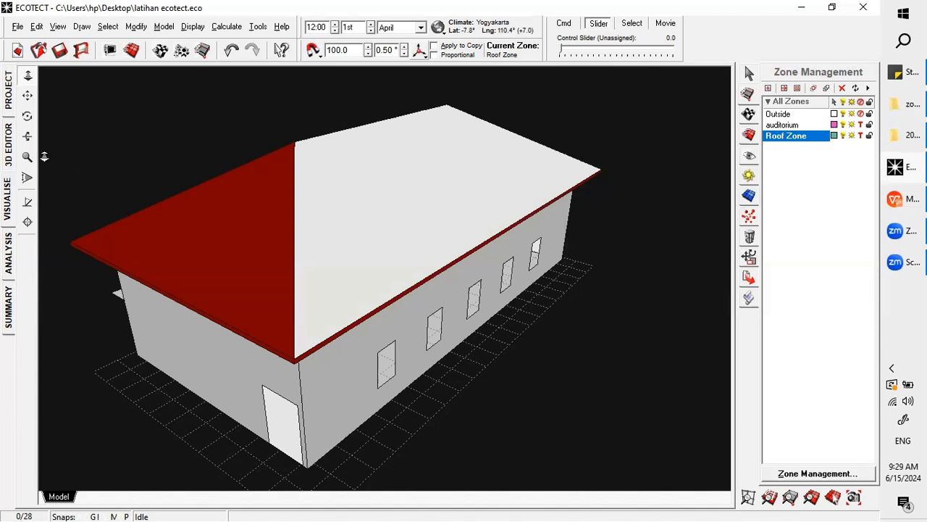
- Show the building in the 3D editor and hide the Roof Zone
click(9, 144)
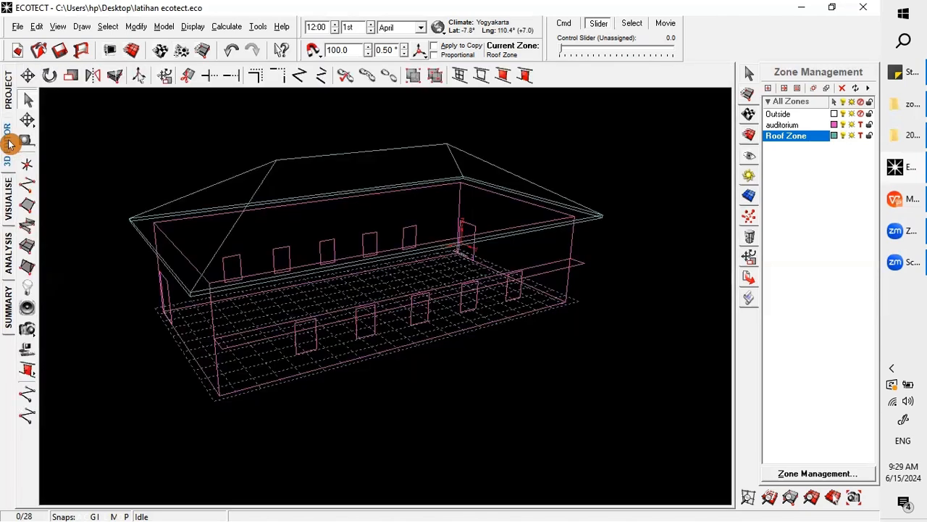
right_drag(368, 386, 465, 337)
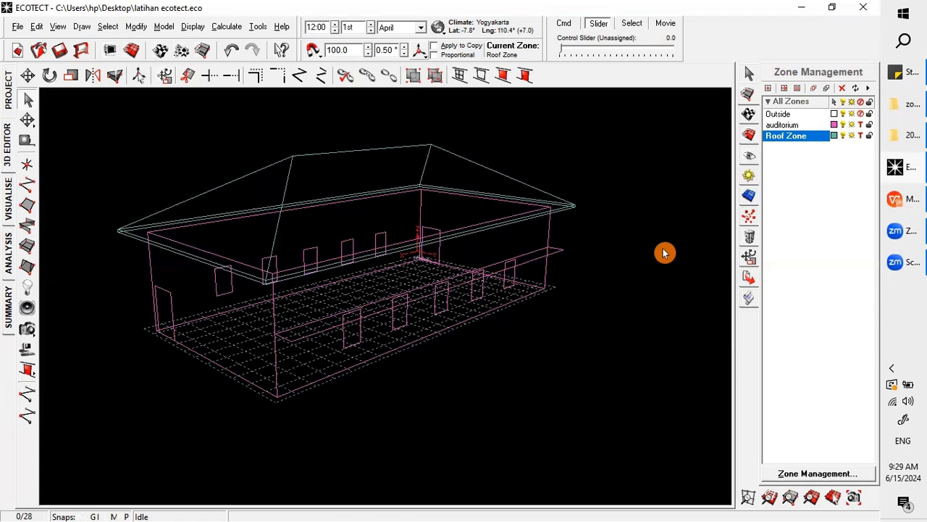
click(749, 99)
click(749, 99)
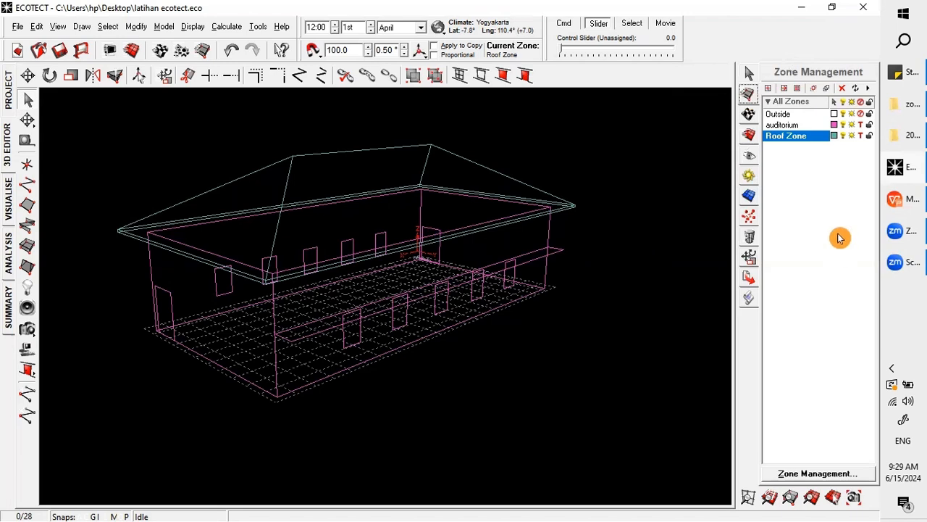
click(843, 137)
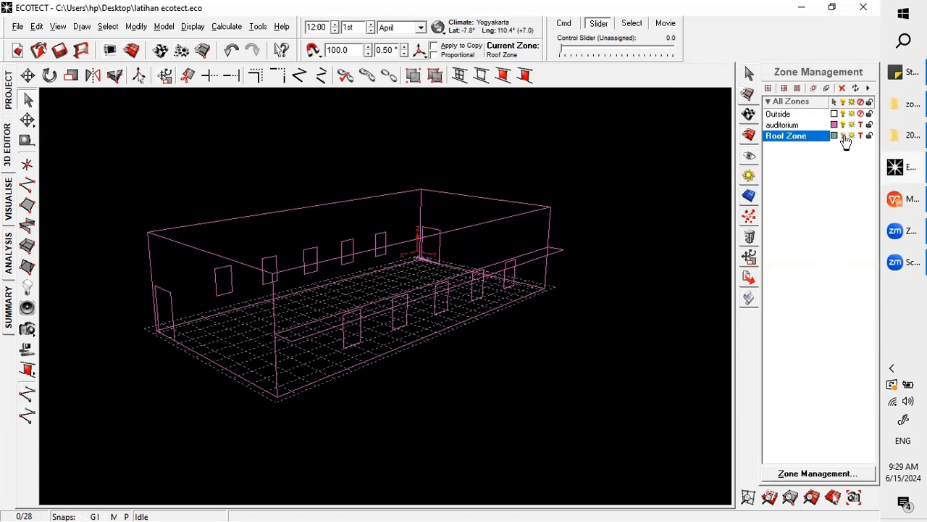
right_drag(584, 288, 599, 302)
mouse_move(393, 370)
right_down()
mouse_move(565, 354)
mouse_move(561, 337)
mouse_move(572, 348)
mouse_move(544, 344)
mouse_move(536, 331)
mouse_move(549, 350)
right_up()
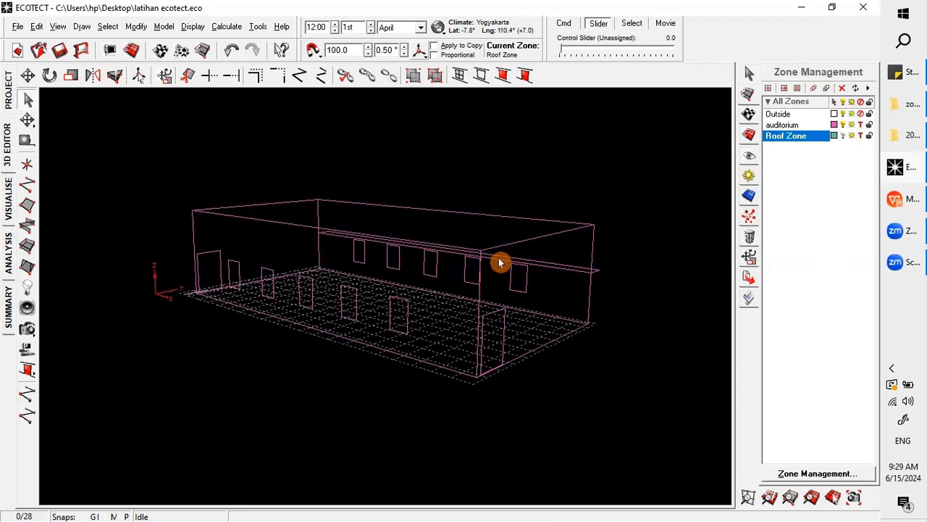
right_drag(546, 305, 542, 306)
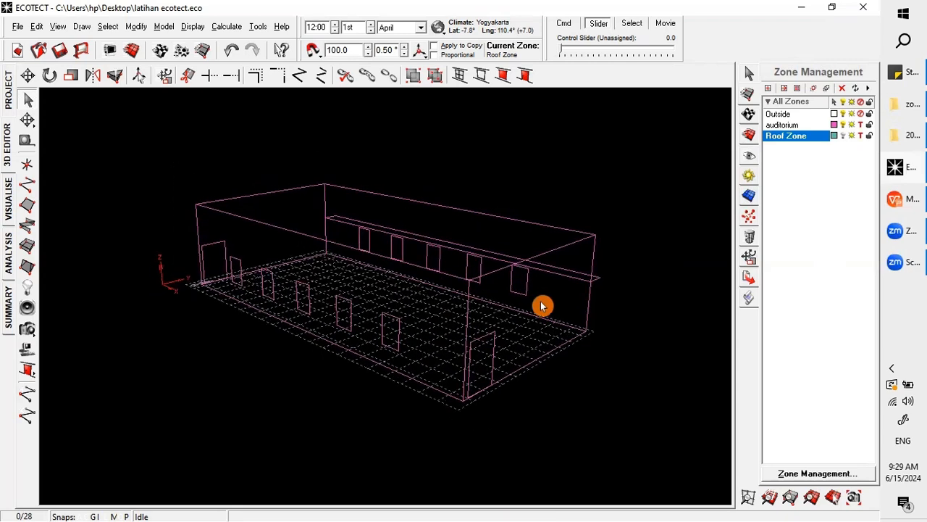
click(566, 249)
click(566, 250)
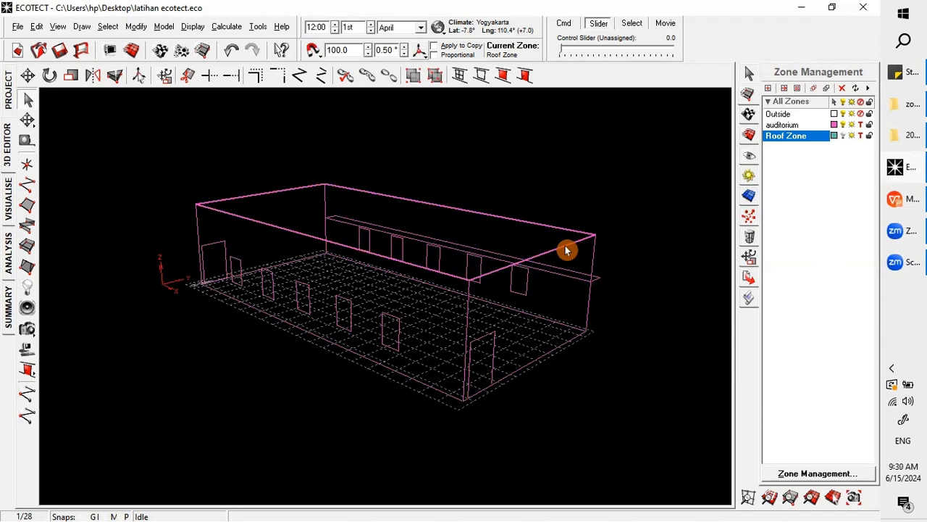
click(617, 312)
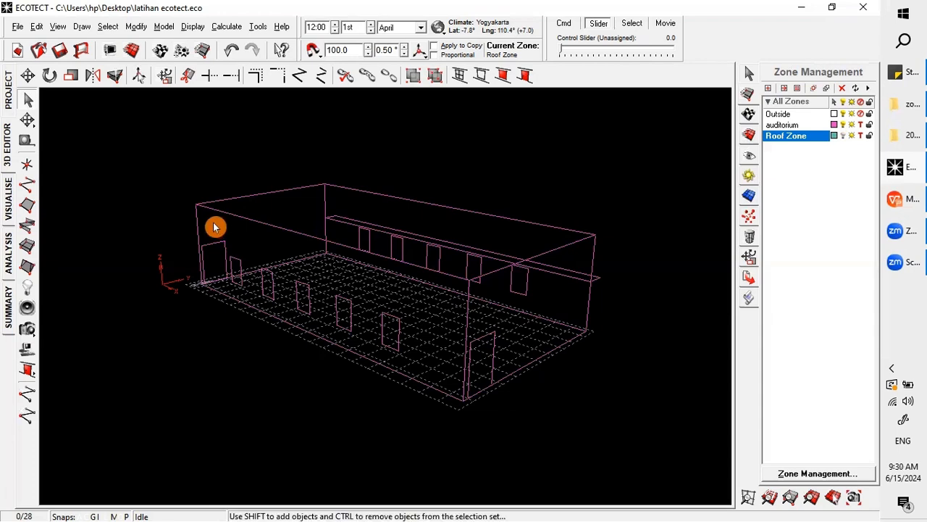
drag(220, 226, 161, 243)
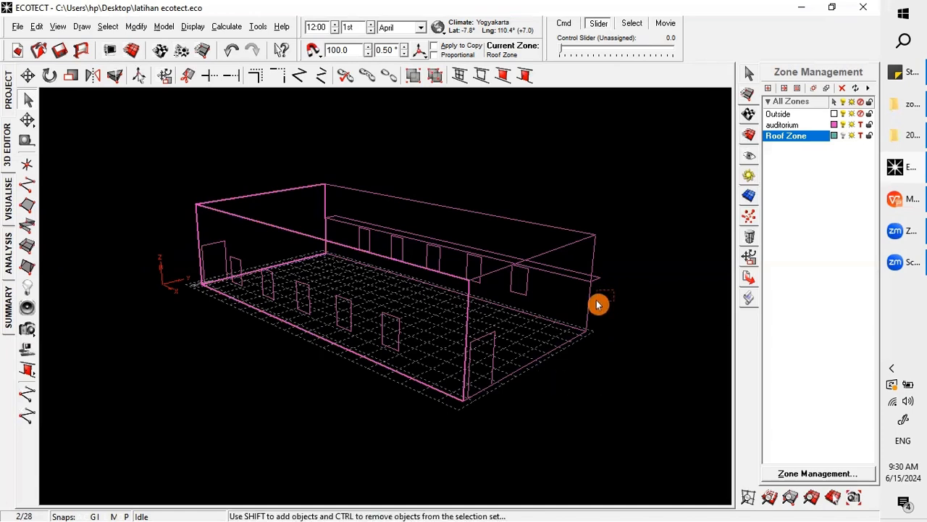
shift+click(563, 305)
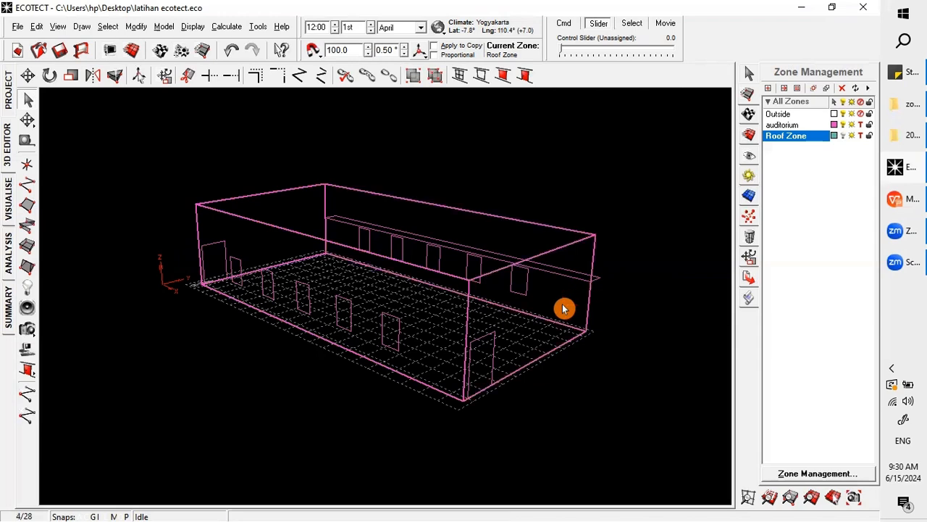
click(670, 399)
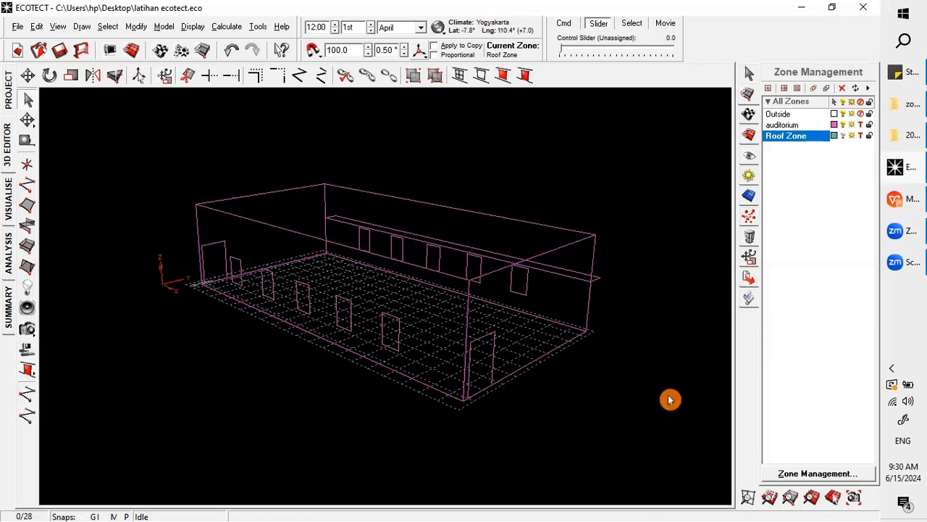
- Select all walls in the model by element type
click(36, 27)
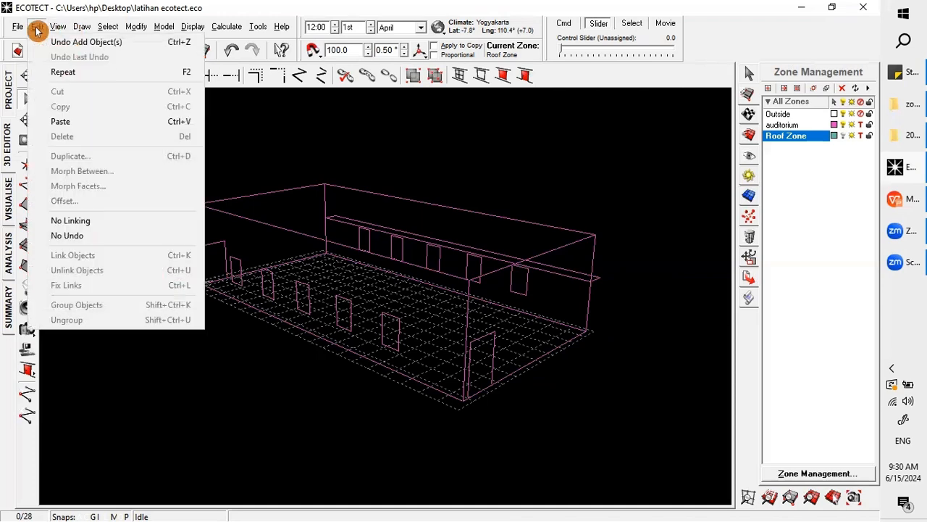
mouse_move(108, 26)
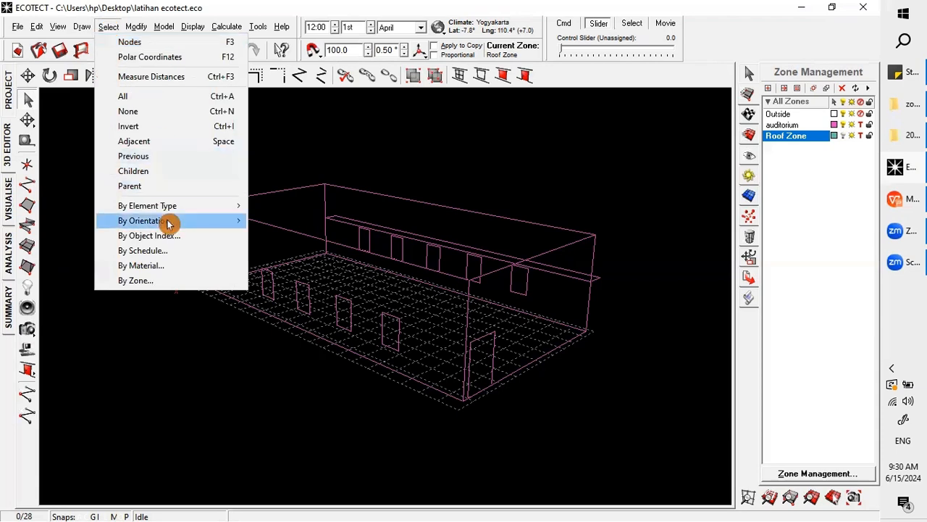
mouse_move(170, 208)
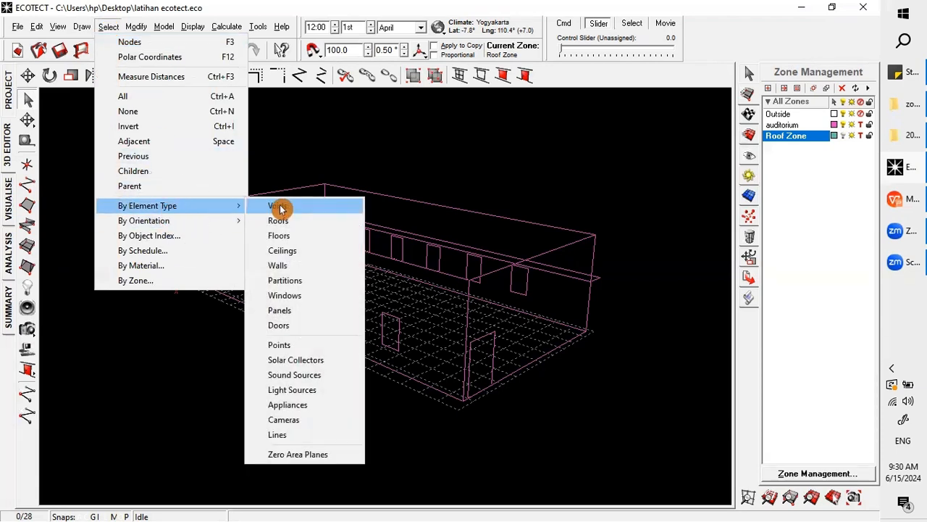
click(291, 266)
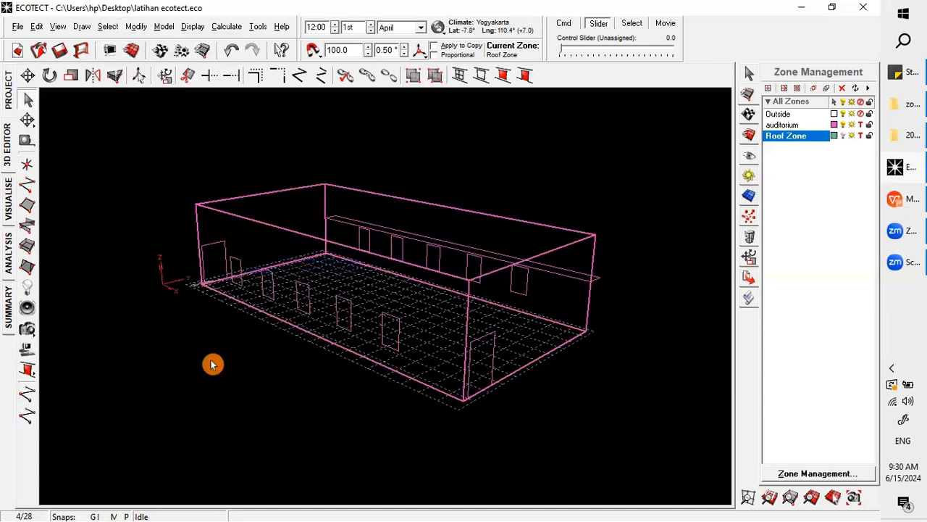
- Assign the BrickPlaster material to the selected walls and open that material's element properties
middle_drag(406, 318, 232, 350)
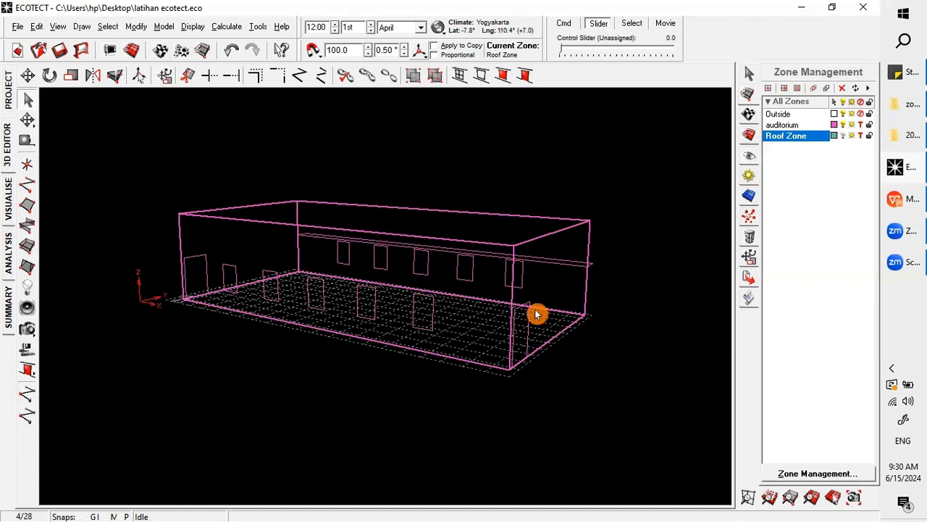
click(749, 118)
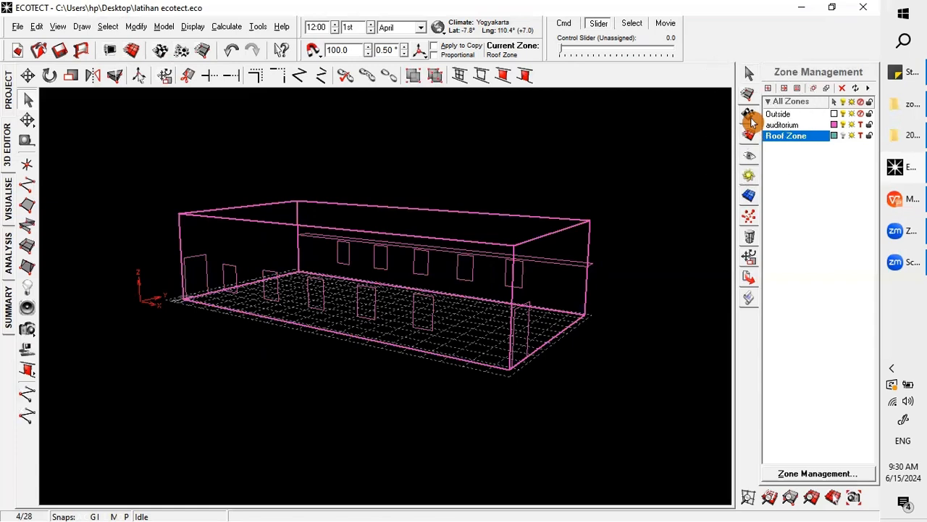
click(750, 120)
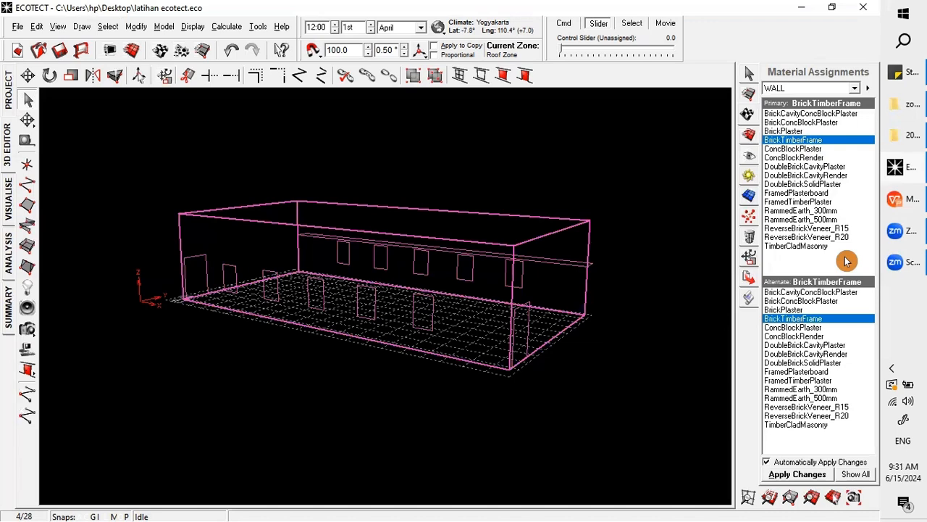
click(791, 132)
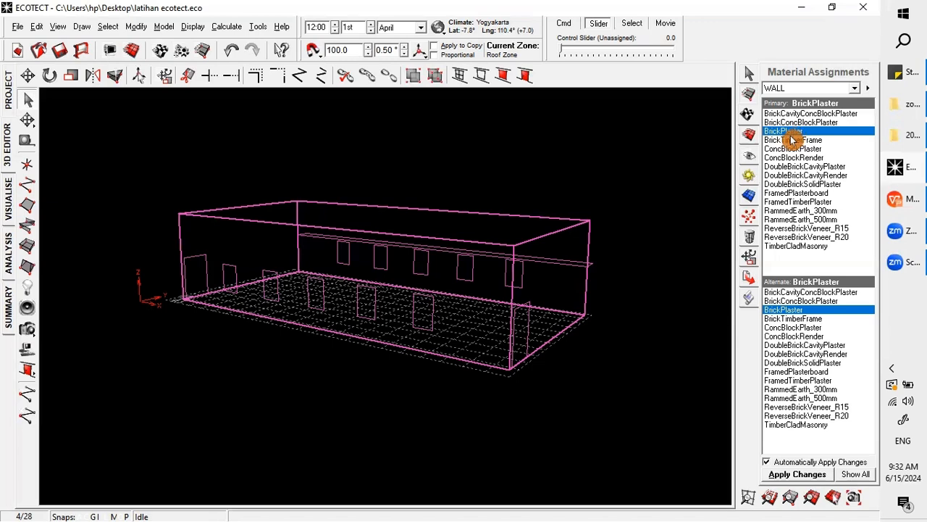
click(795, 137)
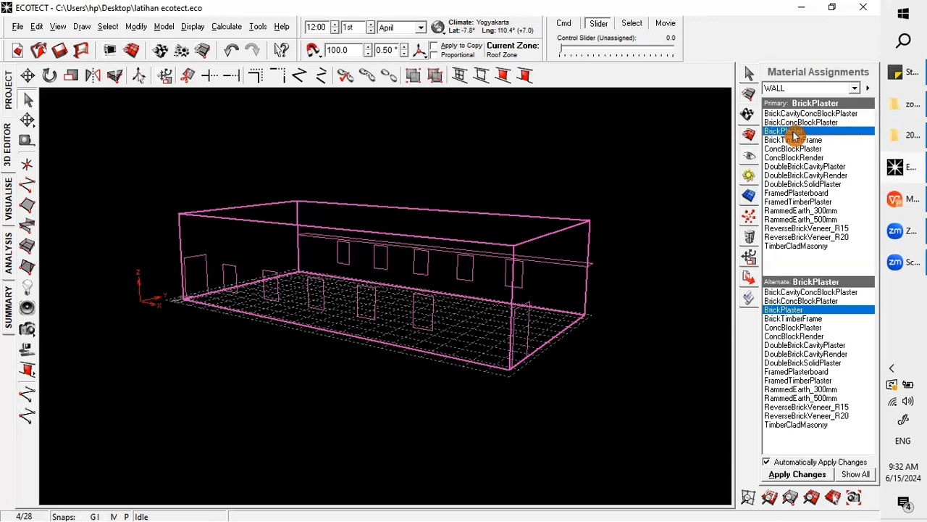
double_click(795, 137)
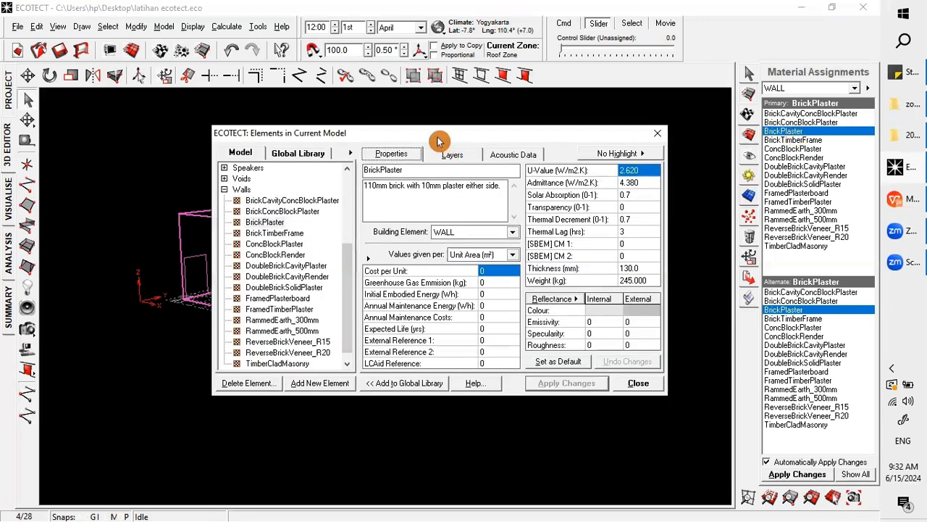
- Select the BrickPlaster wall material in the model's elements and show its layer composition
drag(438, 141, 481, 165)
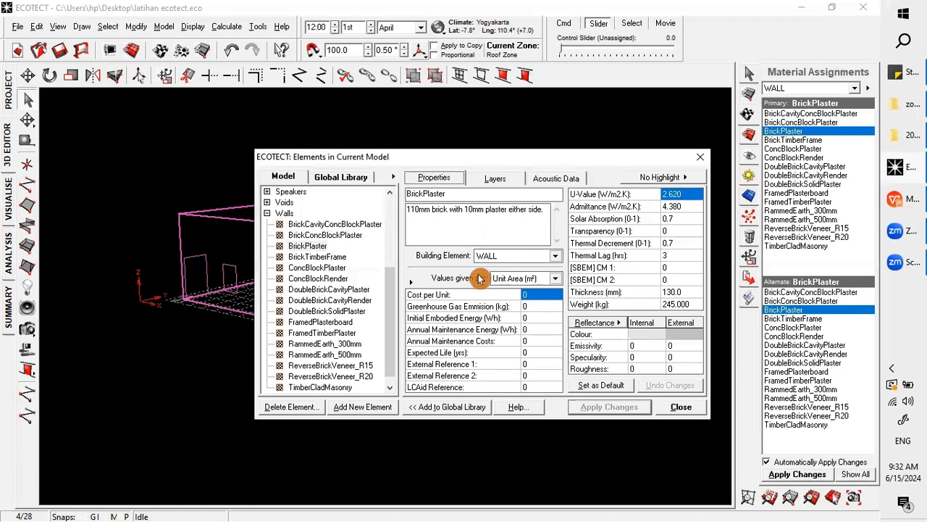
drag(501, 159, 461, 152)
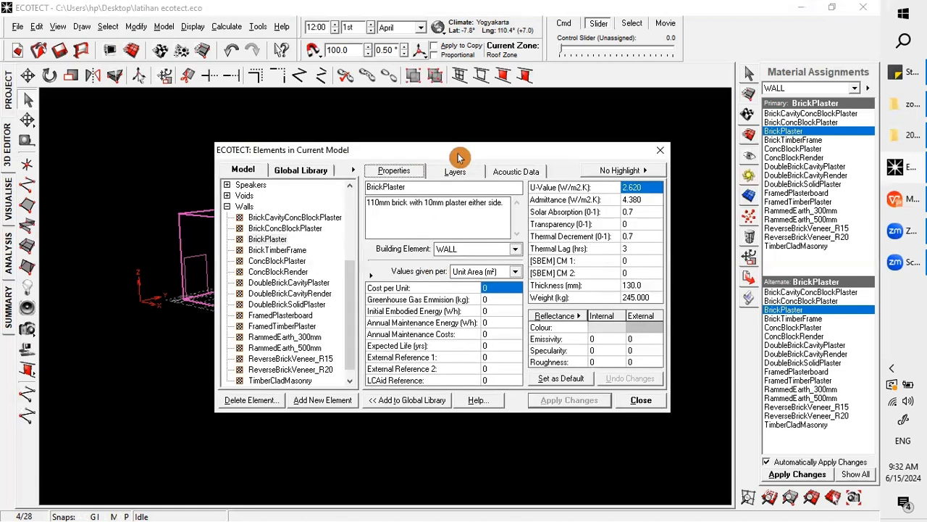
click(280, 243)
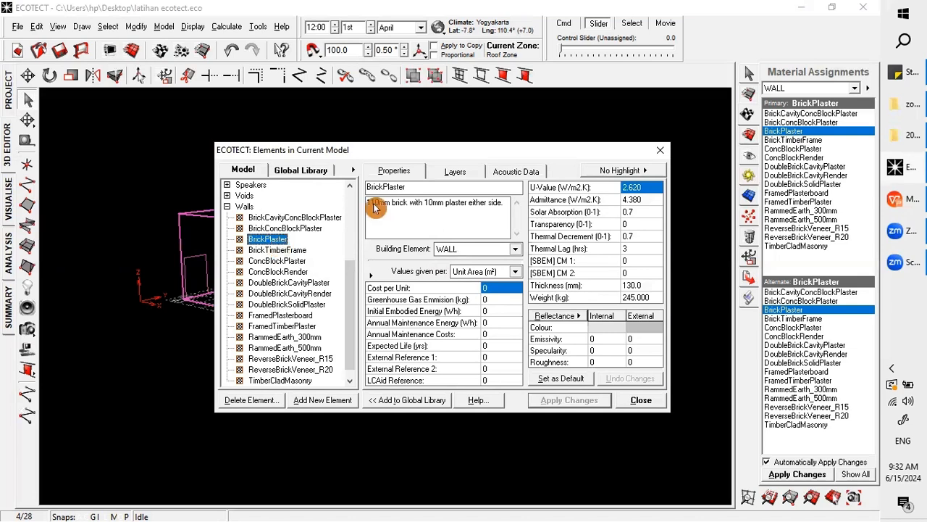
click(454, 176)
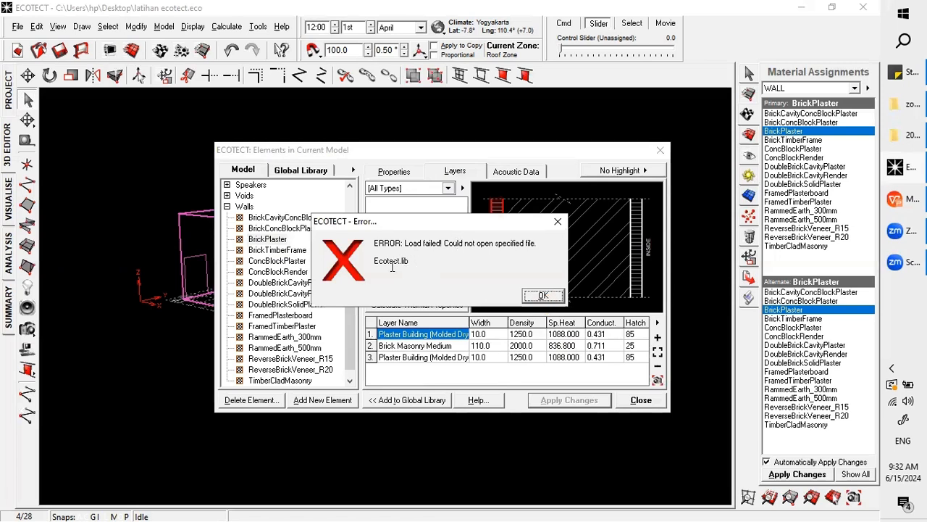
click(544, 303)
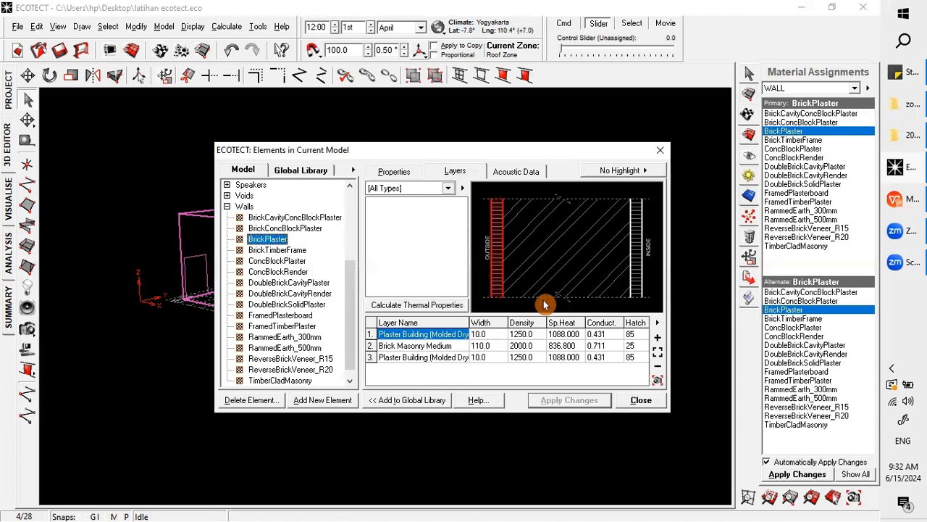
- Load Ecotect.lib from the Ecotect 5.50 folder as the global material library
click(316, 179)
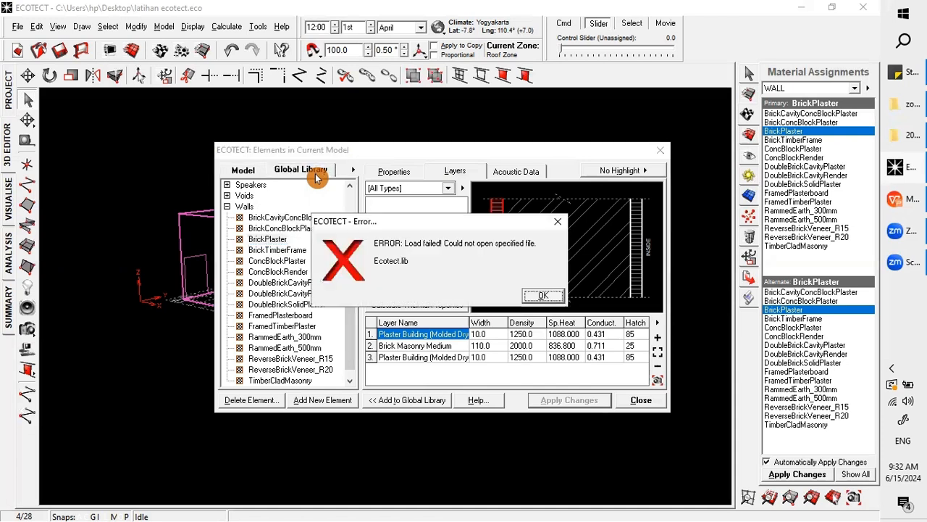
click(542, 296)
click(308, 171)
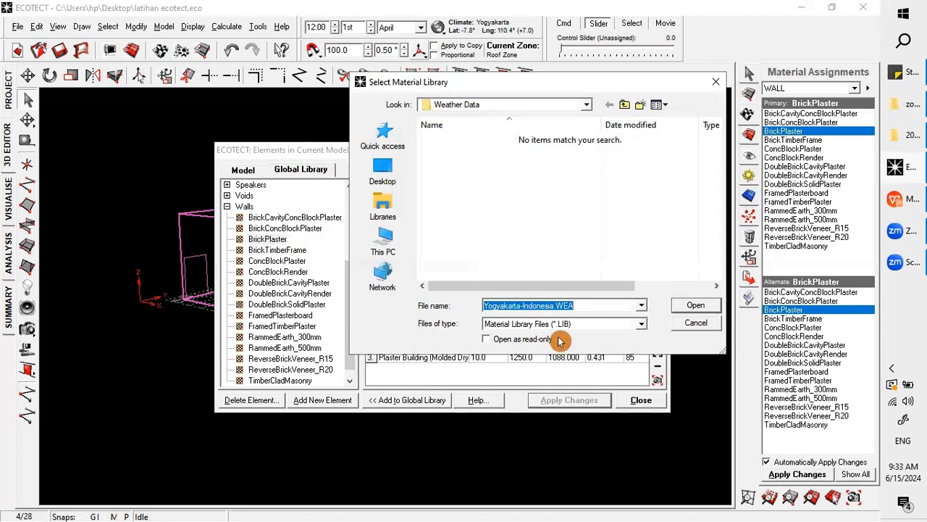
click(624, 107)
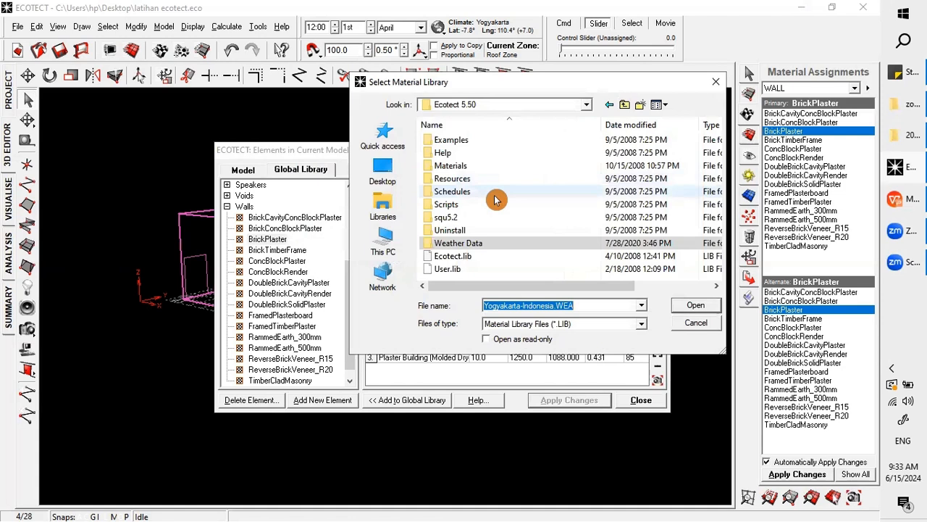
click(469, 259)
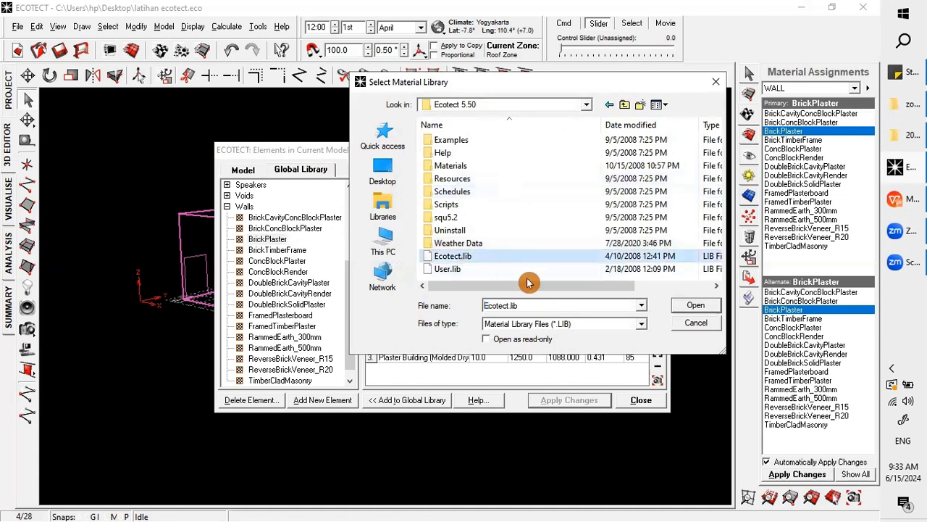
click(689, 309)
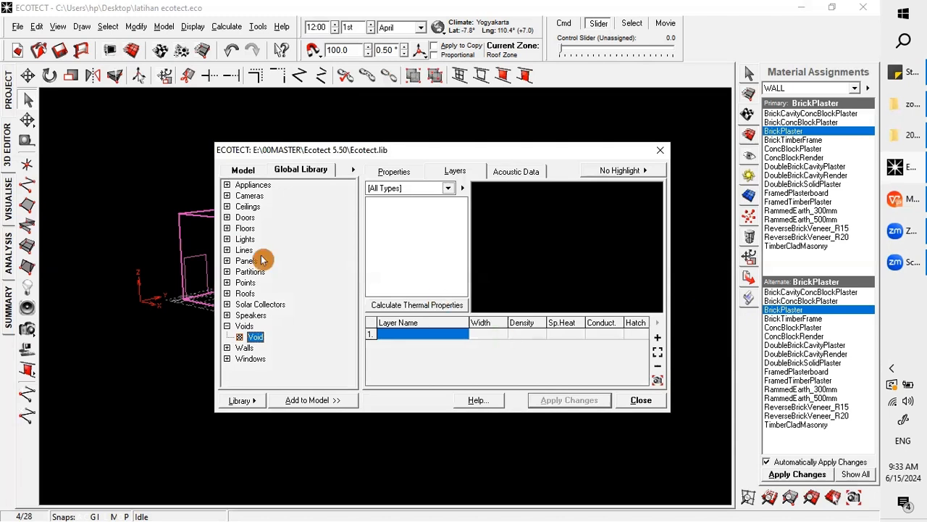
- Return to the current model's elements and list the available layer materials of all types
click(243, 171)
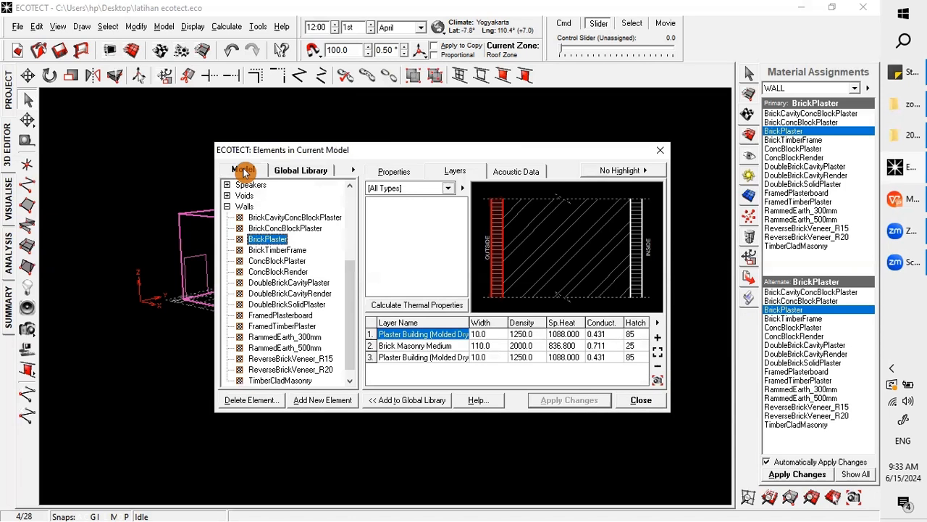
click(433, 187)
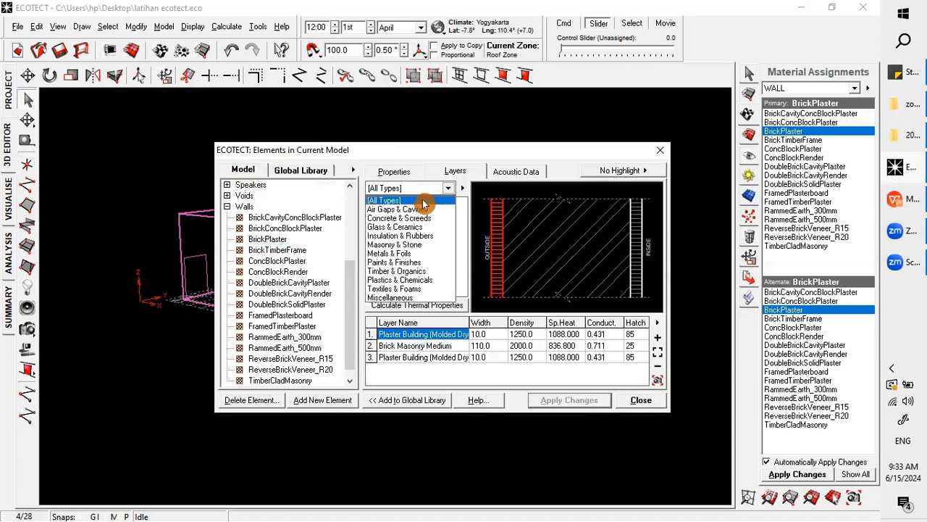
click(424, 202)
scroll(423, 240, up, 1)
scroll(422, 239, up, 5)
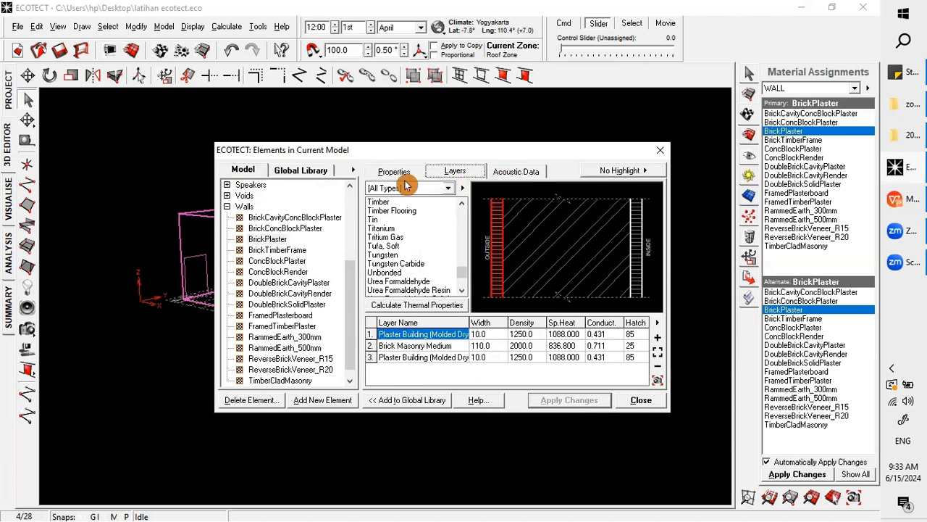
- Examine the name and width of each BrickPlaster layer, along with the material's U-value
click(279, 241)
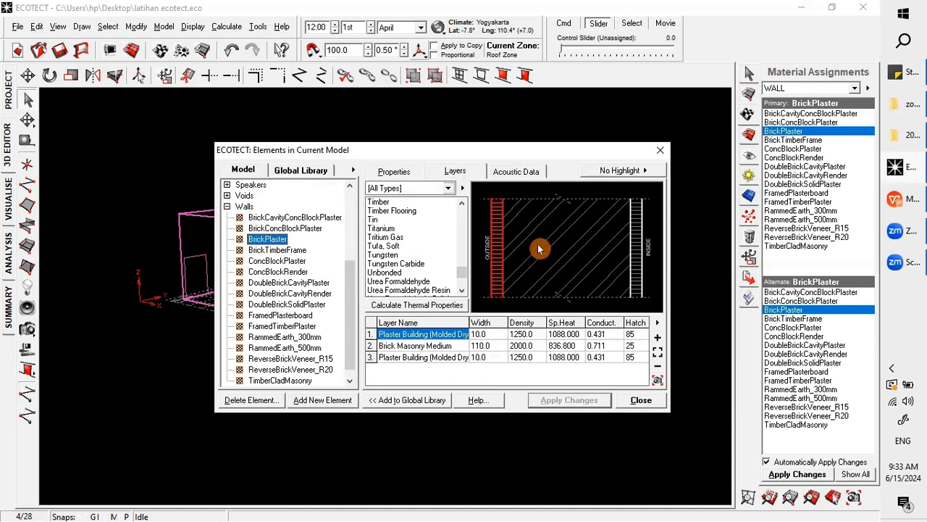
click(425, 334)
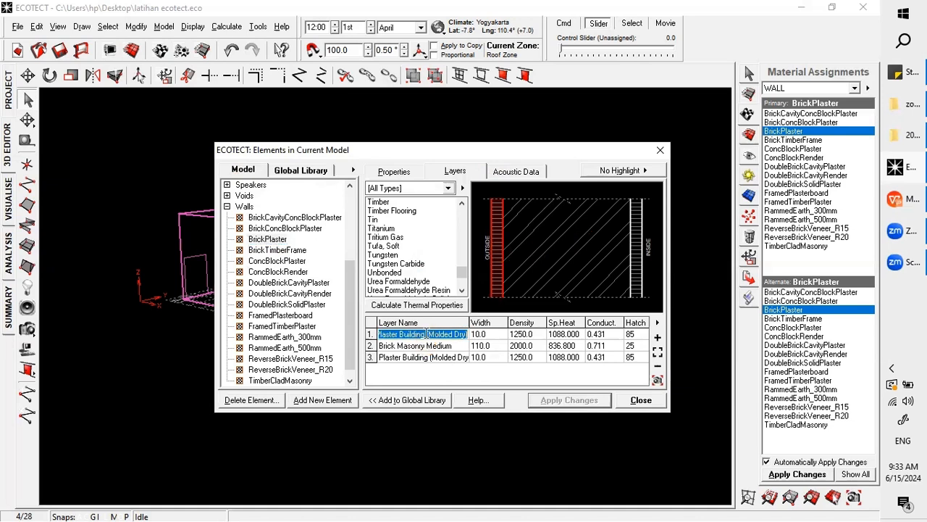
click(488, 336)
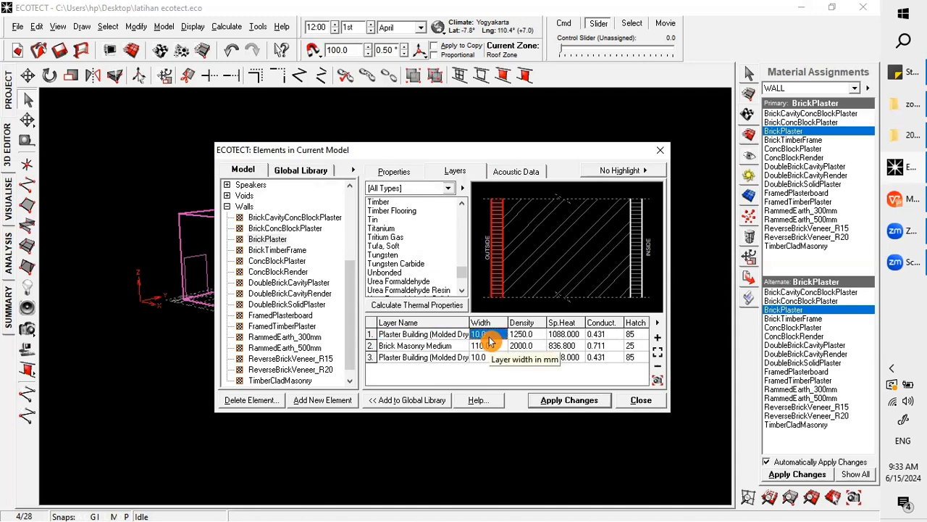
click(431, 347)
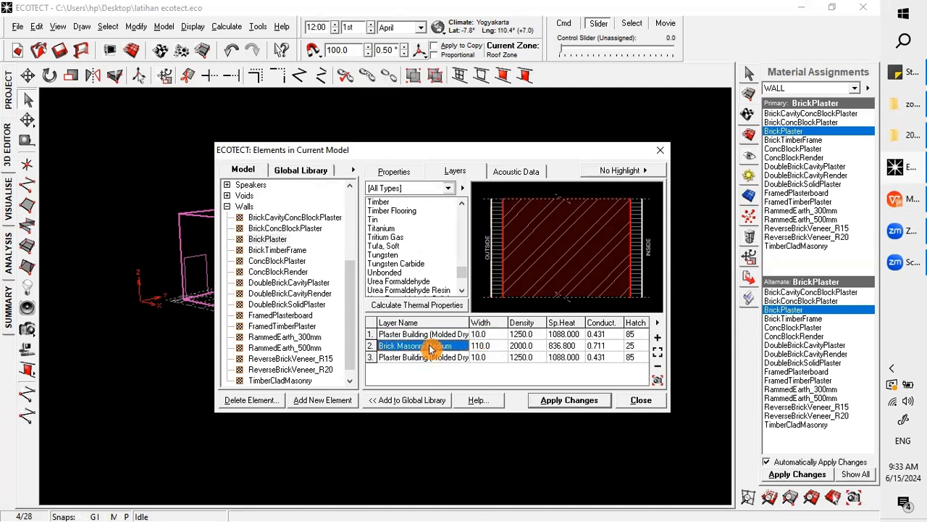
click(485, 347)
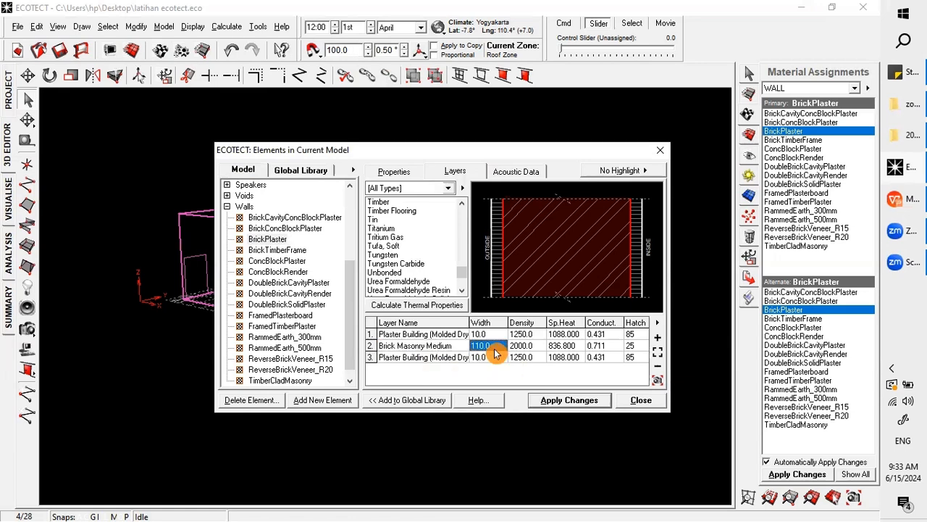
click(428, 358)
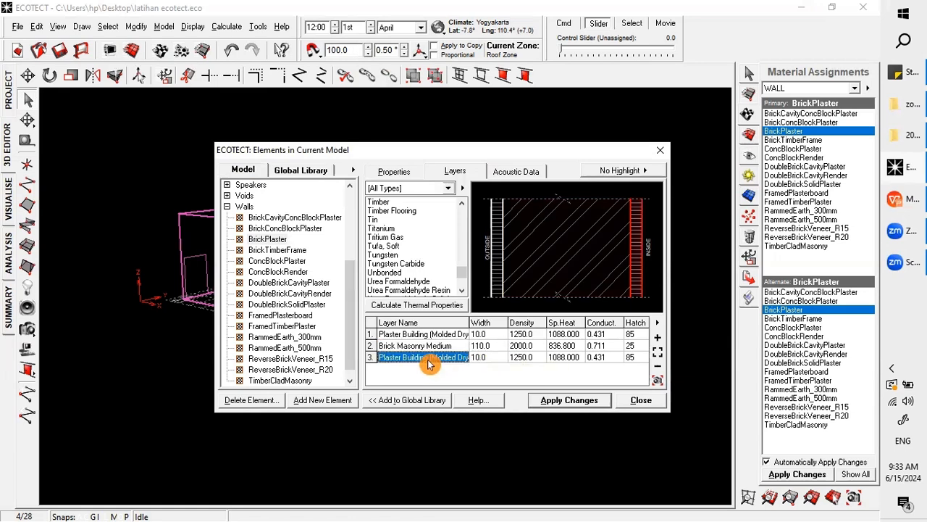
click(487, 358)
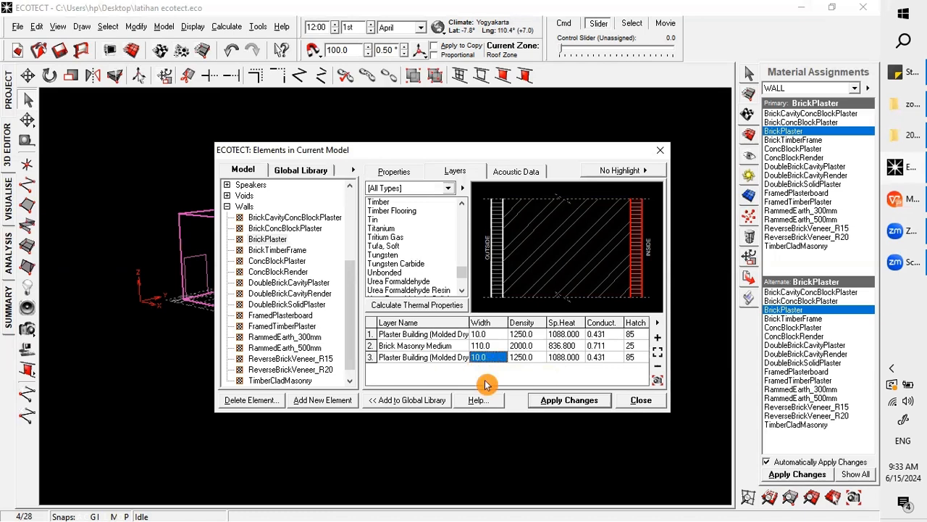
click(395, 171)
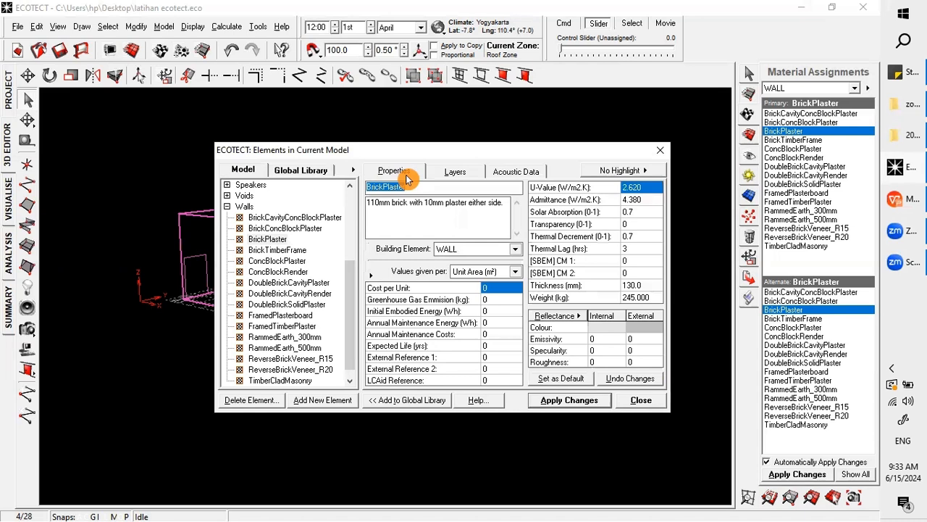
click(656, 189)
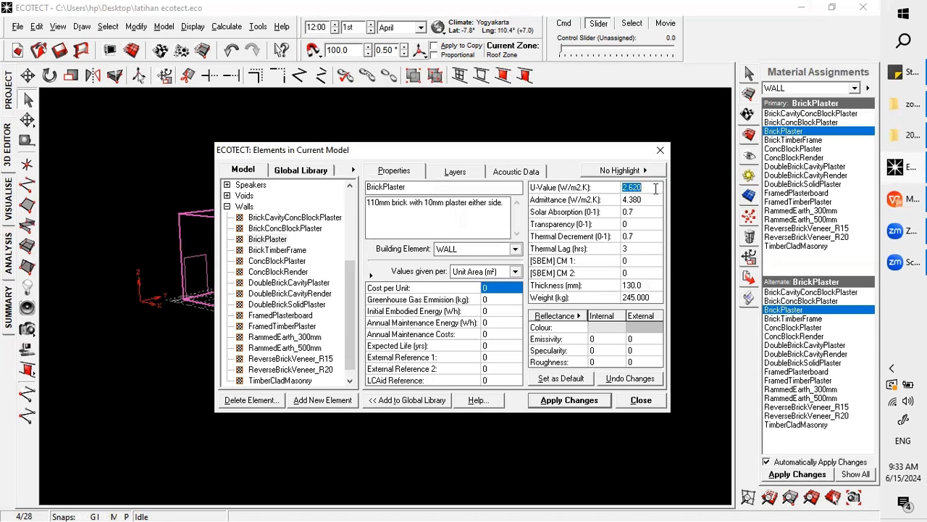
- Set the width of BrickPlaster's Brick Masonry Medium layer to 240 mm
click(447, 179)
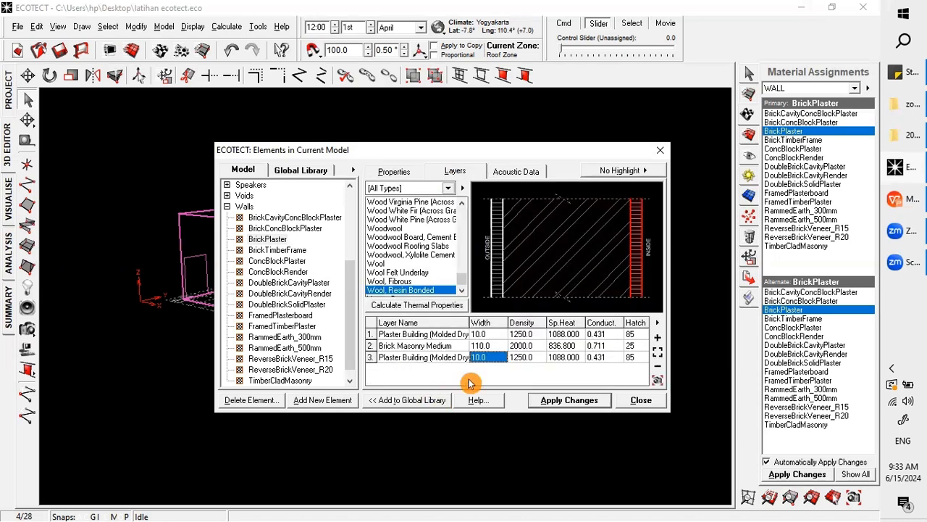
click(483, 348)
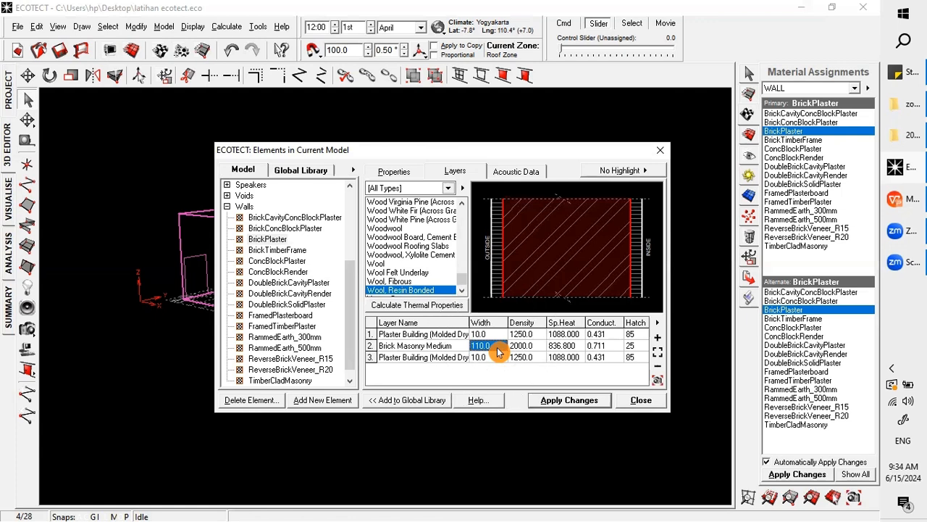
text(240)
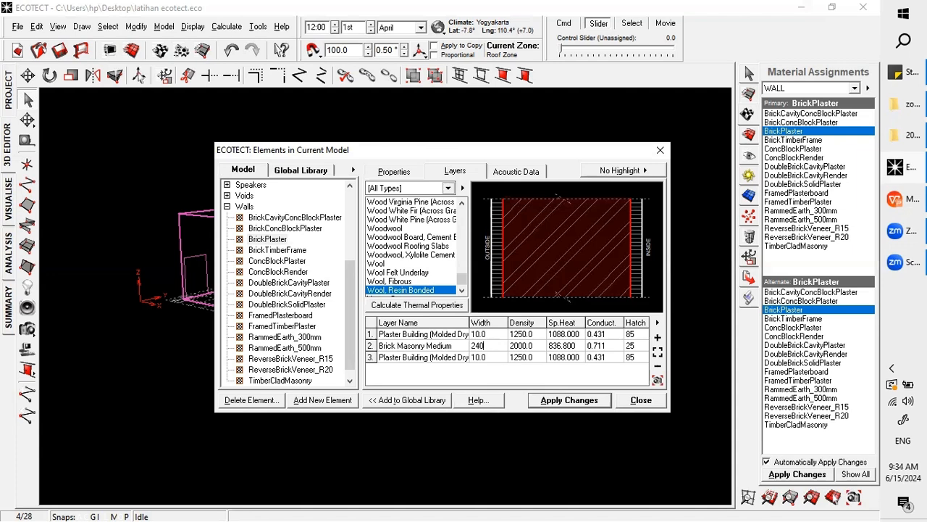
click(501, 359)
click(479, 346)
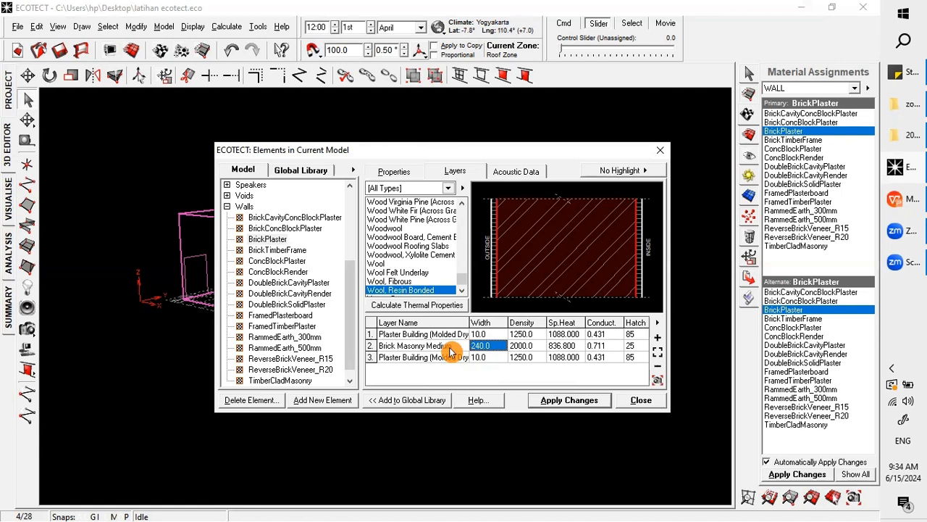
click(486, 350)
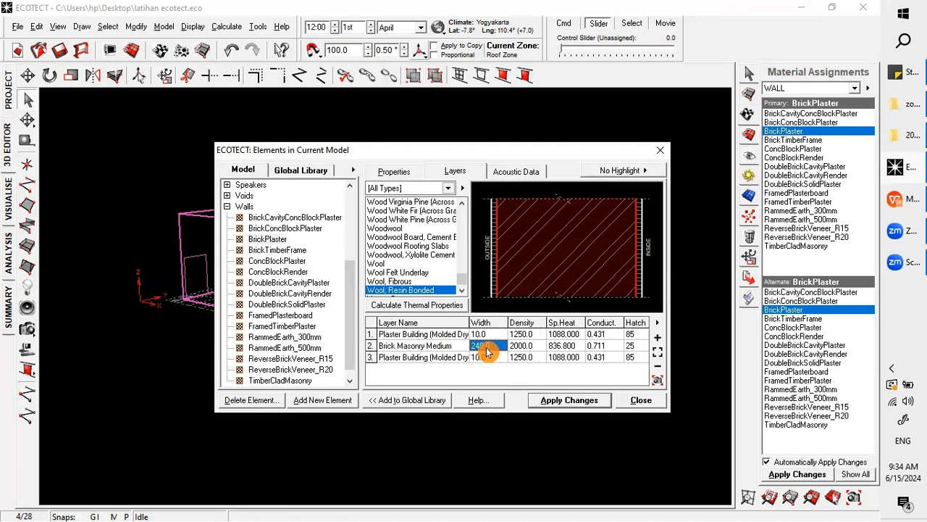
- Recalculate BrickPlaster's thermal properties from its layer data and dismiss the notice
click(435, 310)
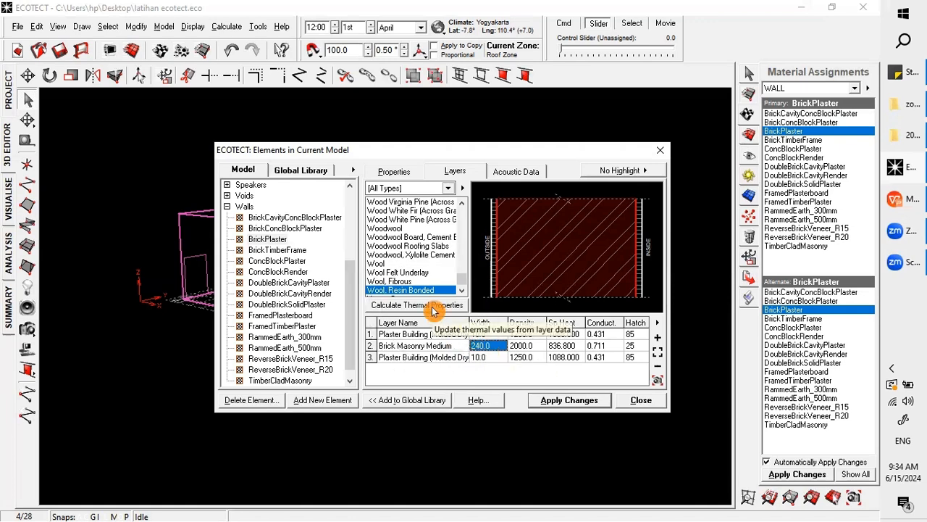
click(433, 310)
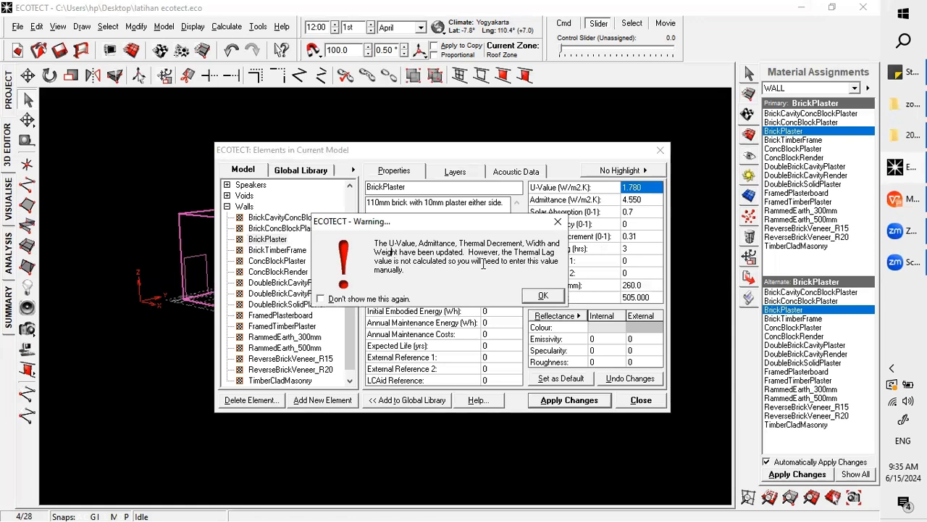
click(550, 300)
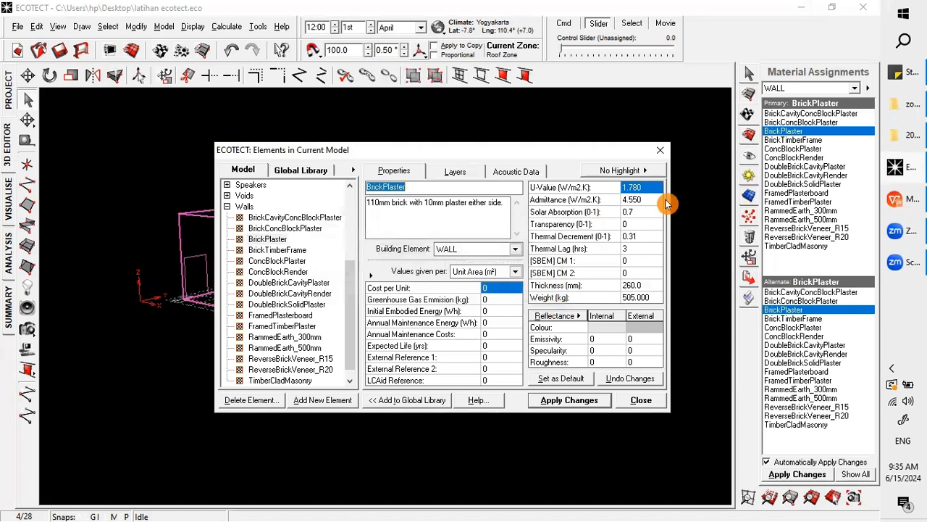
- Inspect BrickPlaster's U-value, admittance, internal and external reflectance colours, and solar absorption
click(647, 187)
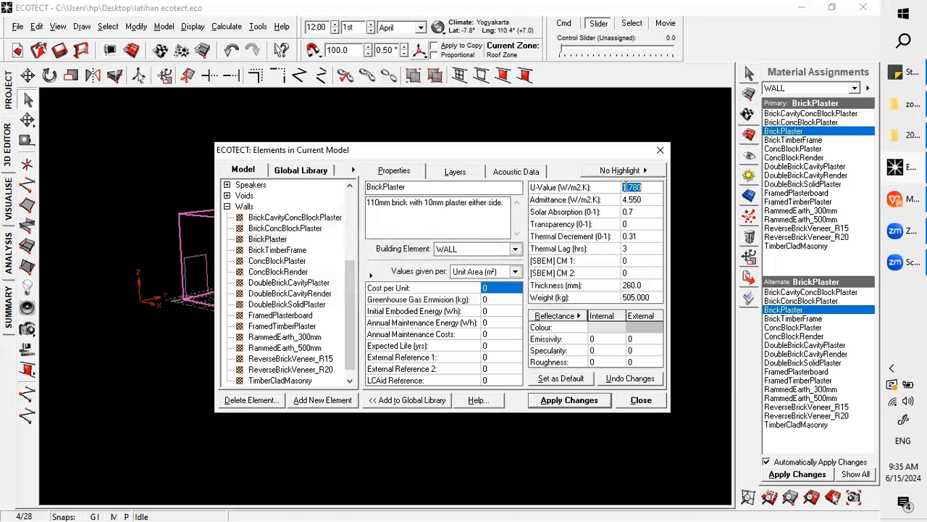
click(654, 197)
click(268, 239)
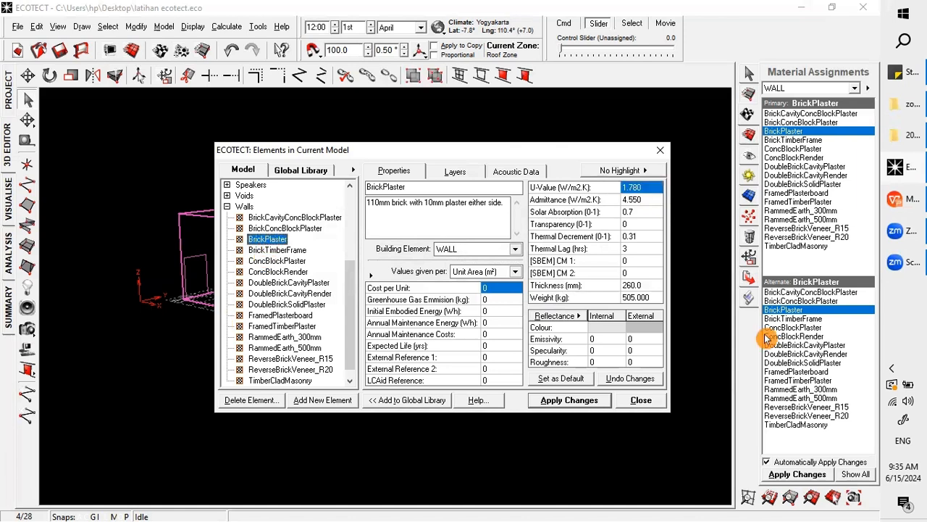
click(615, 332)
click(640, 327)
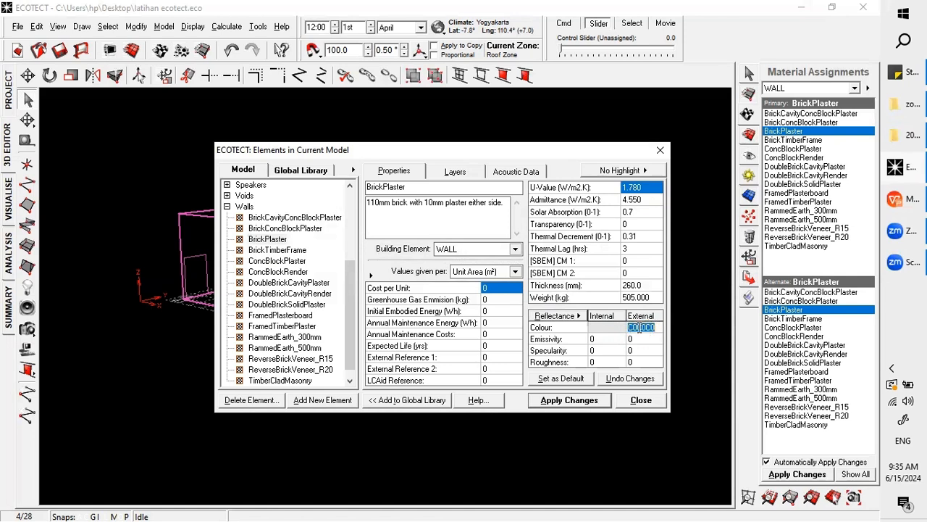
click(612, 330)
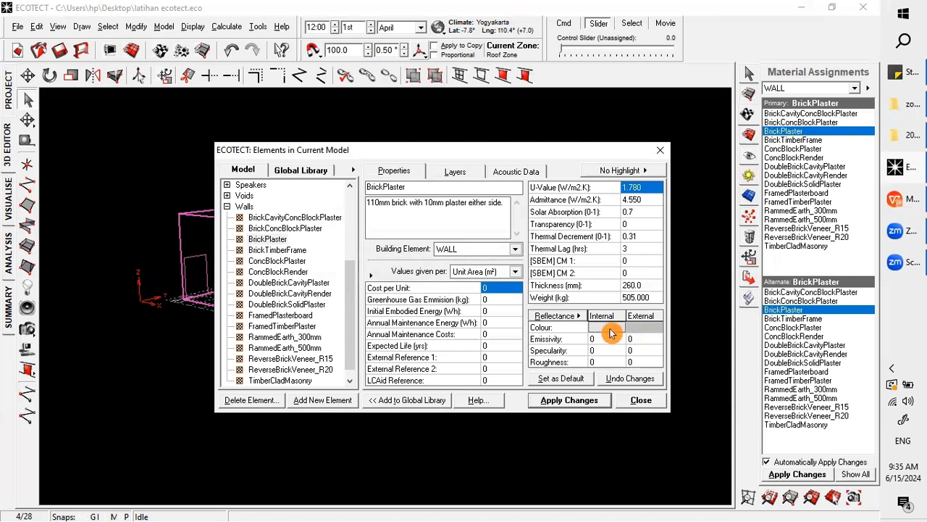
click(642, 212)
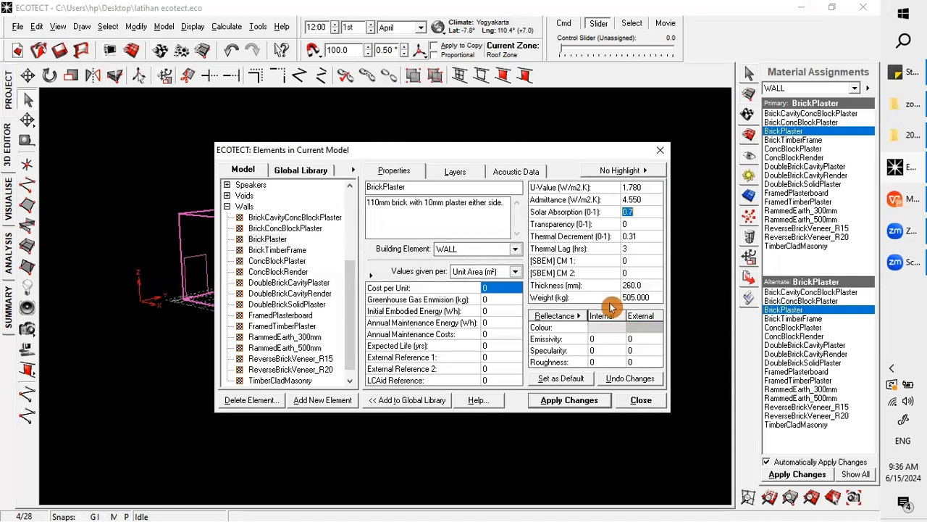
- Review BrickPlaster's solar absorption and admittance, apply the material changes, and close the element library
click(644, 211)
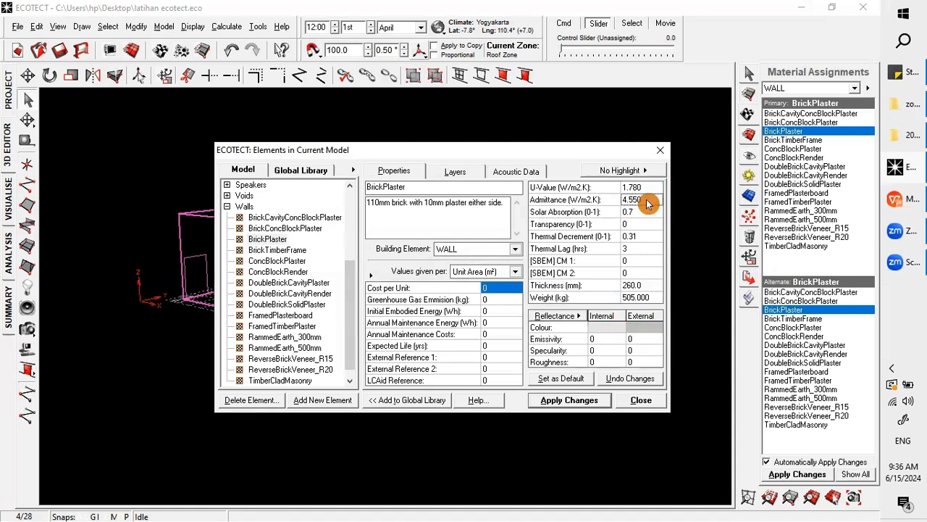
click(644, 212)
click(644, 211)
click(643, 199)
click(419, 462)
click(571, 403)
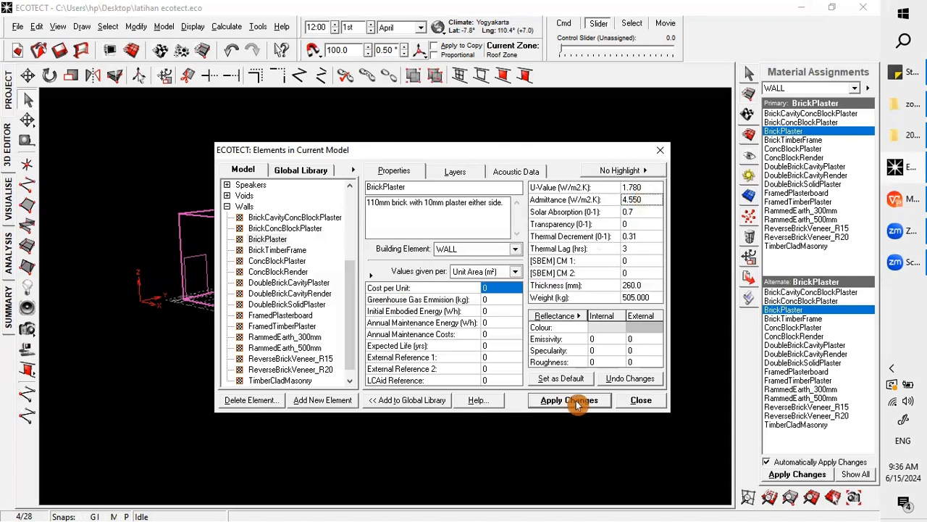
click(641, 402)
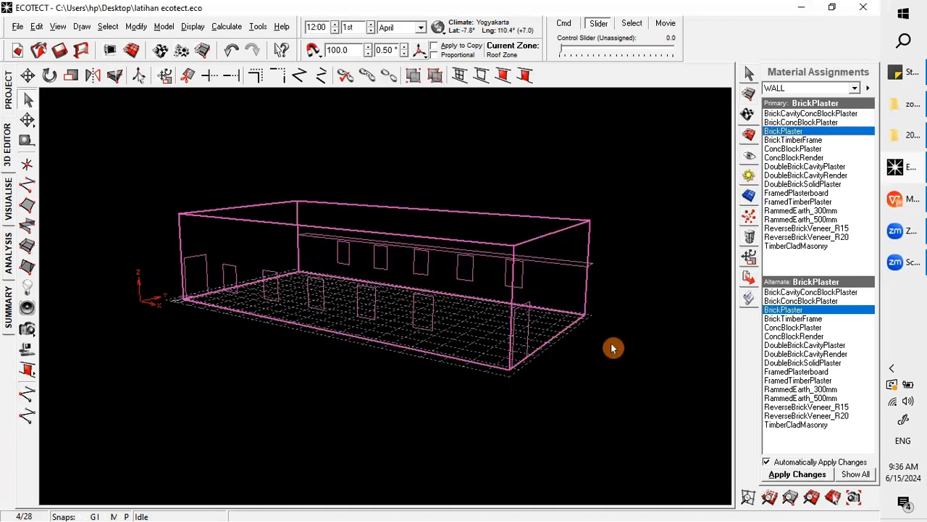
- Clear the current selection and reselect all four walls of the auditorium
click(614, 304)
click(287, 269)
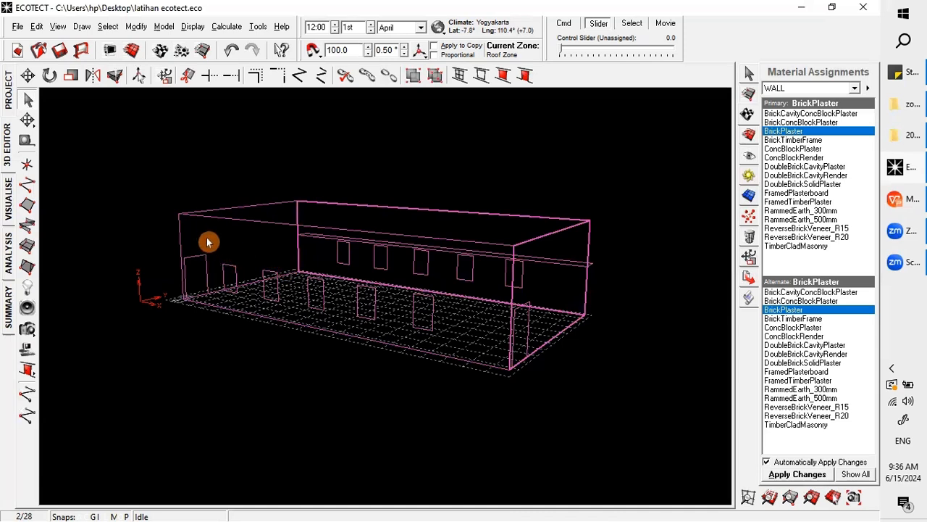
shift+click(190, 258)
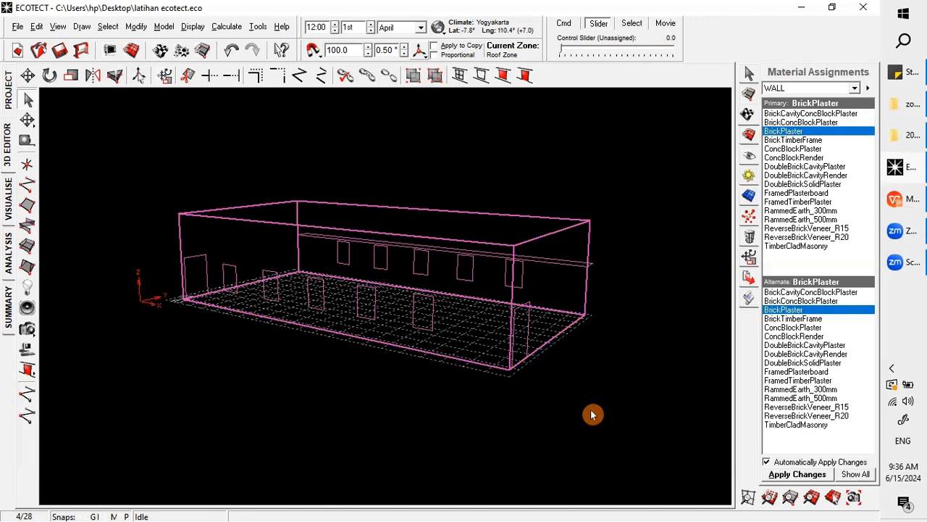
- Select the two long walls as a pair, switch to the two short end walls, and clear the selection
click(338, 410)
click(245, 220)
shift+click(389, 210)
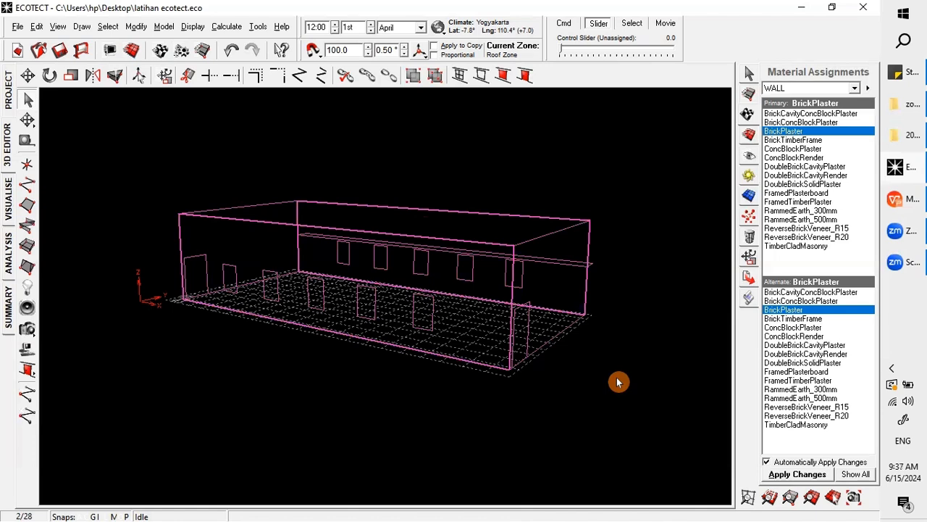
click(546, 240)
shift+click(263, 208)
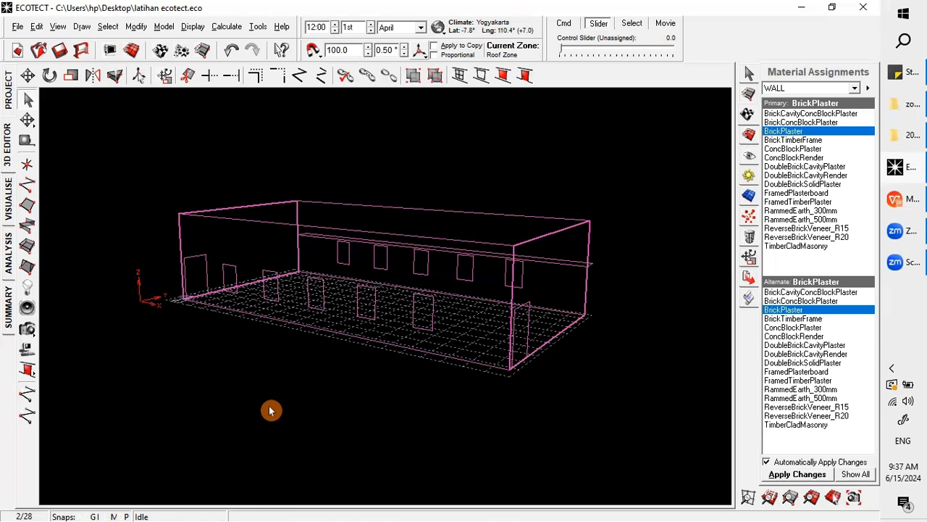
click(316, 450)
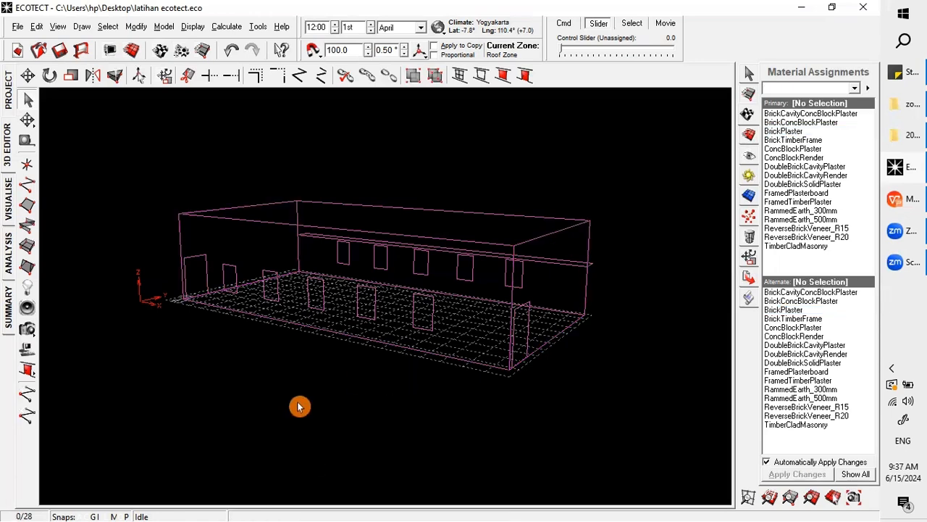
- Select the front and rear long walls together
click(273, 227)
shift+click(341, 208)
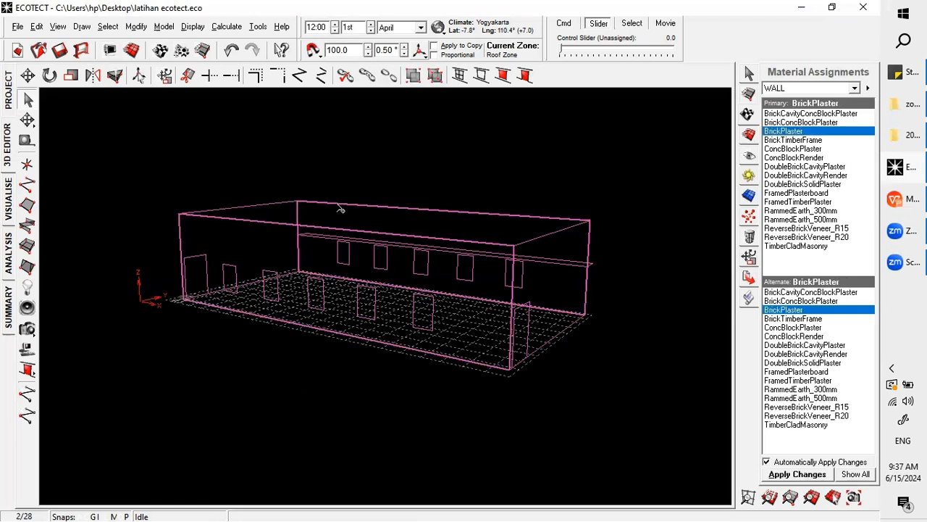
right_drag(537, 338, 555, 384)
right_drag(512, 328, 471, 289)
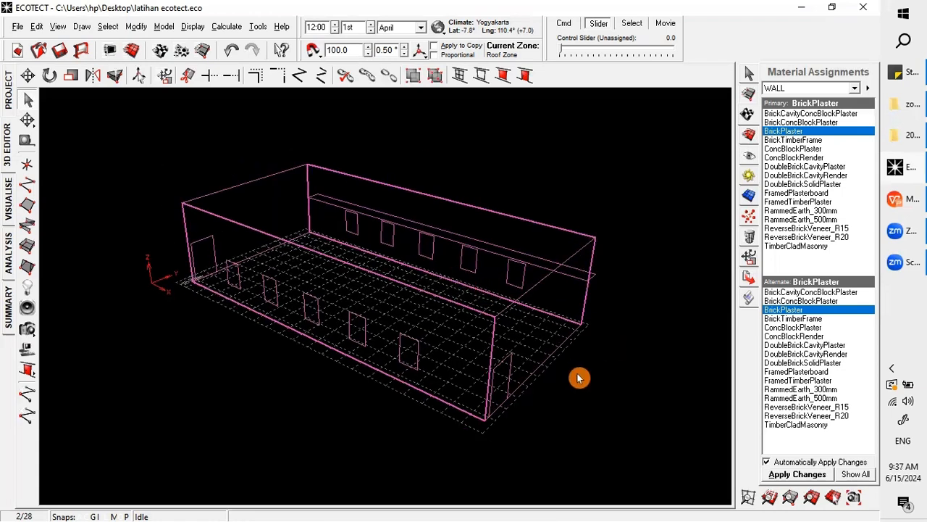
right_drag(579, 377, 580, 393)
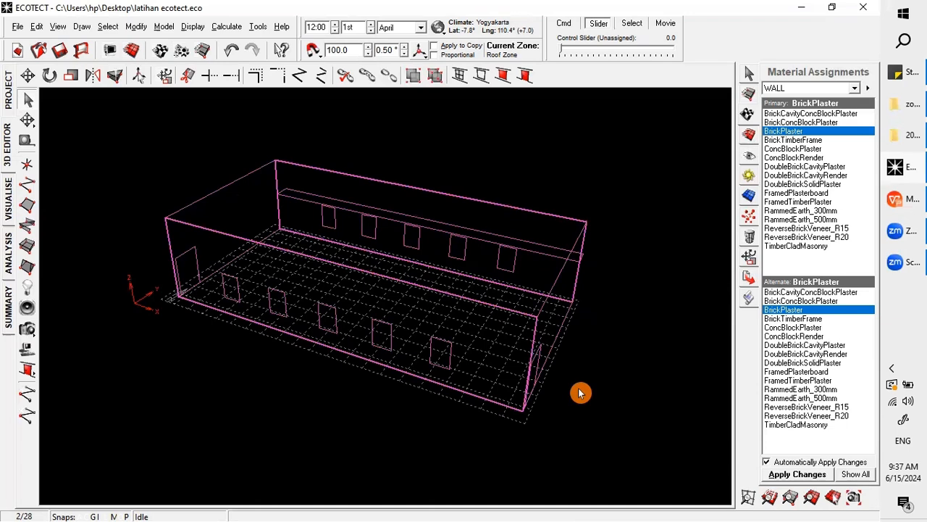
- Select the auditorium's two short end walls together
click(570, 280)
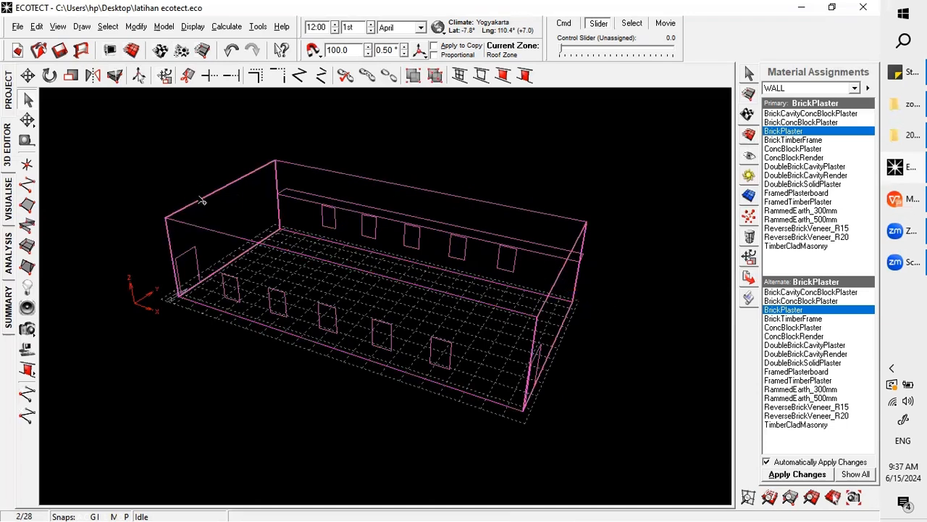
click(502, 177)
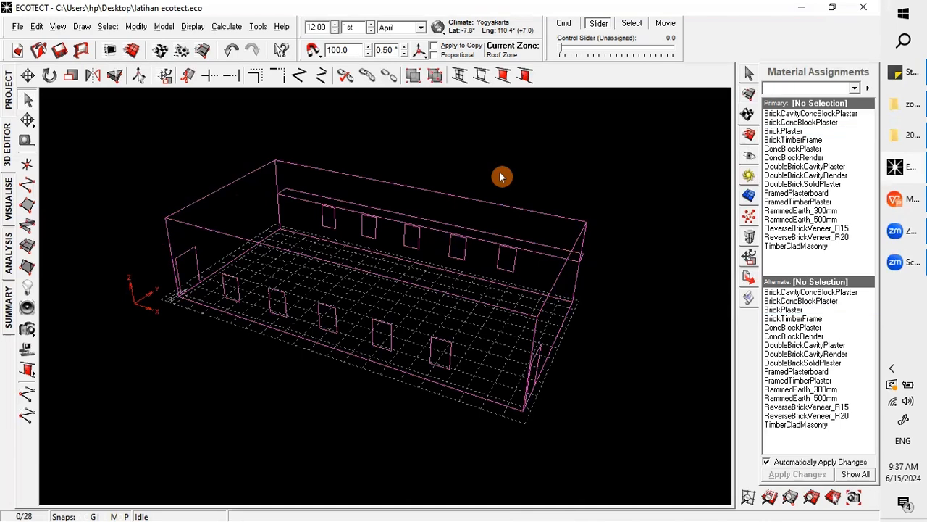
click(555, 290)
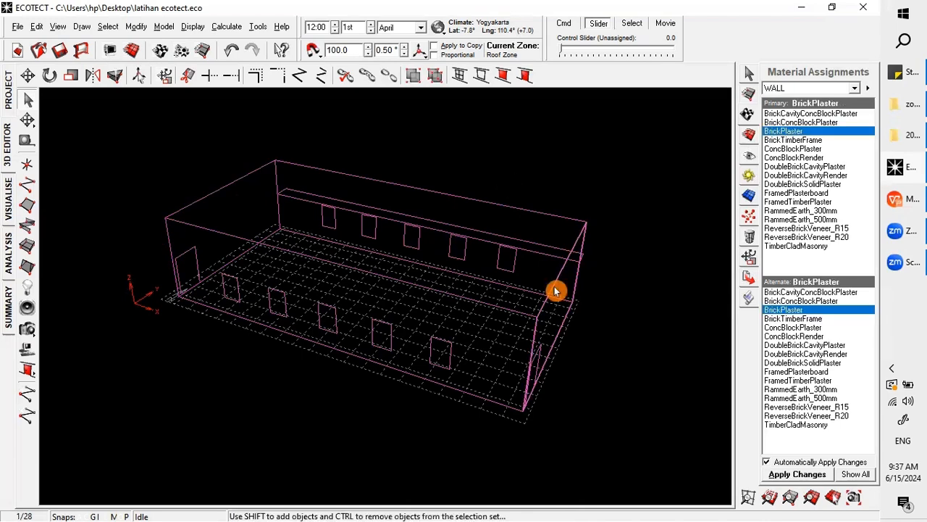
shift+click(239, 181)
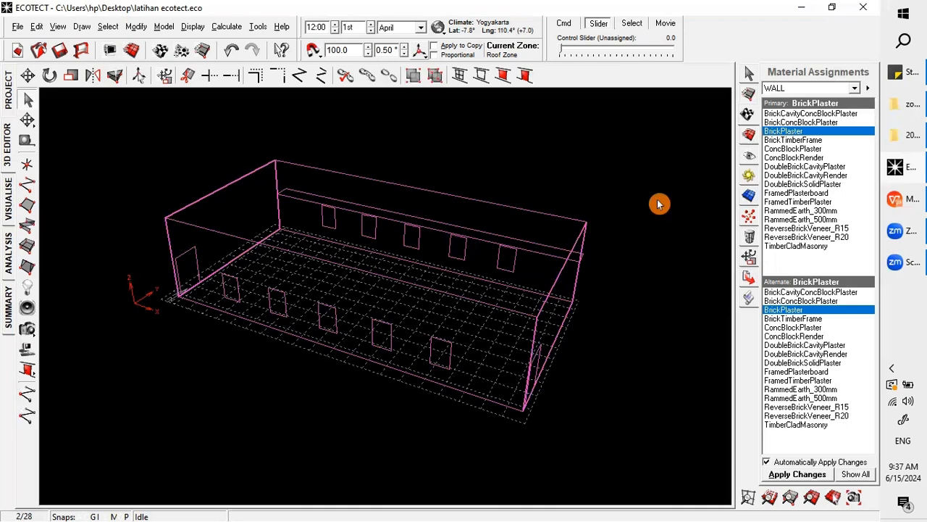
- Open the BrickPlaster material and set the width of its Brick Masonry Medium layer to 110 mm
double_click(790, 132)
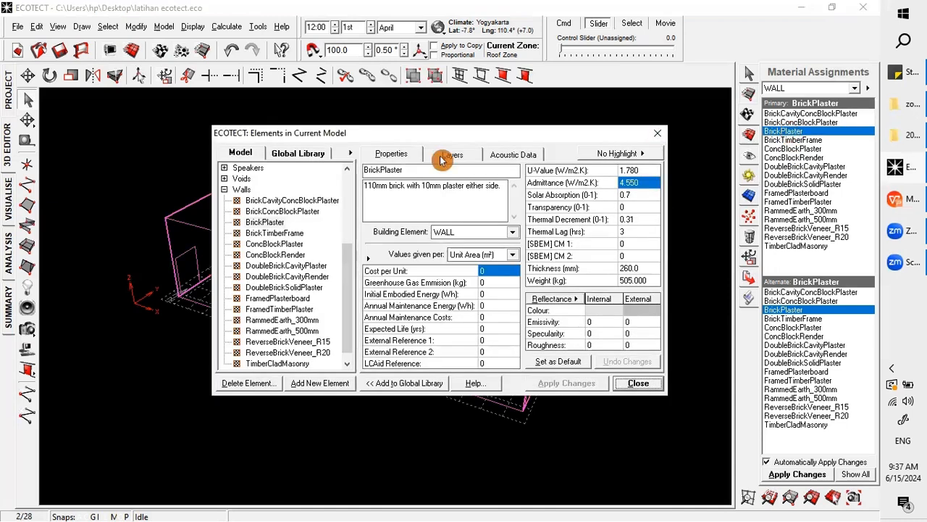
click(443, 155)
click(481, 328)
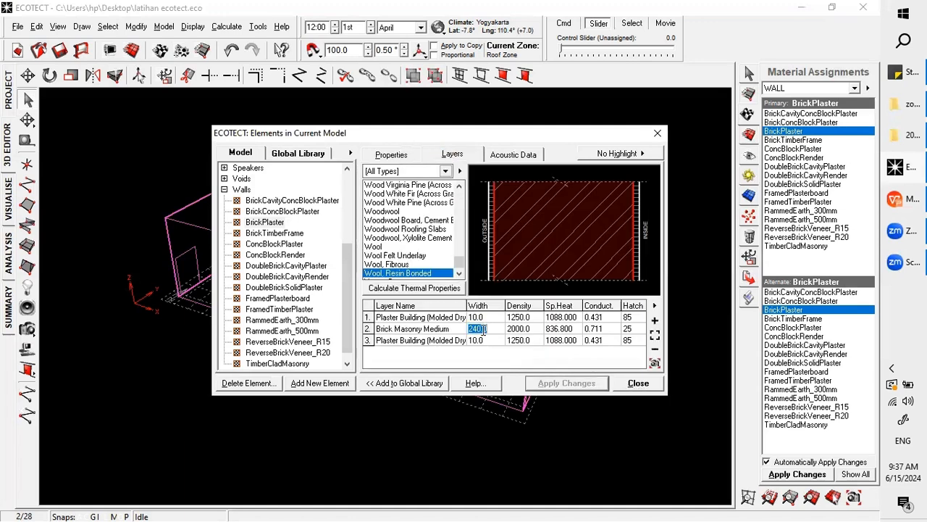
text(110)
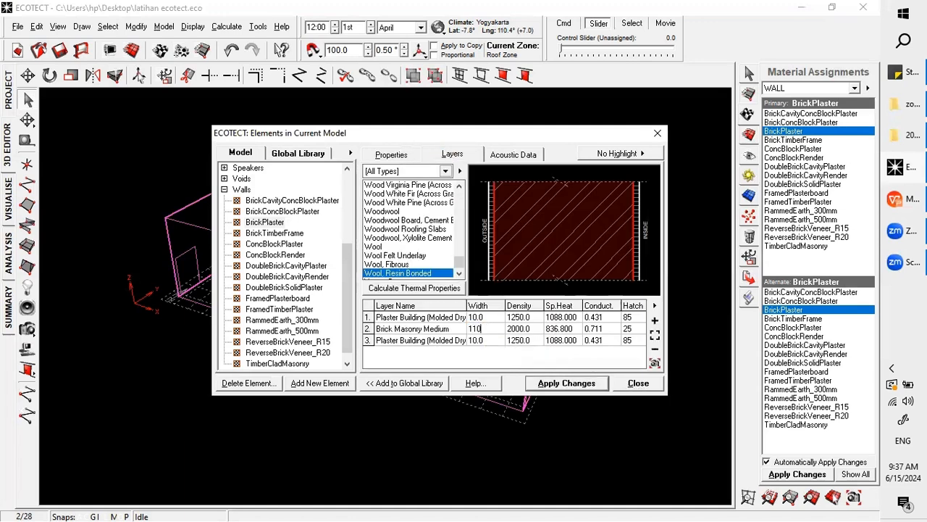
click(482, 319)
click(477, 331)
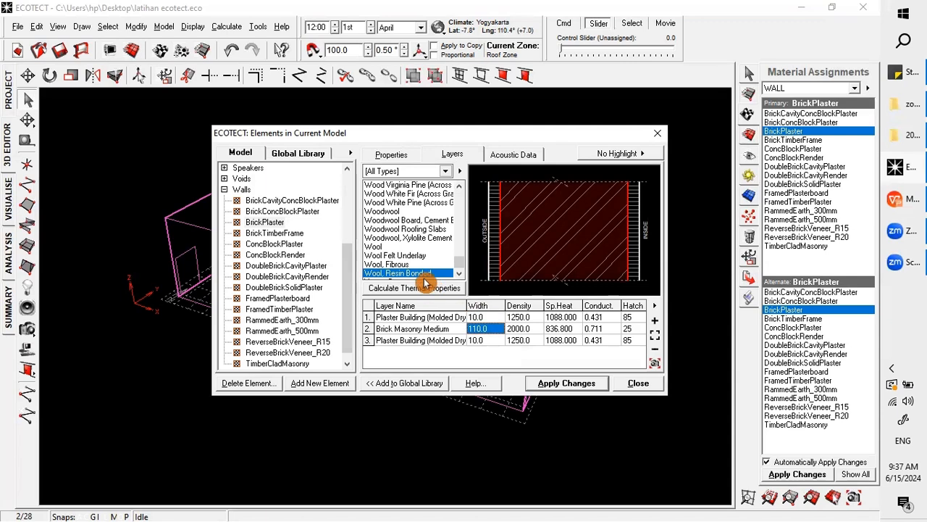
- Recalculate BrickPlaster's thermal properties from its layers, apply the changes, and close the element library
click(426, 288)
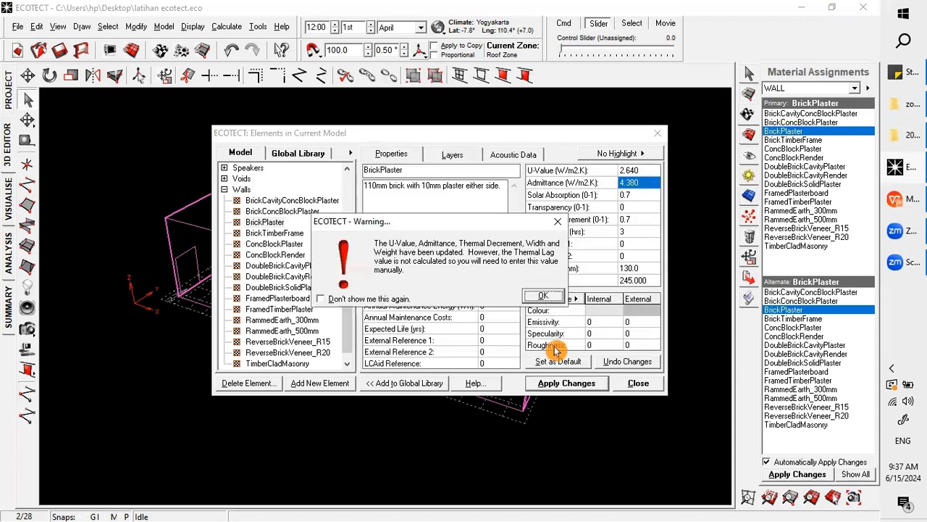
click(555, 351)
click(550, 382)
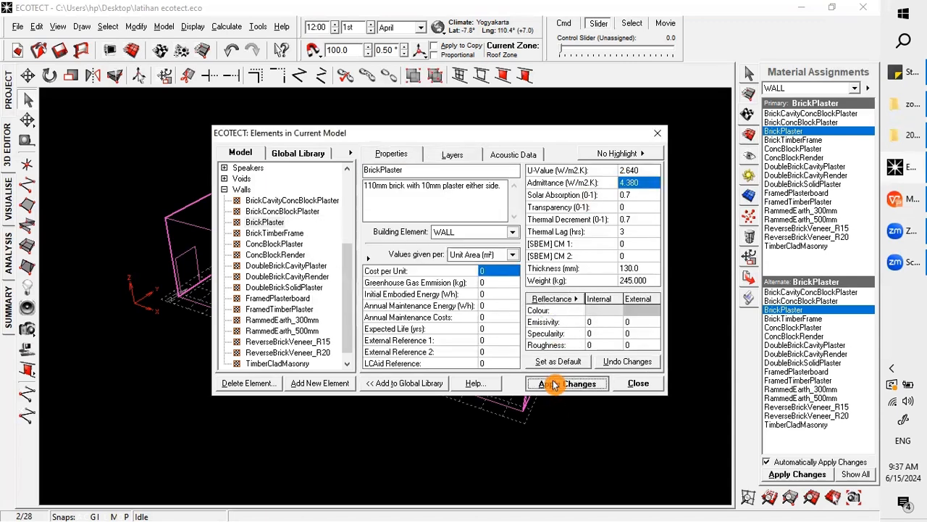
click(647, 388)
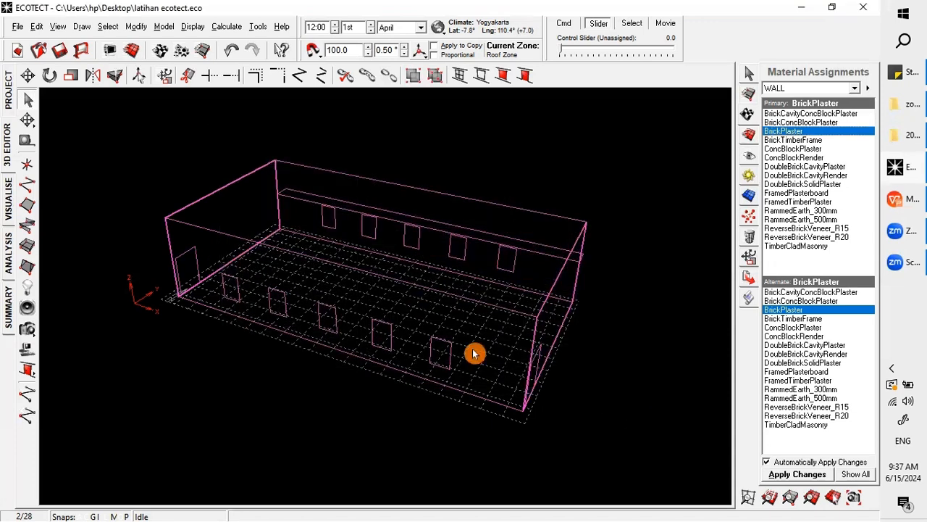
- Replace the selection with the auditorium's front and rear long walls
right_drag(473, 351, 469, 360)
right_drag(510, 314, 512, 317)
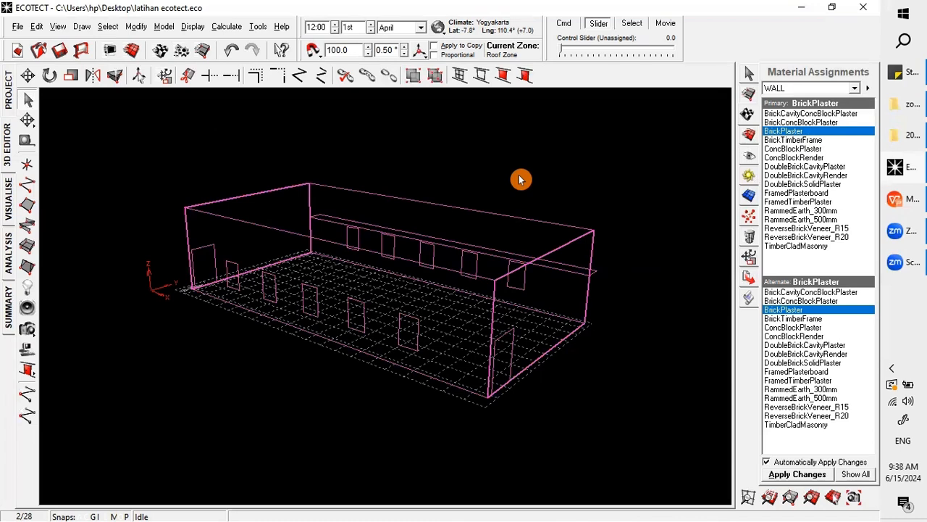
click(280, 229)
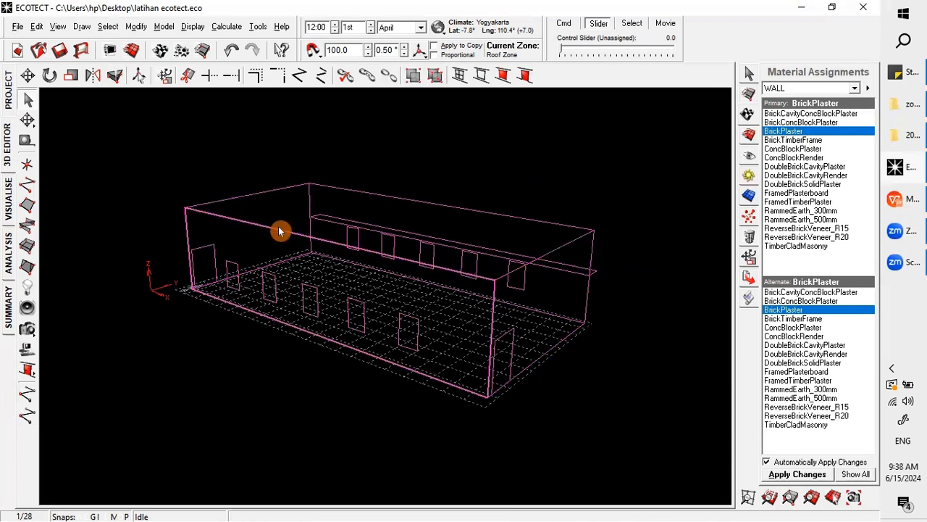
click(389, 200)
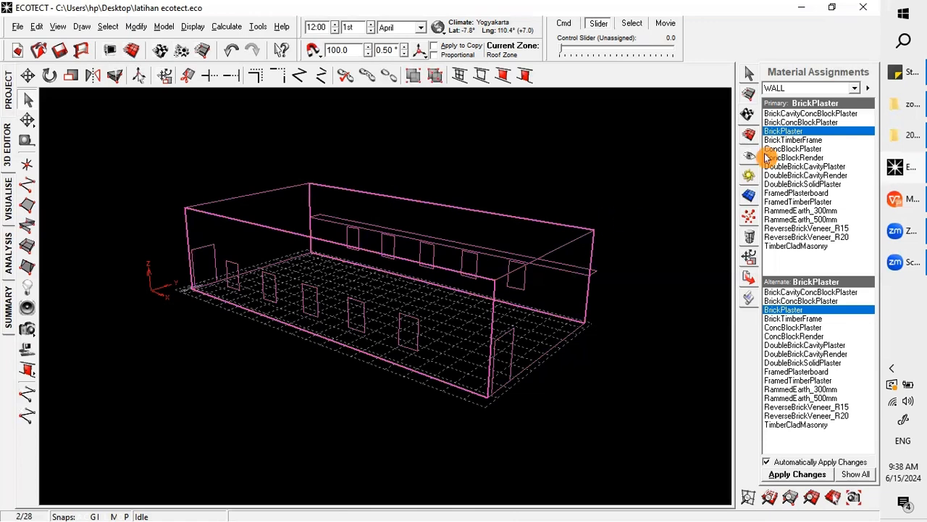
- Open BrickPlaster in the element library and compare the descriptions, U-values and other thermal properties of the available wall materials
double_click(792, 135)
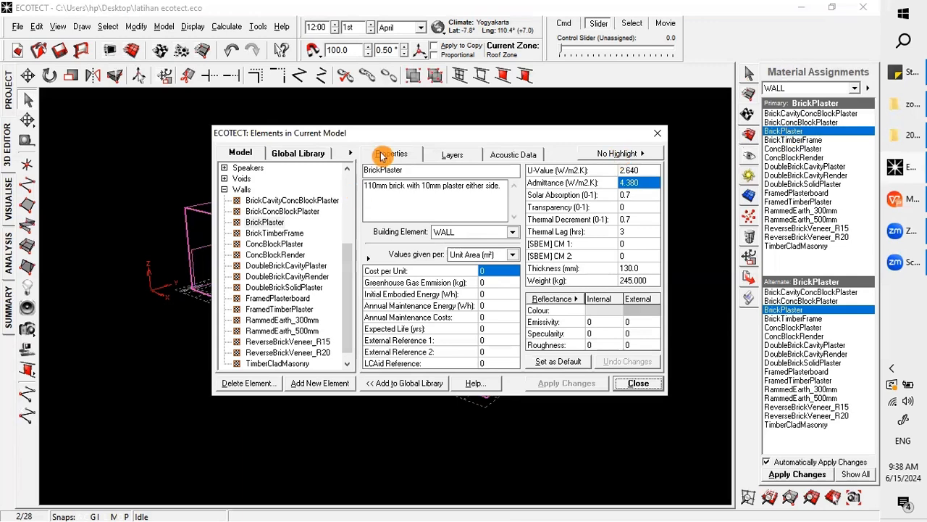
drag(408, 135, 384, 137)
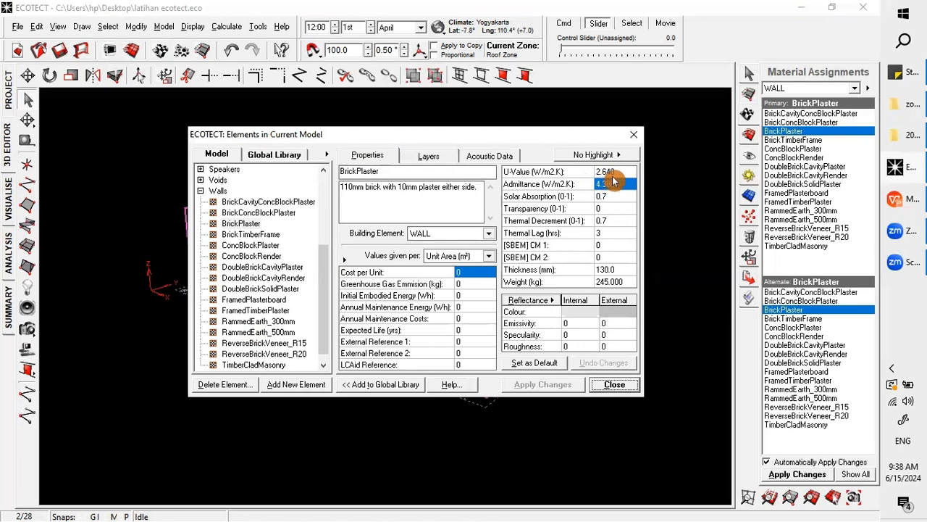
click(249, 203)
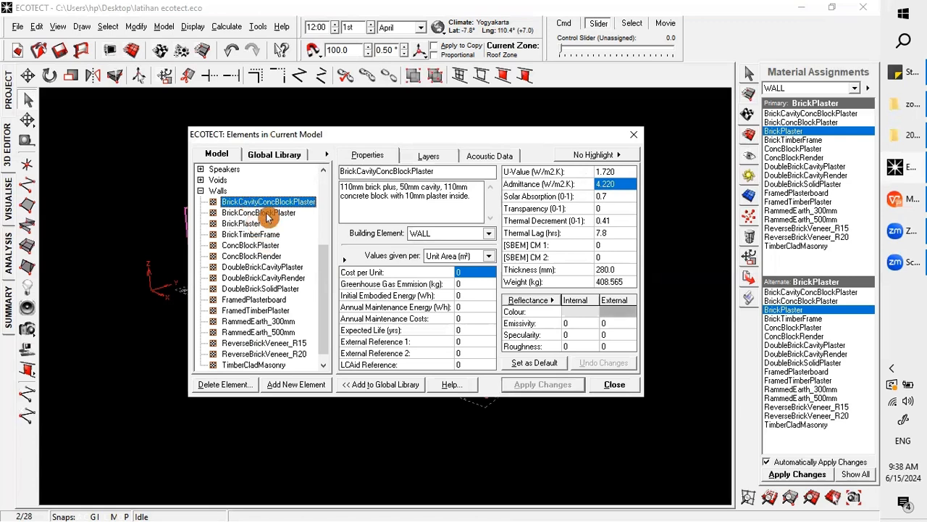
click(267, 214)
click(254, 225)
click(254, 265)
click(251, 290)
click(253, 342)
click(261, 288)
click(268, 278)
click(269, 246)
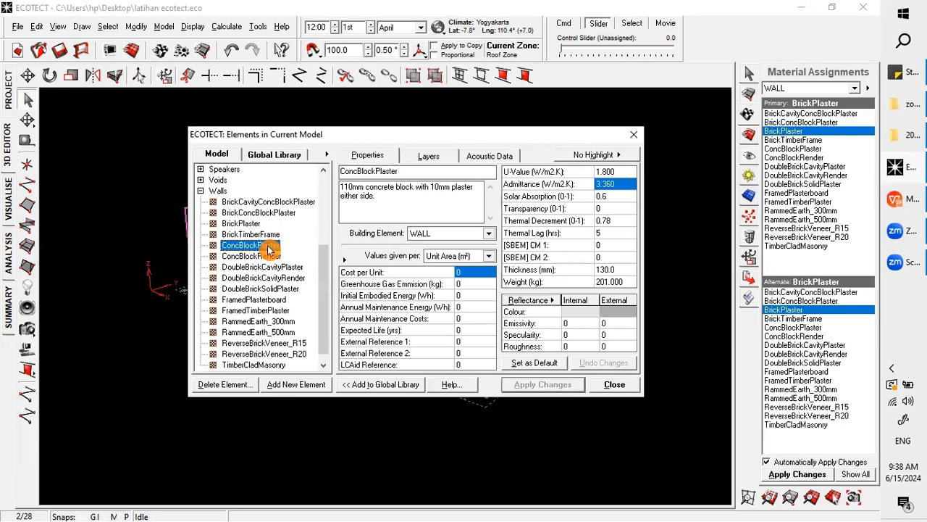
click(279, 205)
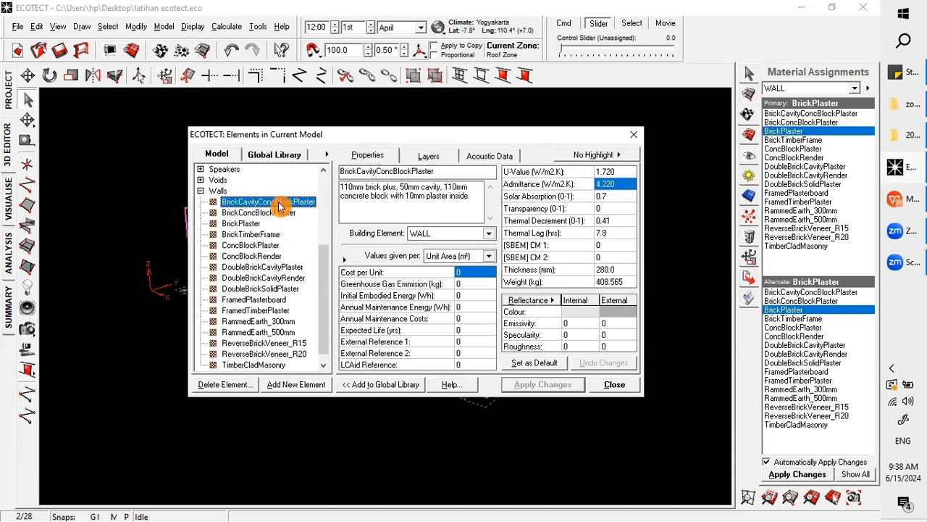
- Examine each layer of the BrickCavityConcBlockPlaster wall, from the outer brick masonry to the inner plaster
click(430, 157)
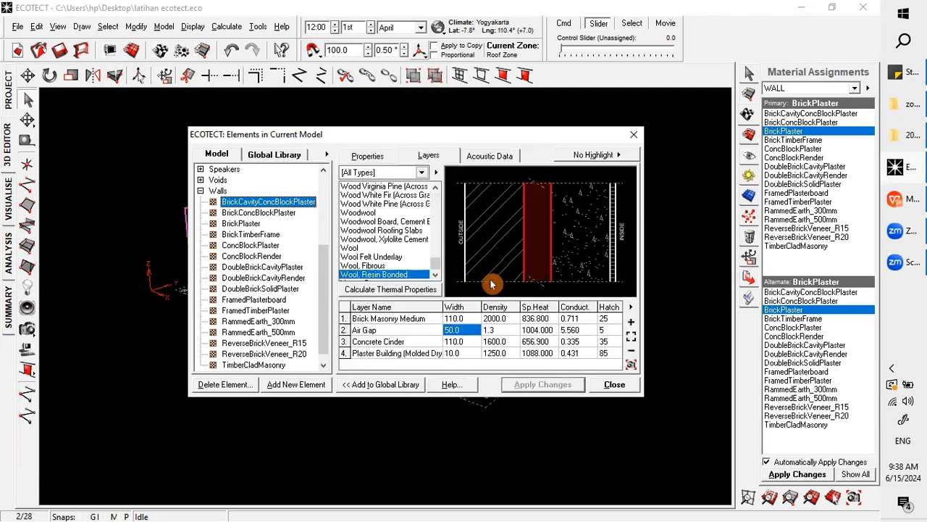
click(393, 319)
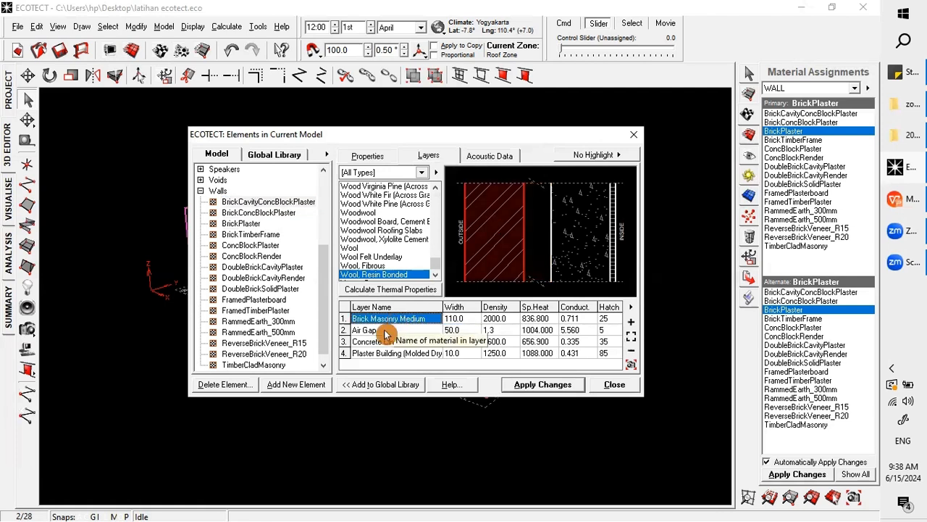
click(386, 330)
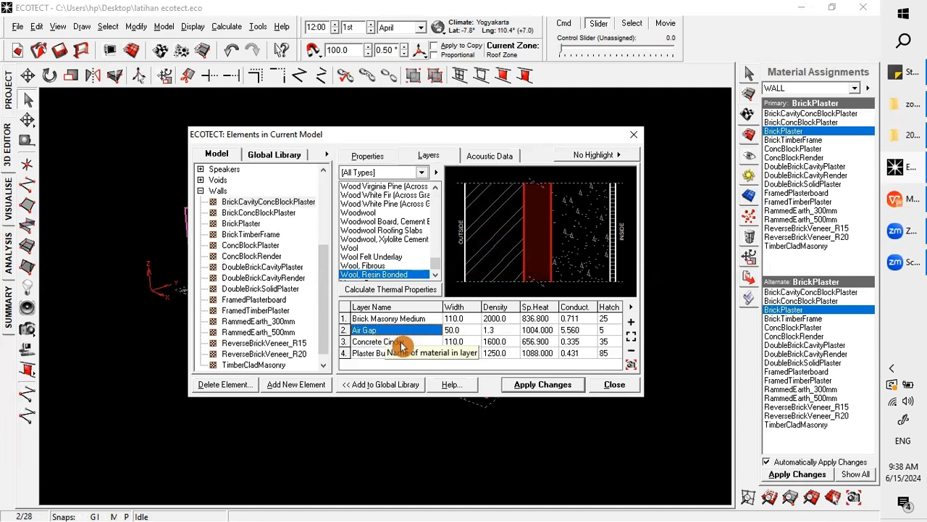
click(403, 344)
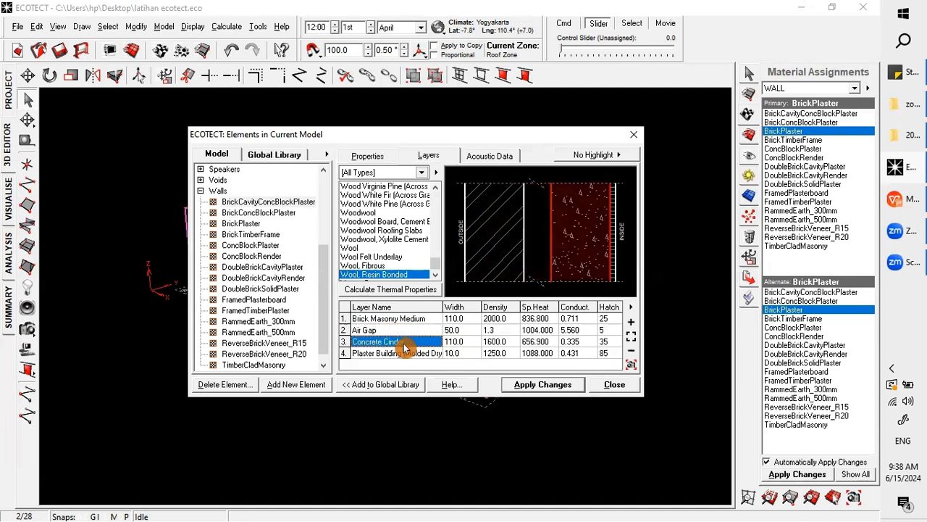
click(377, 354)
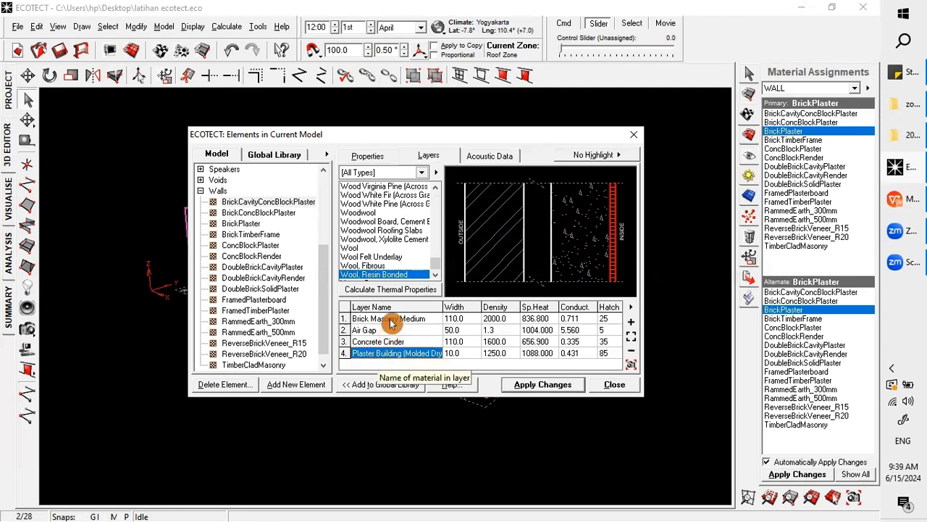
- Examine the air gap and concrete cinder layers of BrickCavityConcBlockPlaster, then review its general properties, including thickness and weight
click(389, 331)
click(389, 343)
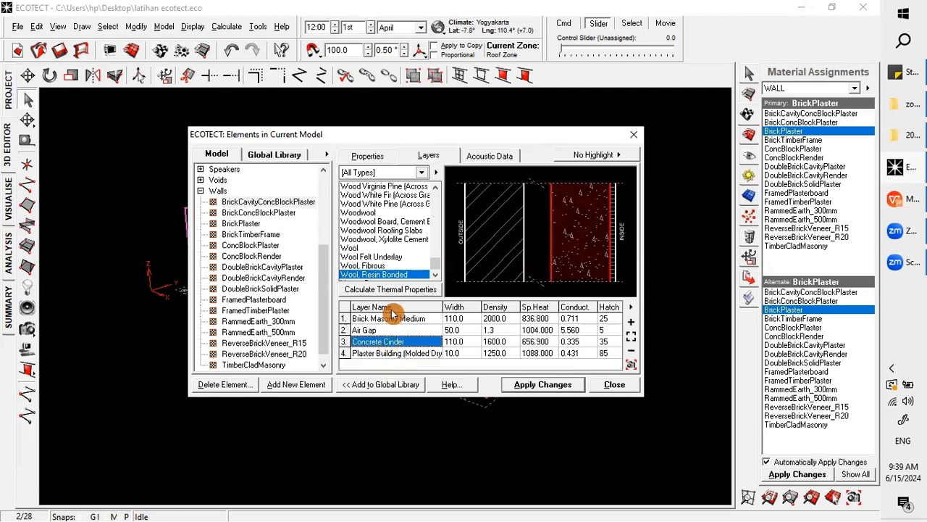
click(374, 154)
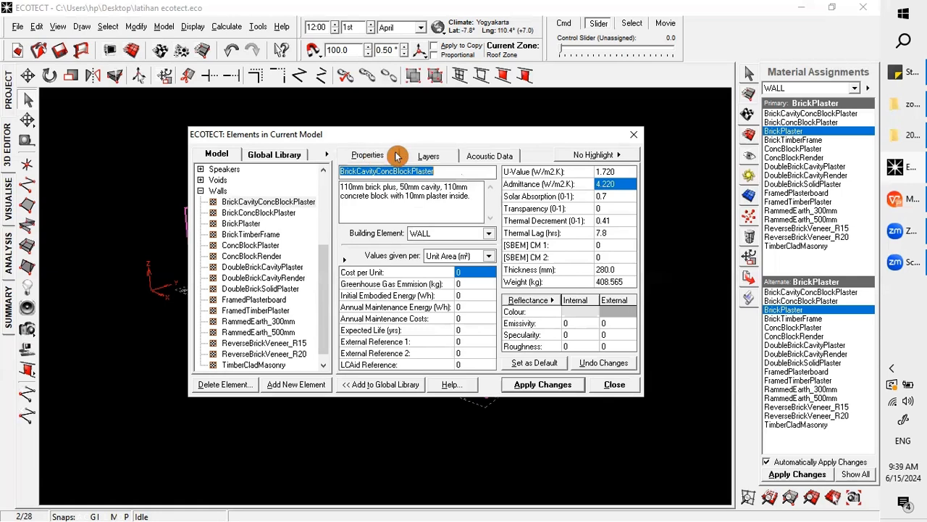
click(615, 281)
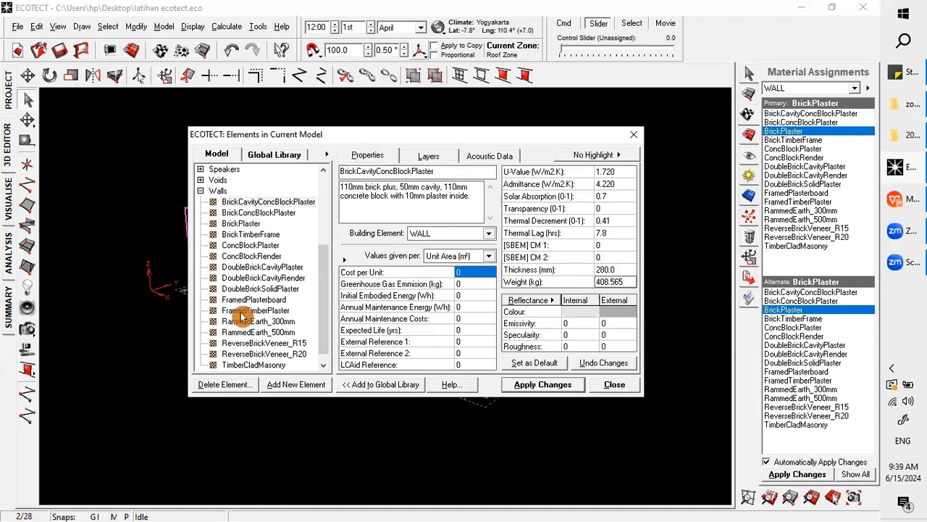
- Open the ConcBlockPlaster wall material and examine its outer plaster, concrete cinder and inner plaster layers
click(268, 246)
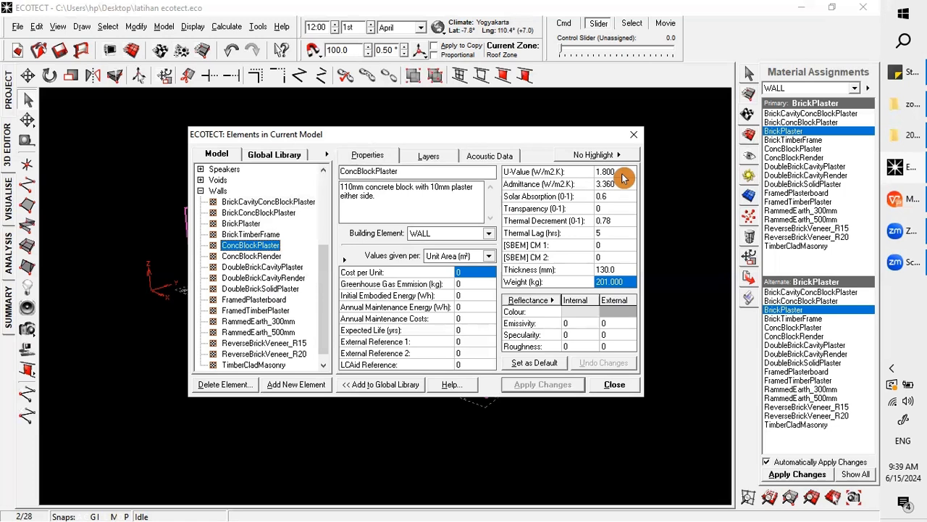
click(420, 155)
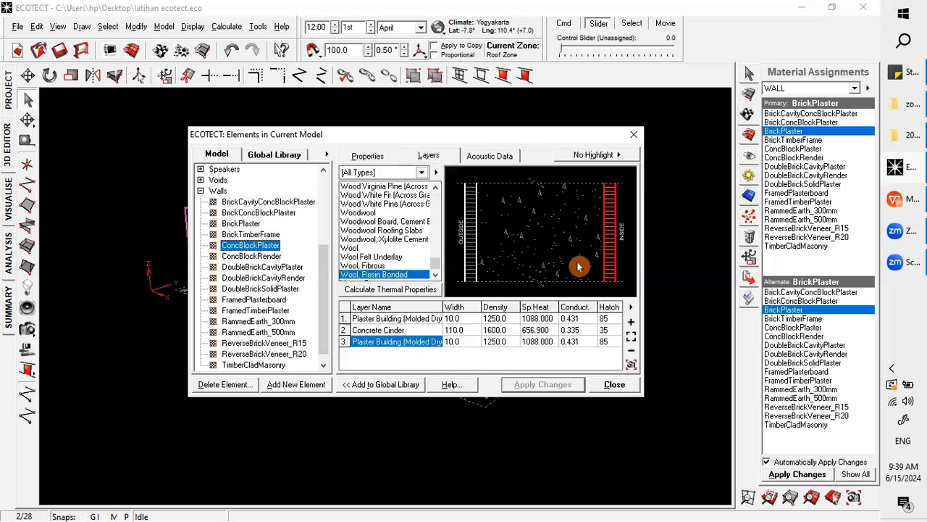
click(378, 320)
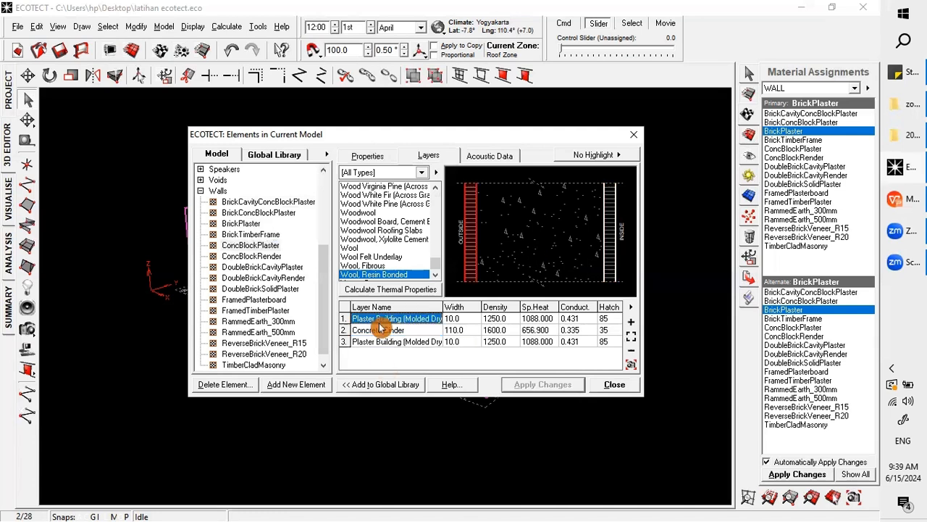
click(381, 330)
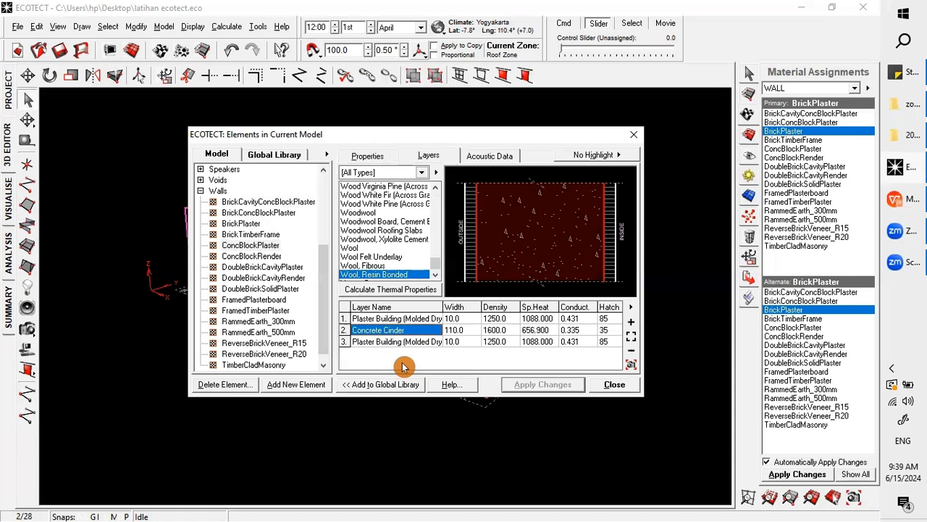
click(399, 341)
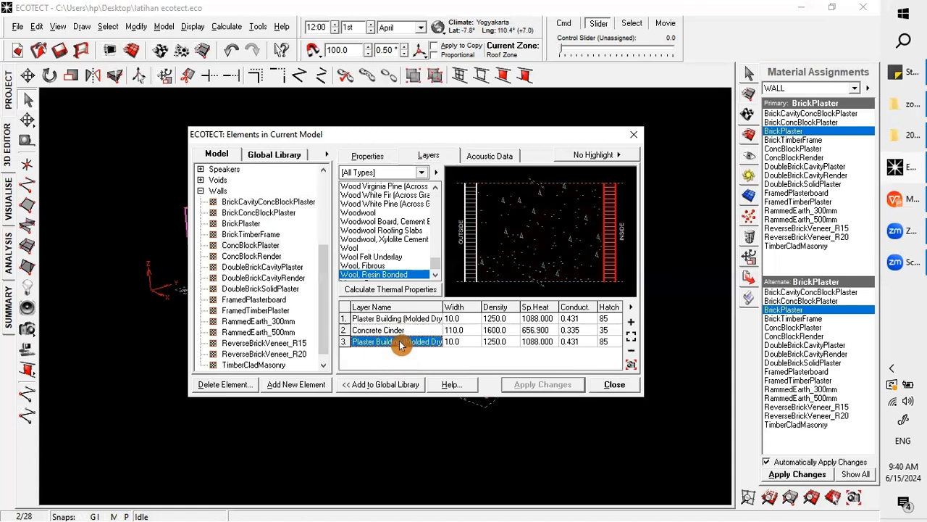
- Review the thickness, weight and U-value of ConcBlockPlaster, and close the element library
click(366, 157)
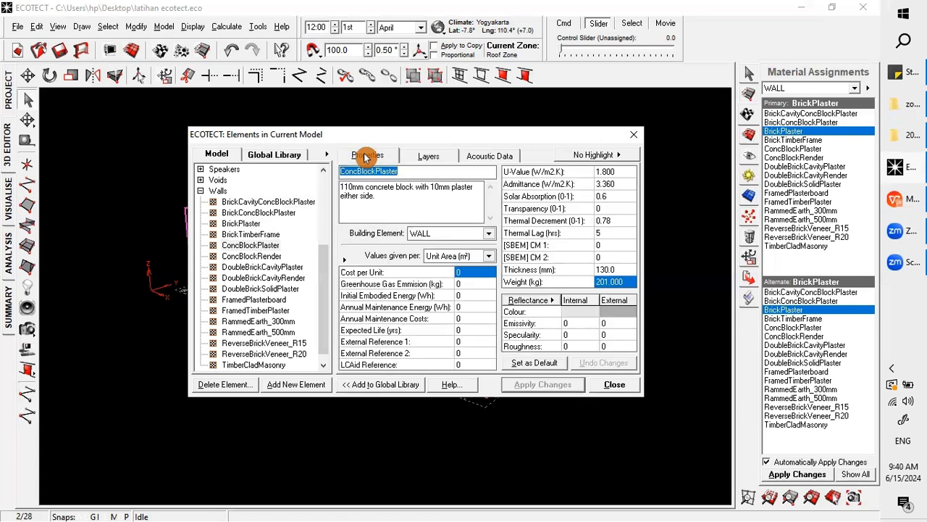
click(618, 273)
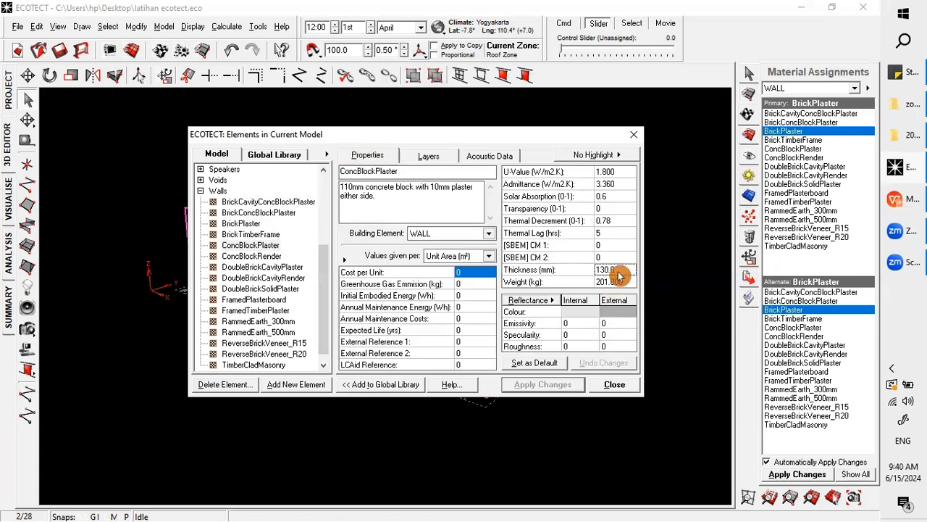
click(628, 283)
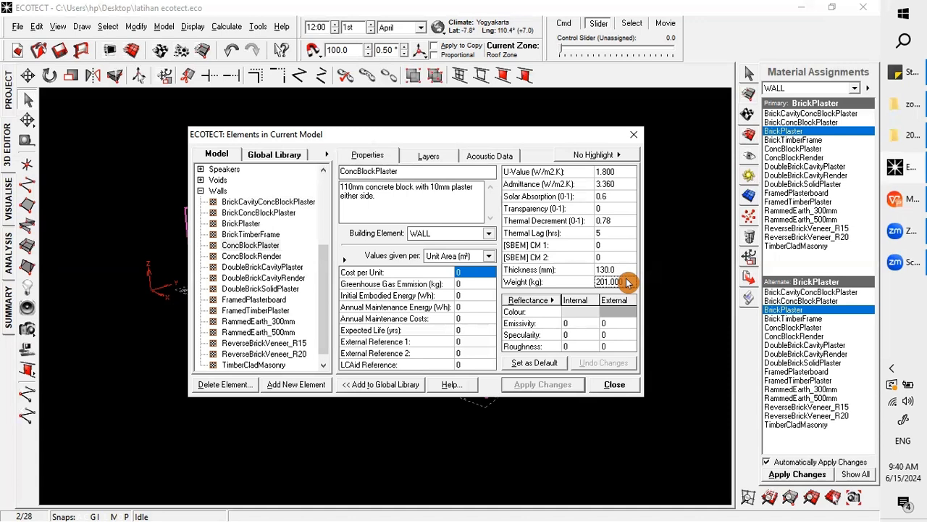
click(628, 176)
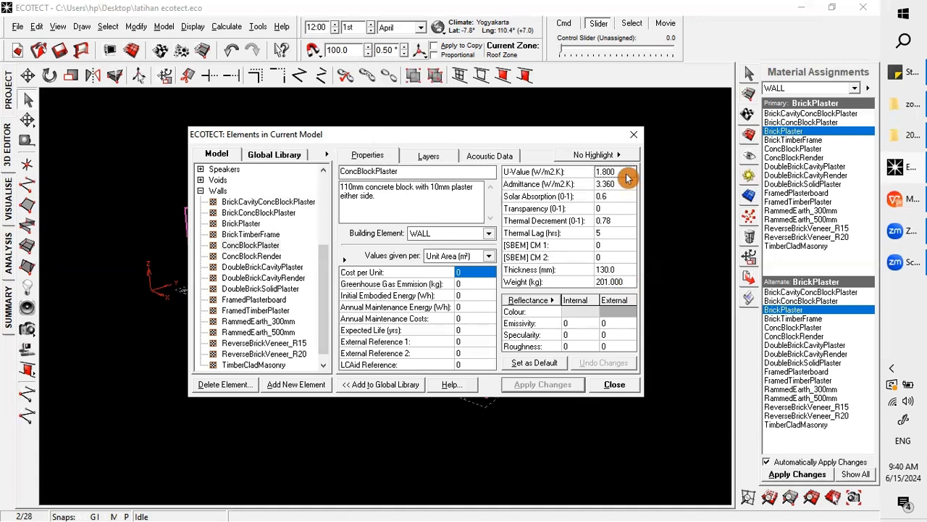
click(244, 246)
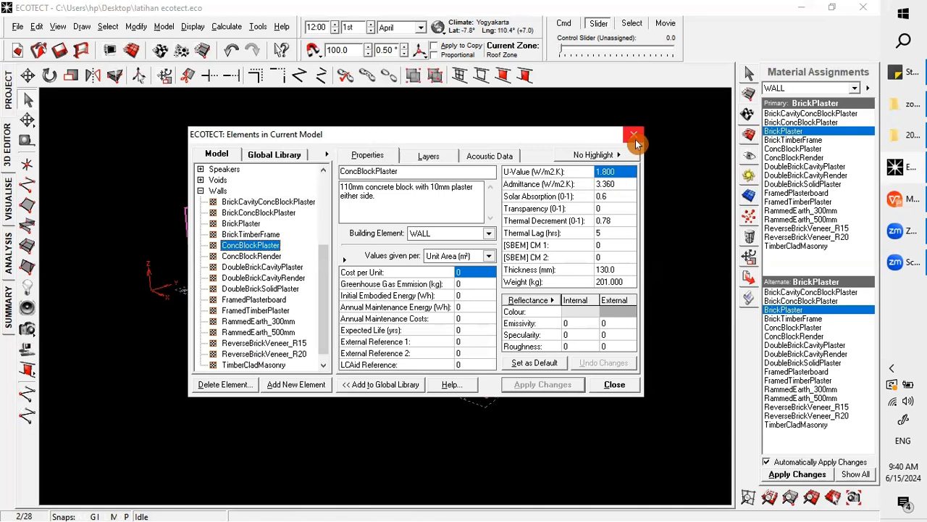
click(613, 385)
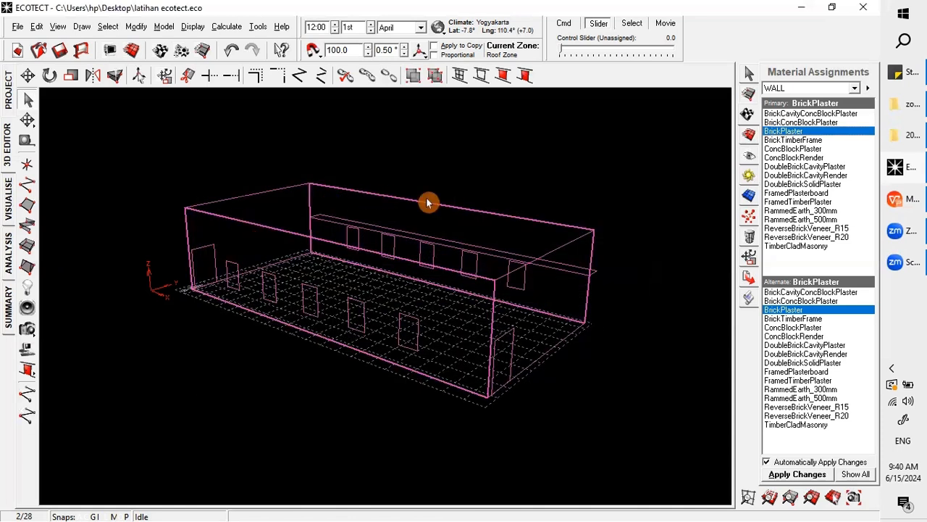
- Assign ConcBlockPlaster to the two selected long walls, reselect them to check the assignment, and clear the selection
click(804, 148)
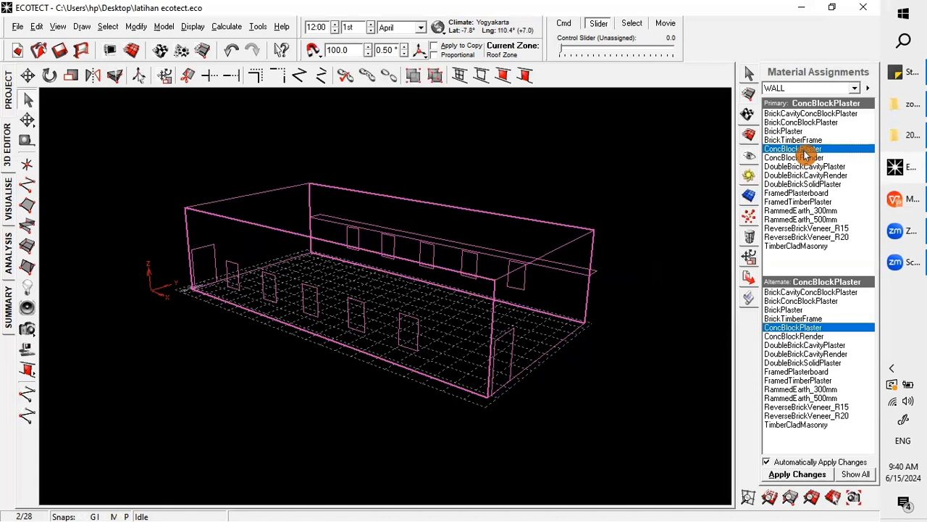
click(628, 429)
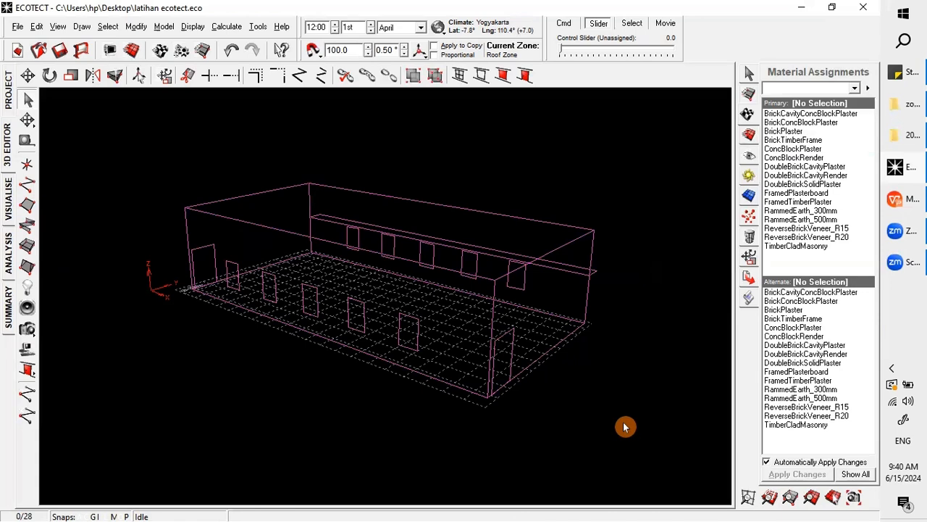
click(274, 231)
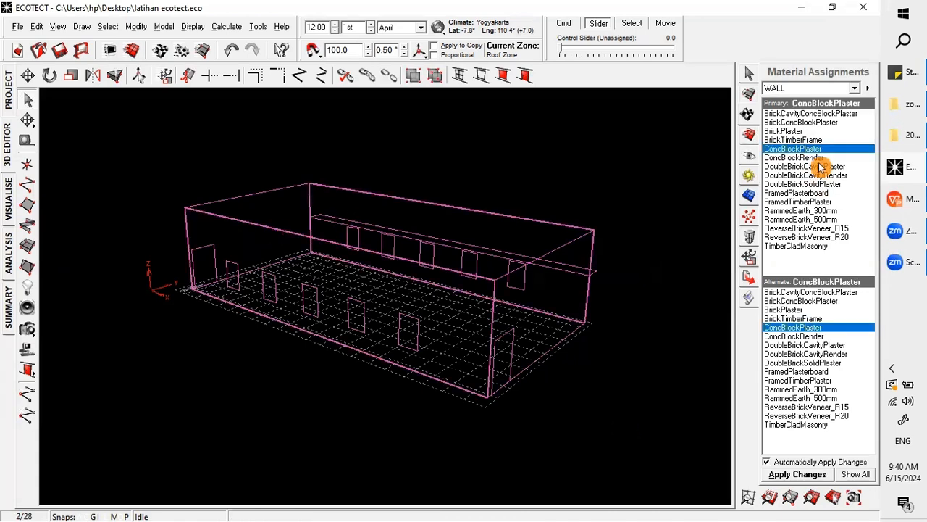
click(642, 282)
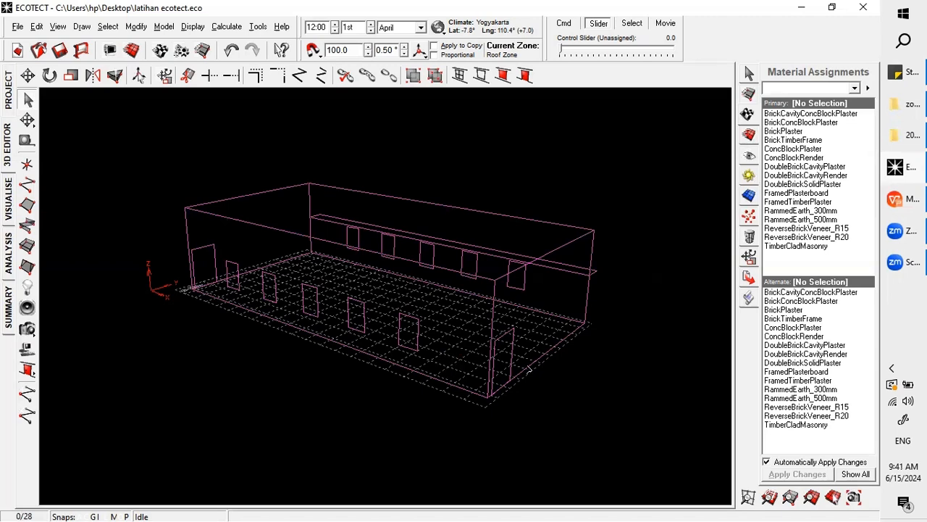
- Assign the ConcSlab_Tiles_OnGround material to the auditorium's floor and clear the selection
click(430, 376)
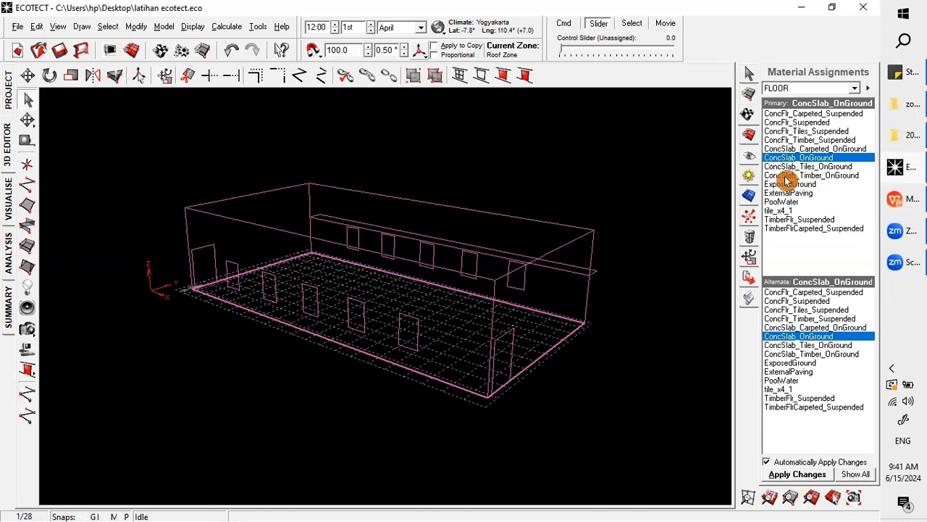
click(833, 168)
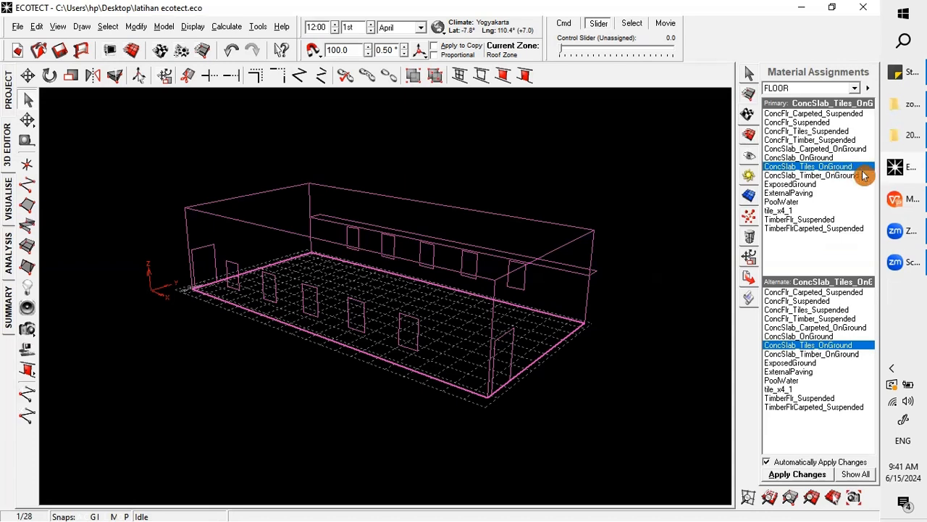
click(601, 383)
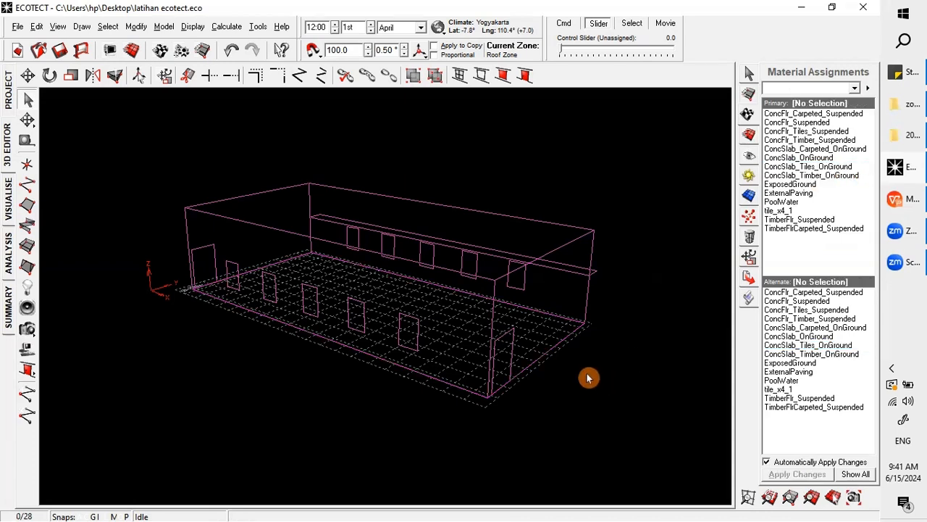
- Select the ceiling and examine the air gap, insulation and plaster board layers of its Plaster_Insulation_Suspended material in the element library
click(253, 226)
click(253, 226)
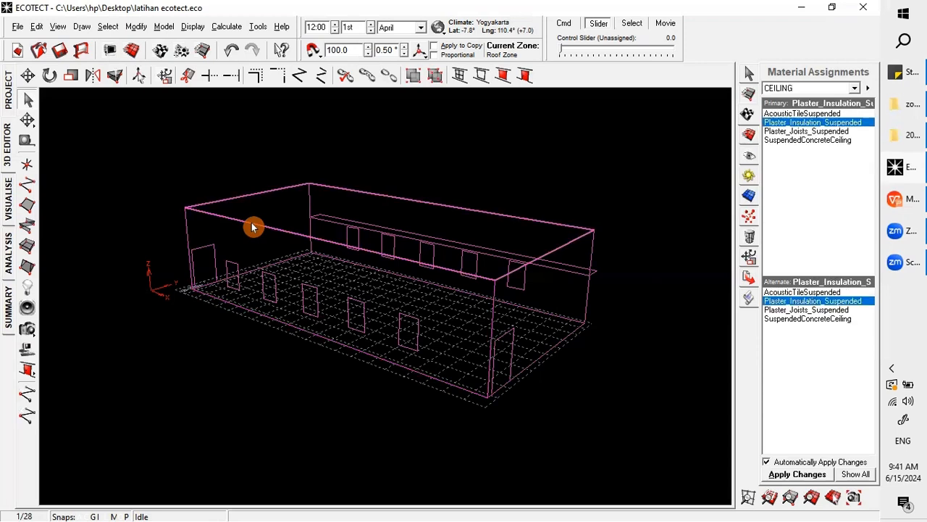
double_click(837, 125)
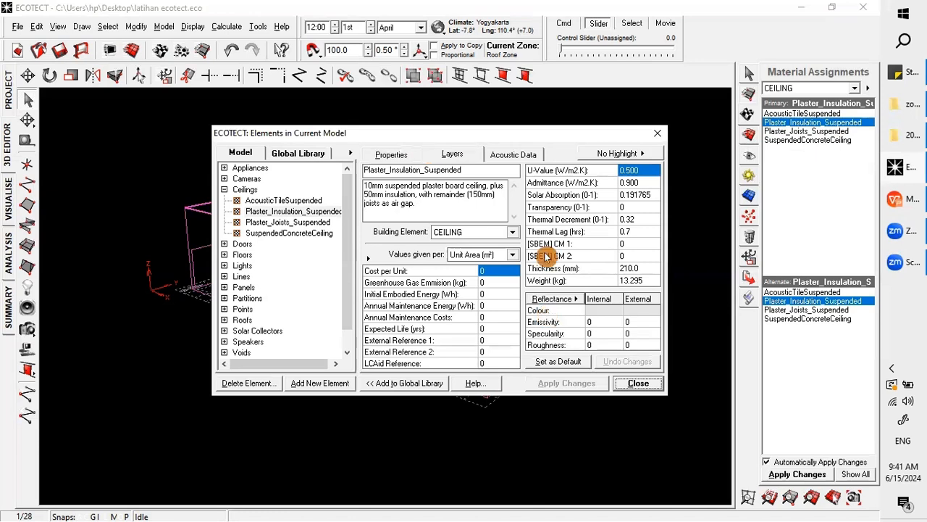
click(452, 154)
click(406, 317)
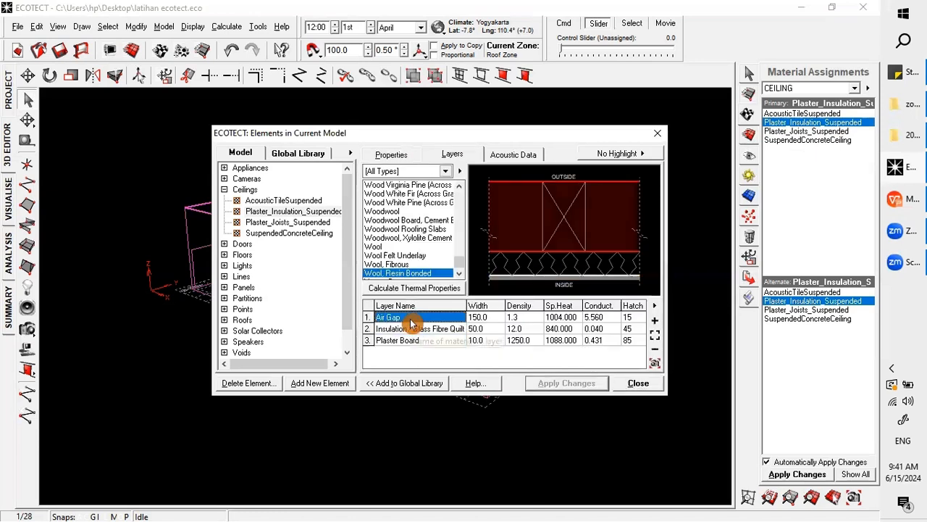
click(409, 330)
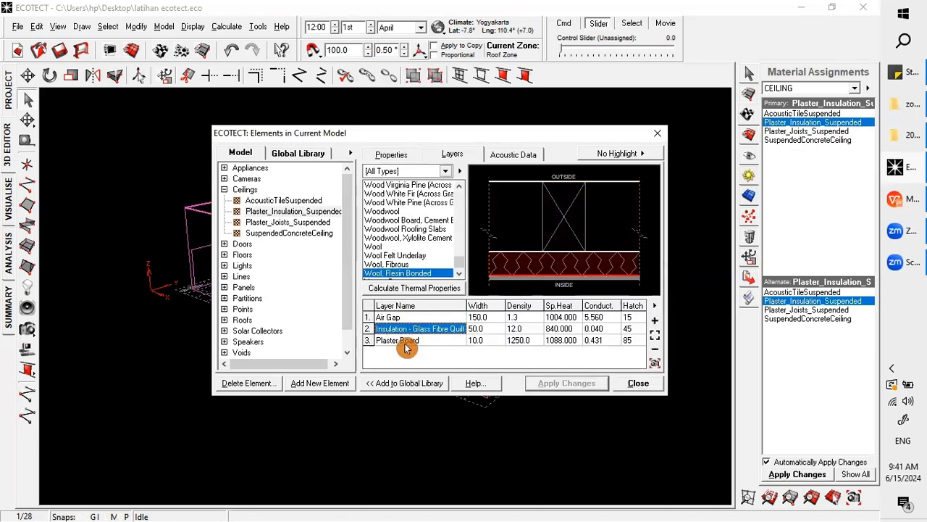
click(405, 341)
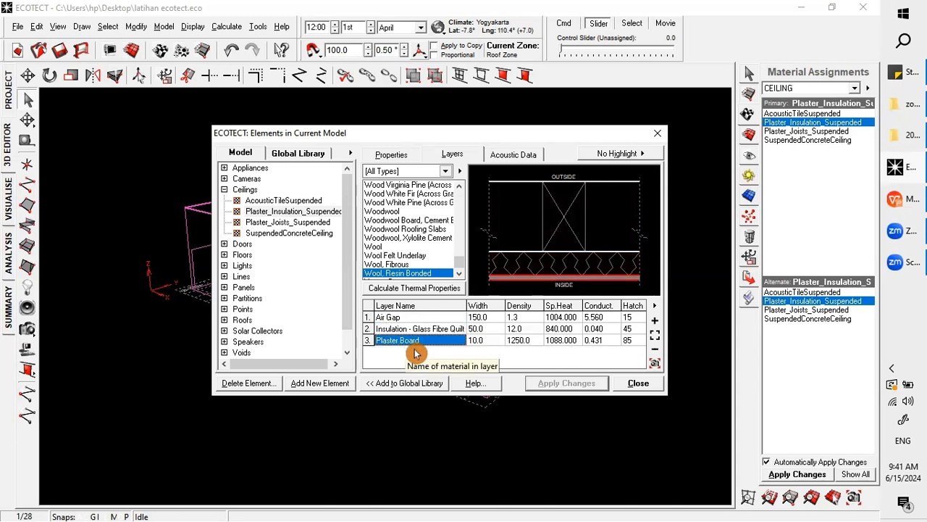
click(657, 133)
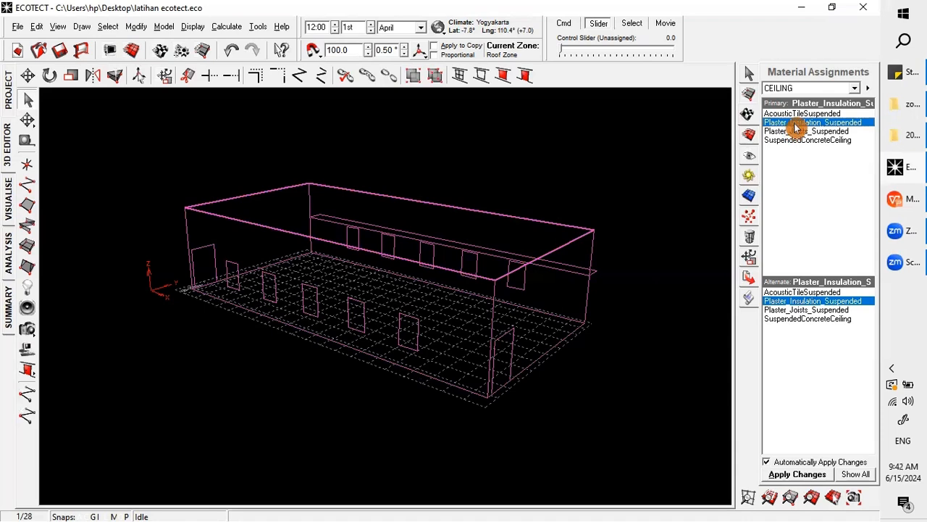
click(612, 157)
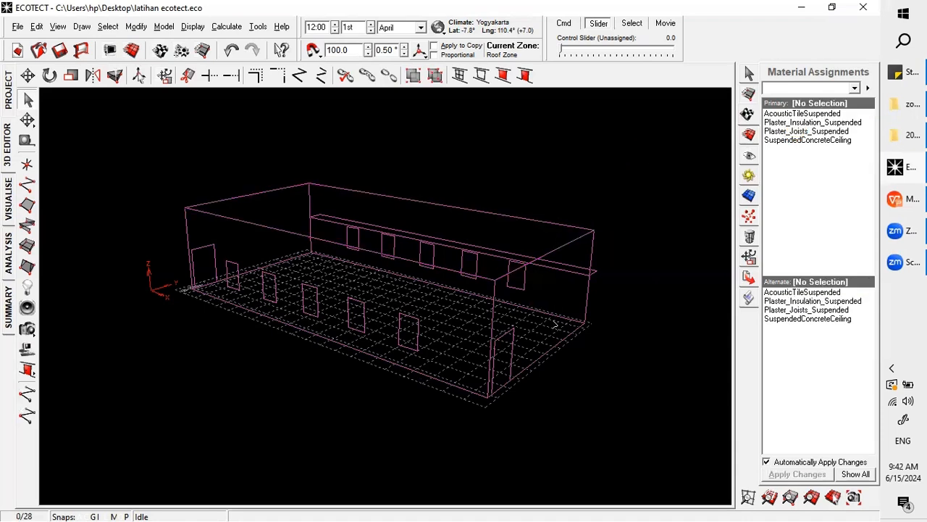
- Select the doors at both ends of the auditorium and check their assigned material
click(508, 329)
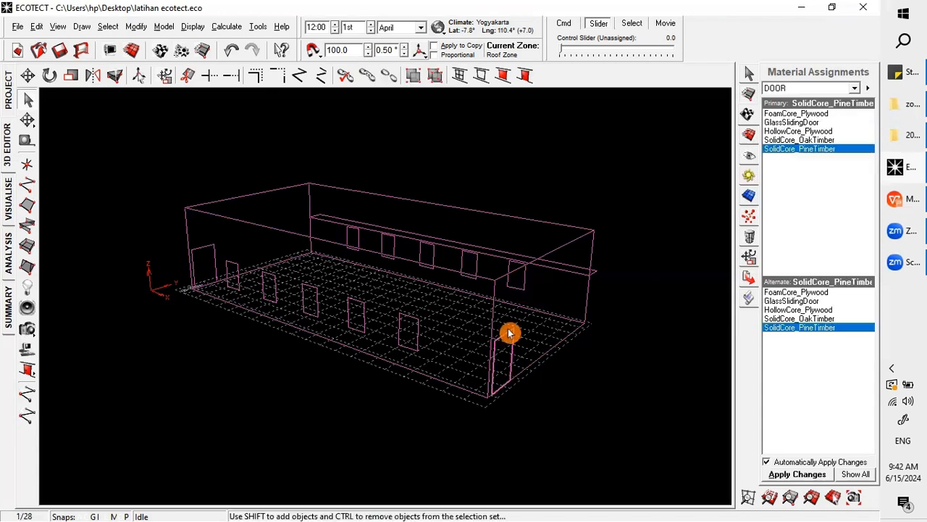
shift+click(208, 252)
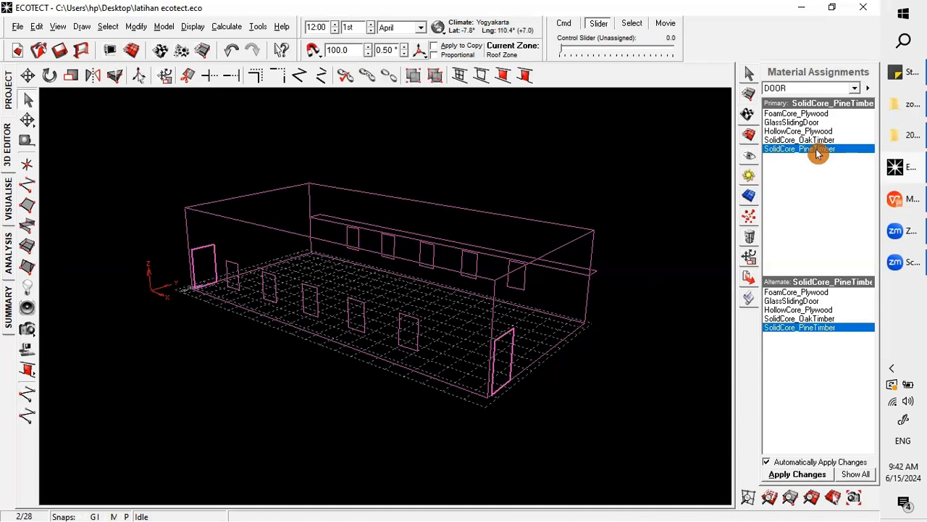
click(612, 406)
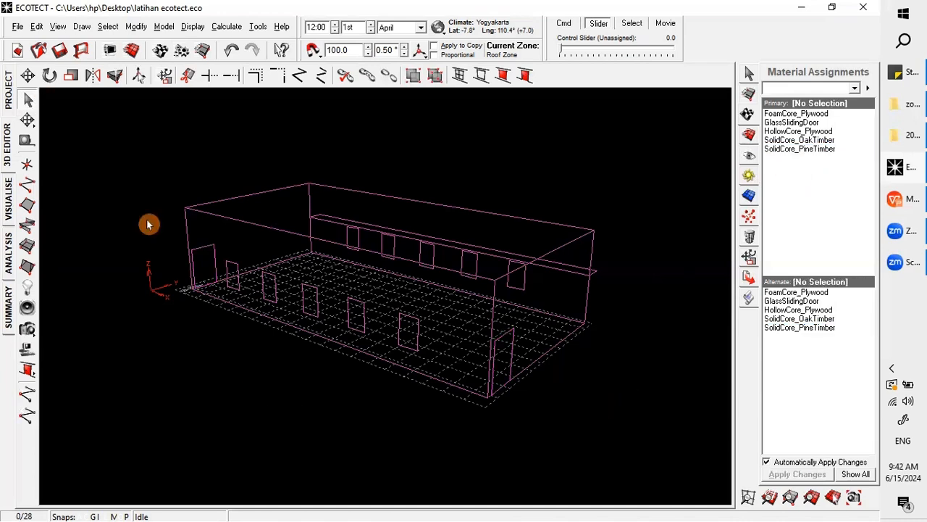
- Select all windows in the auditorium by element type and open their assigned SingleGlazed_TimberFrame material in the element library
click(106, 28)
mouse_move(149, 207)
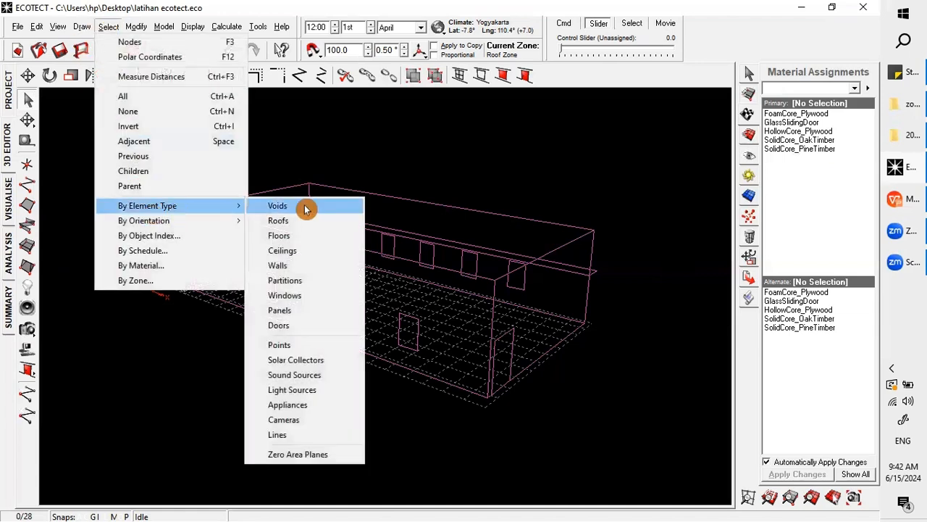
click(287, 296)
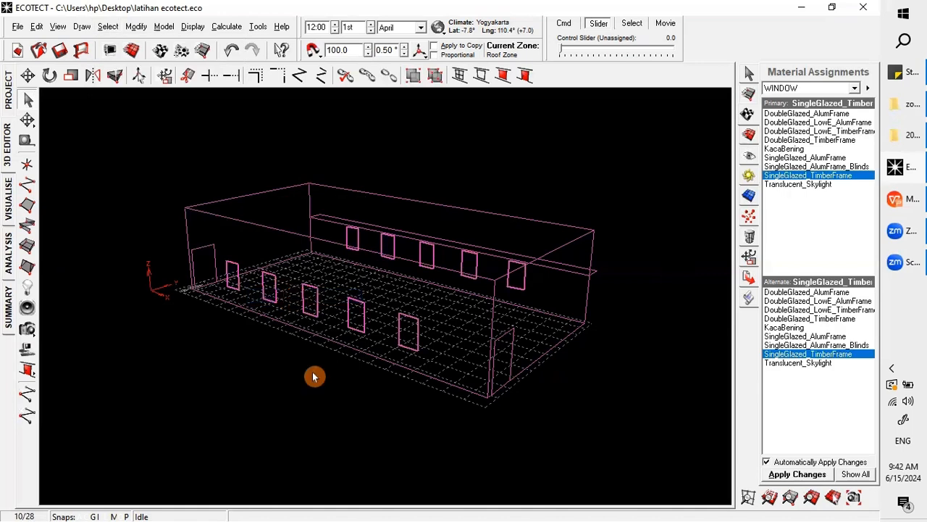
right_drag(305, 406, 320, 407)
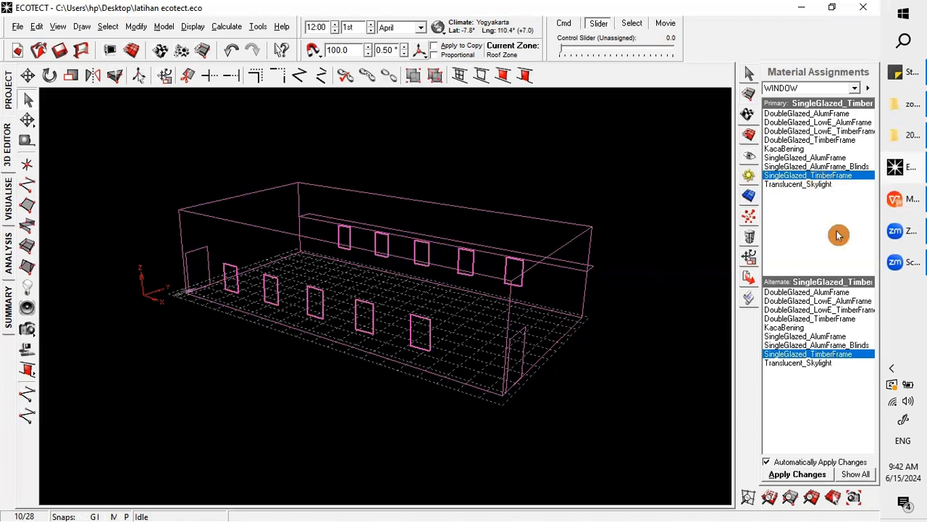
double_click(833, 181)
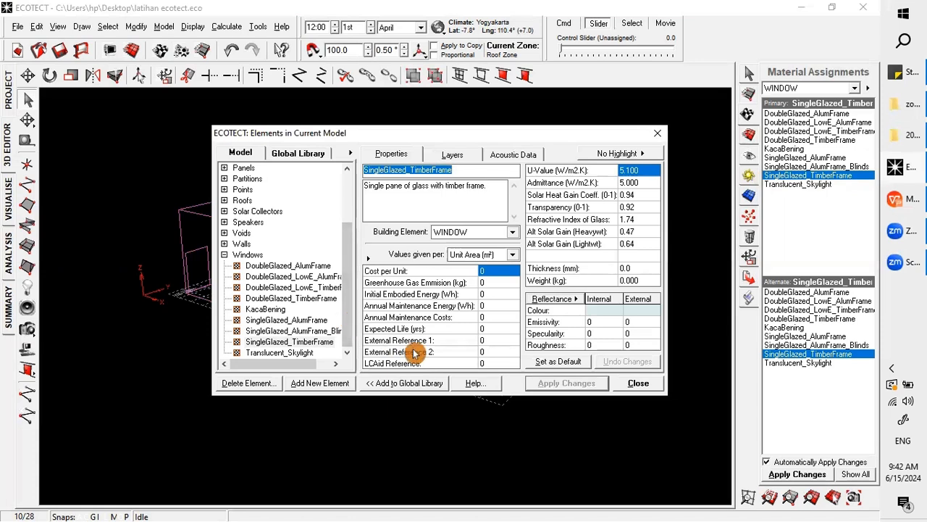
- Examine the U-value and admittance of the DoubleGlazed_AlumFrame window material
click(299, 276)
click(294, 266)
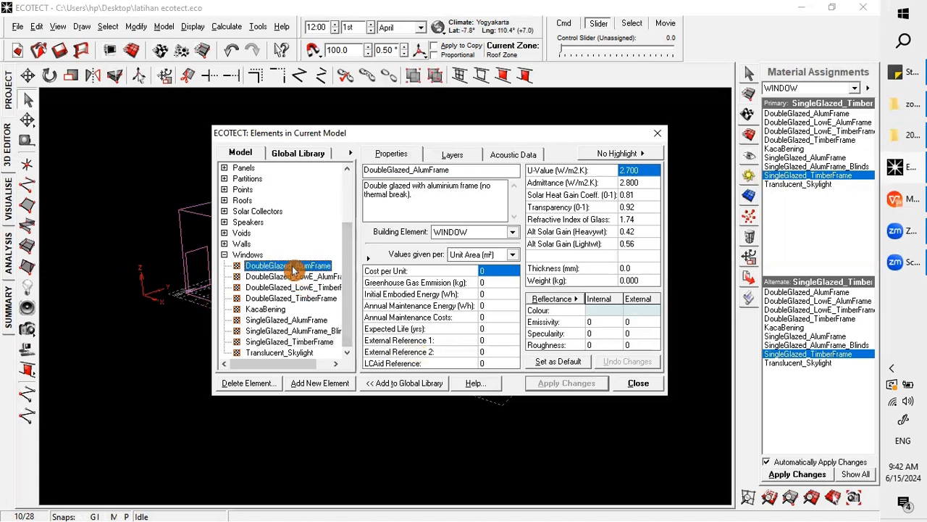
click(272, 298)
click(306, 266)
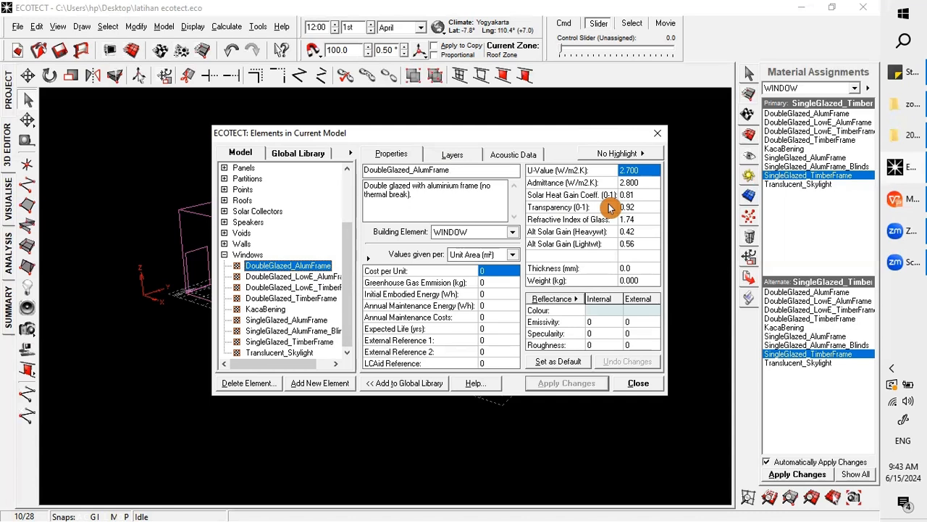
click(627, 172)
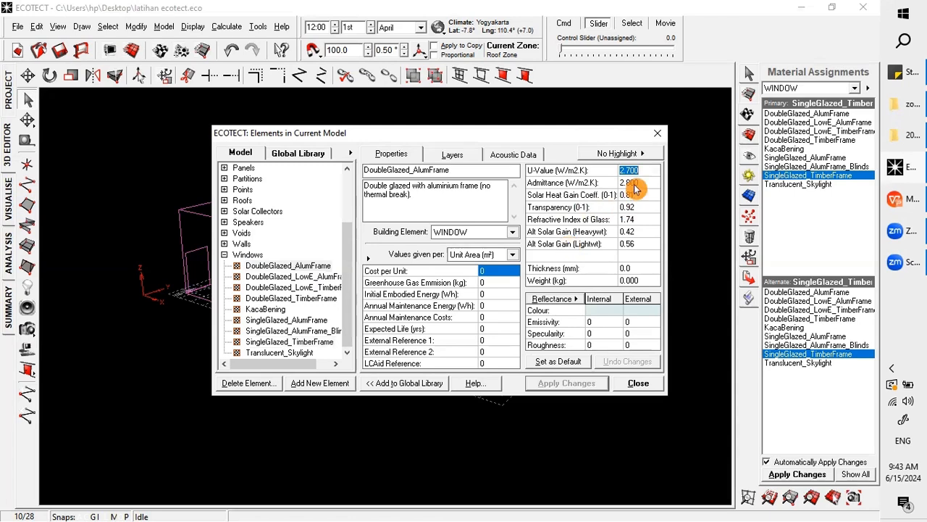
click(633, 184)
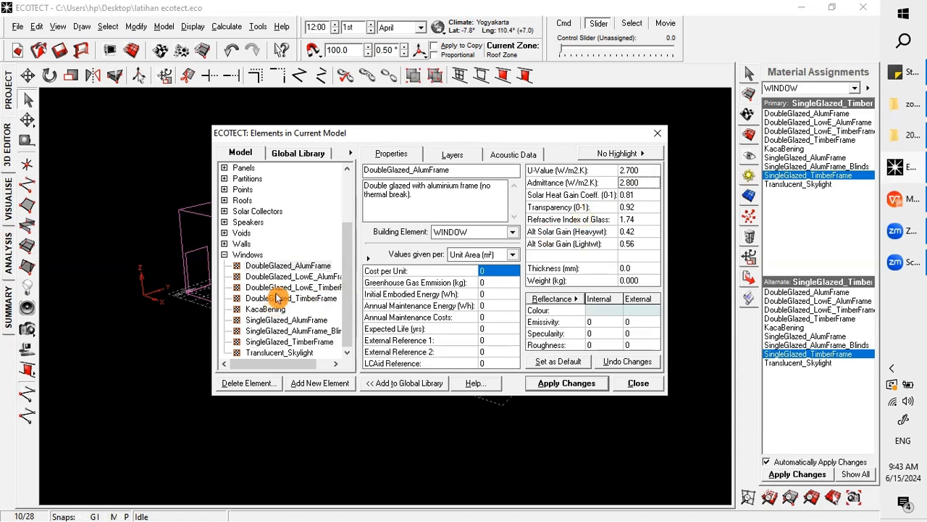
- Examine the U-value and solar heat gain properties of the SingleGlazed_AlumFrame window material for comparison
click(300, 324)
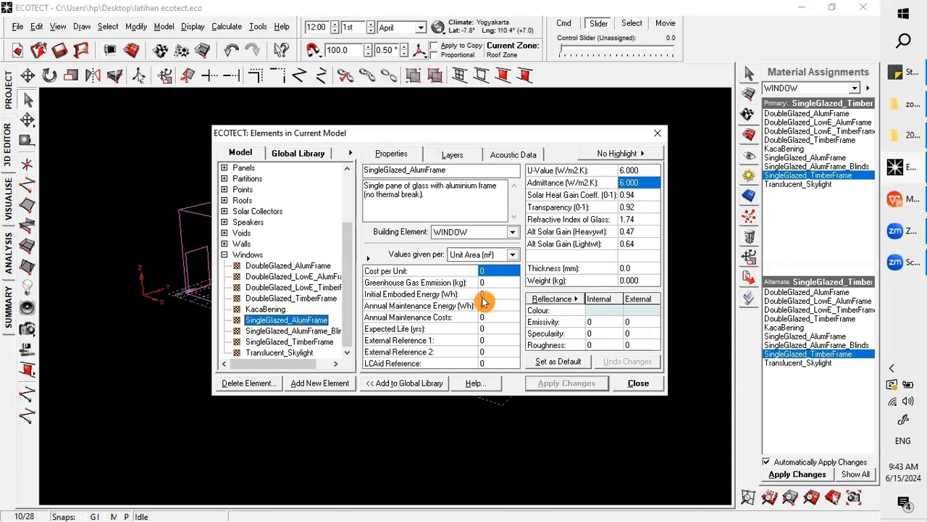
click(646, 173)
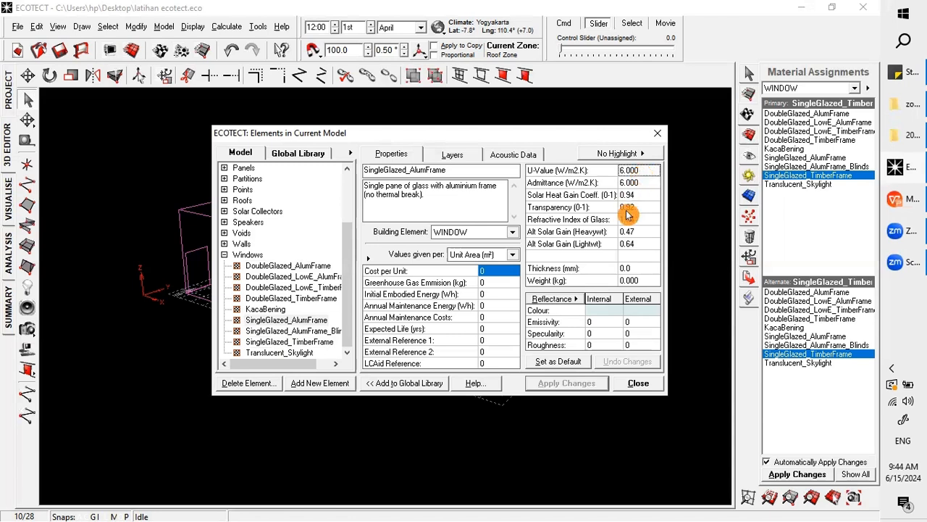
click(644, 196)
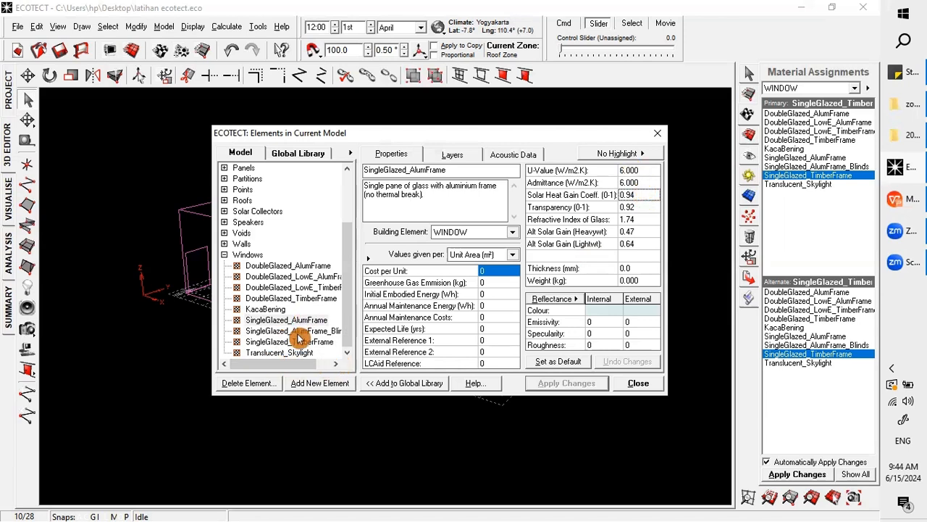
scroll(311, 316, down, 3)
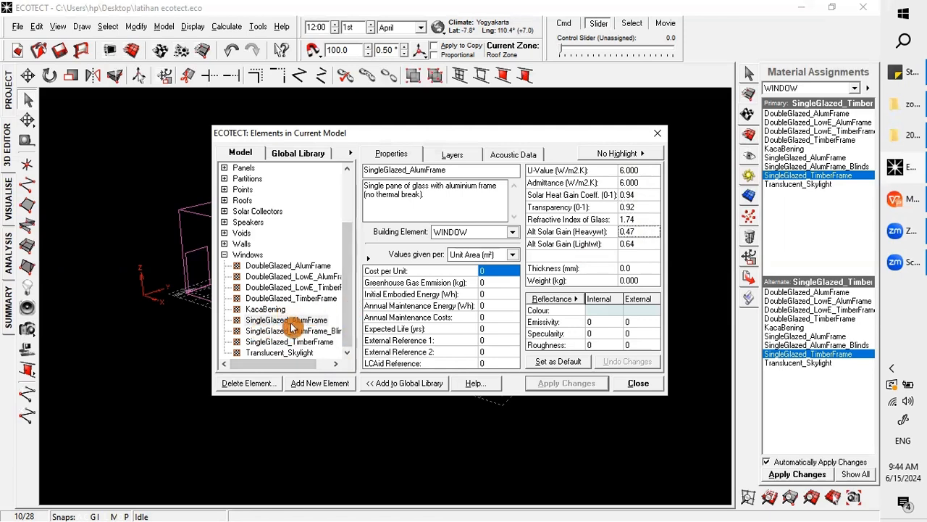
- Examine the solar heat gain coefficient of the DoubleGlazed_LowE_AlumFrame window material
click(275, 280)
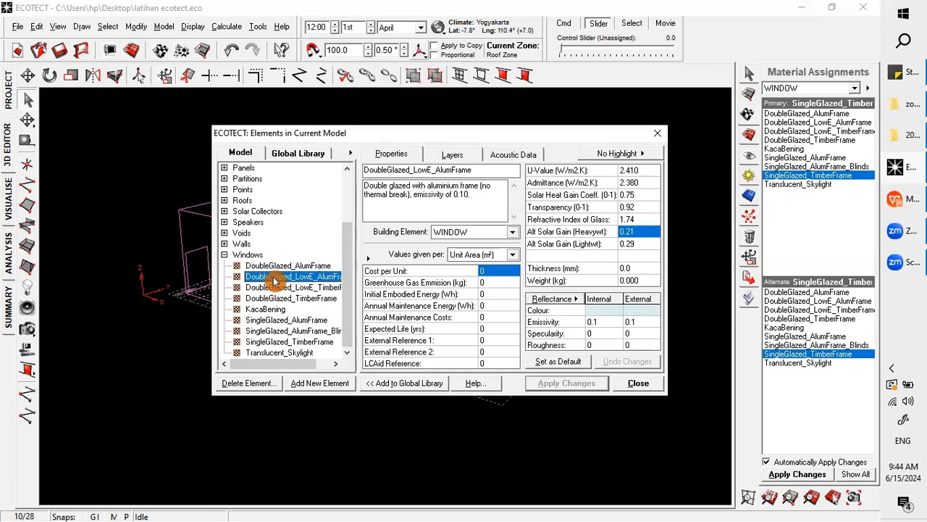
click(642, 197)
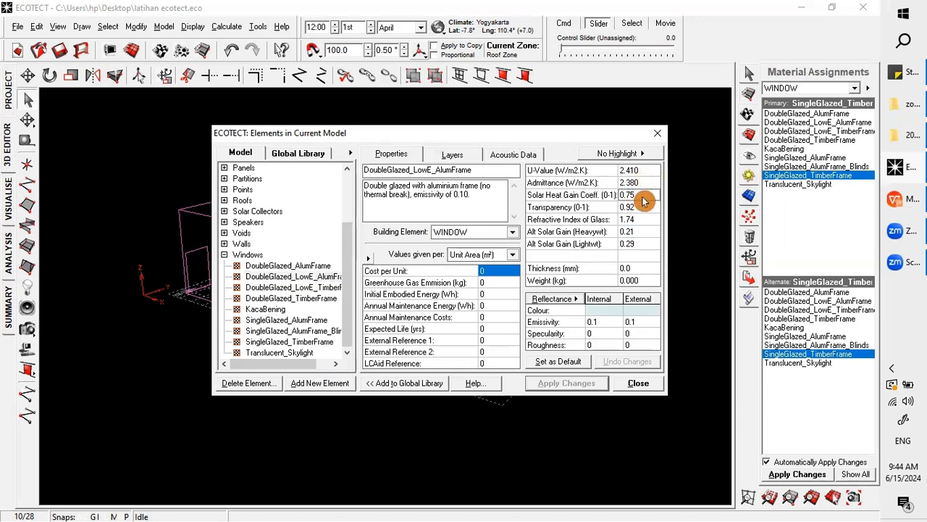
click(642, 197)
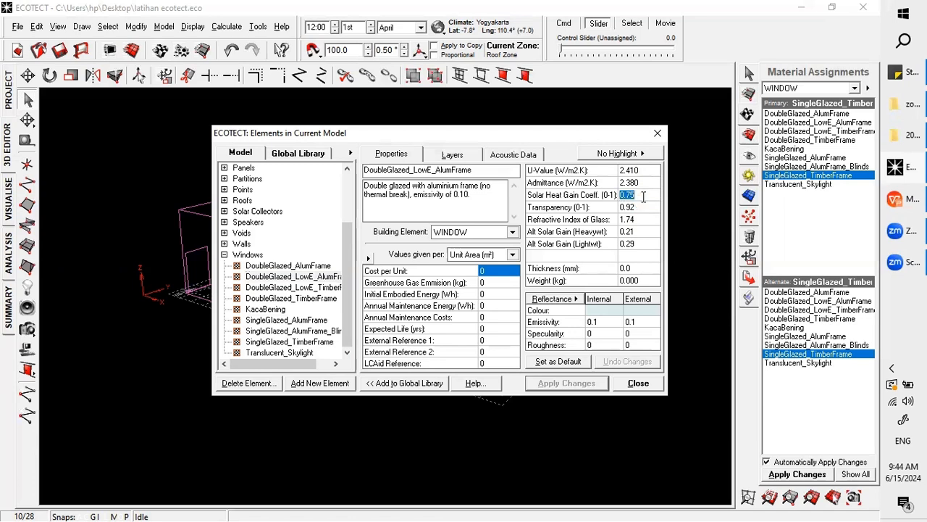
click(310, 278)
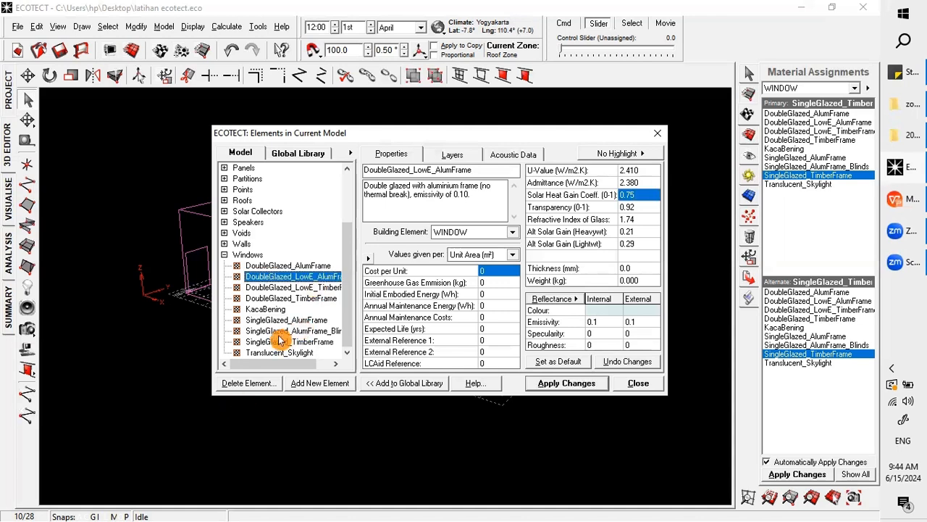
- Try to add a new window element from DoubleGlazed_LowE_AlumFrame and decline replacing the existing one
click(330, 385)
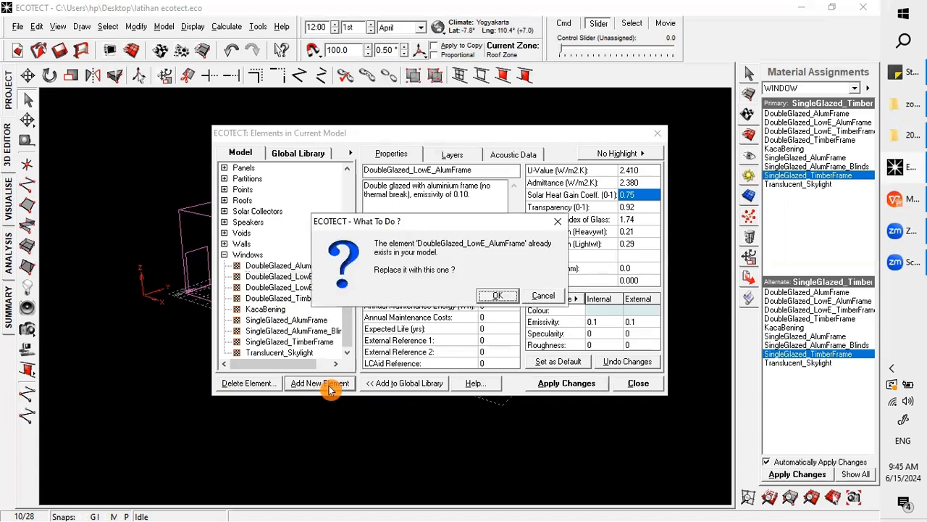
click(541, 297)
drag(501, 172, 362, 171)
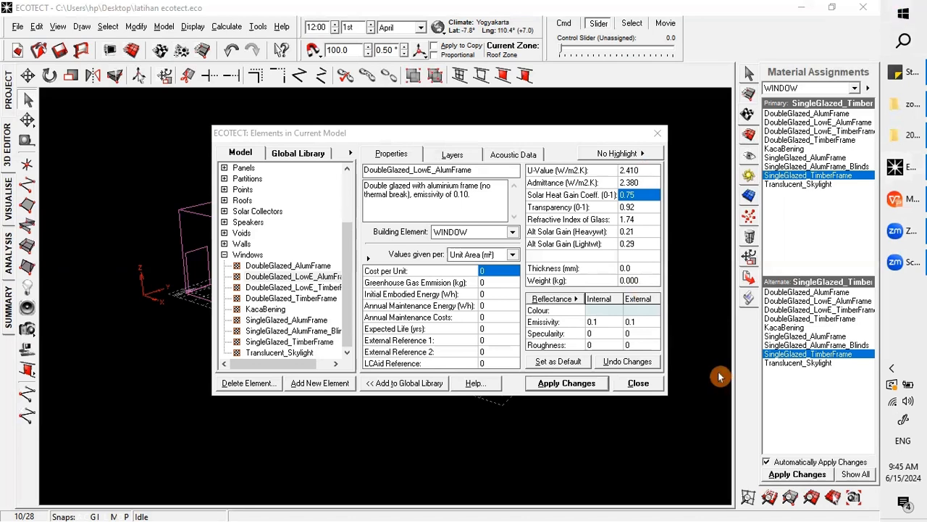
- Switch to Firefox and search the web for asahimas
key(super)
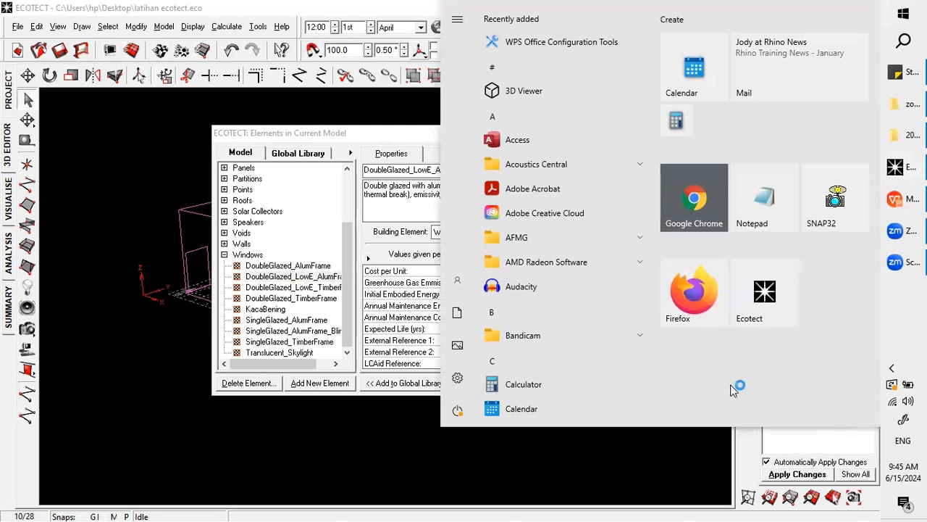
key(super)
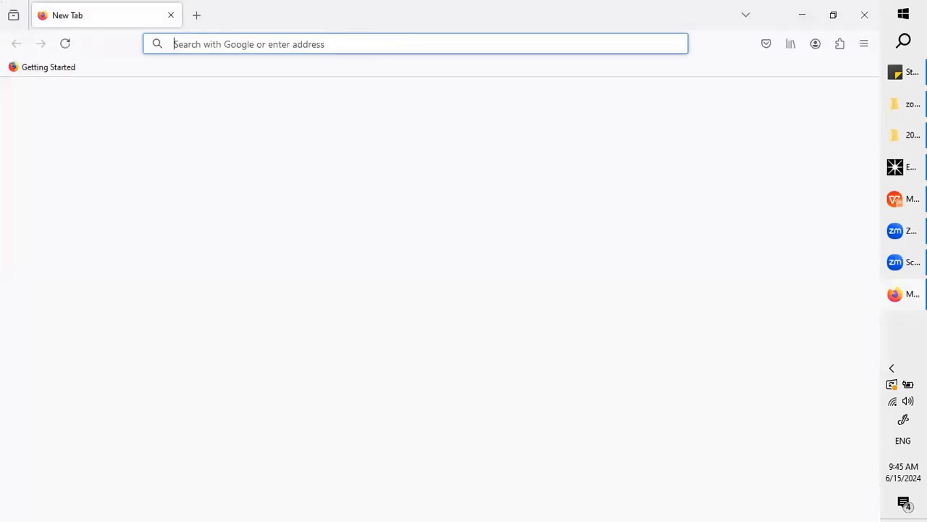
key(Down)
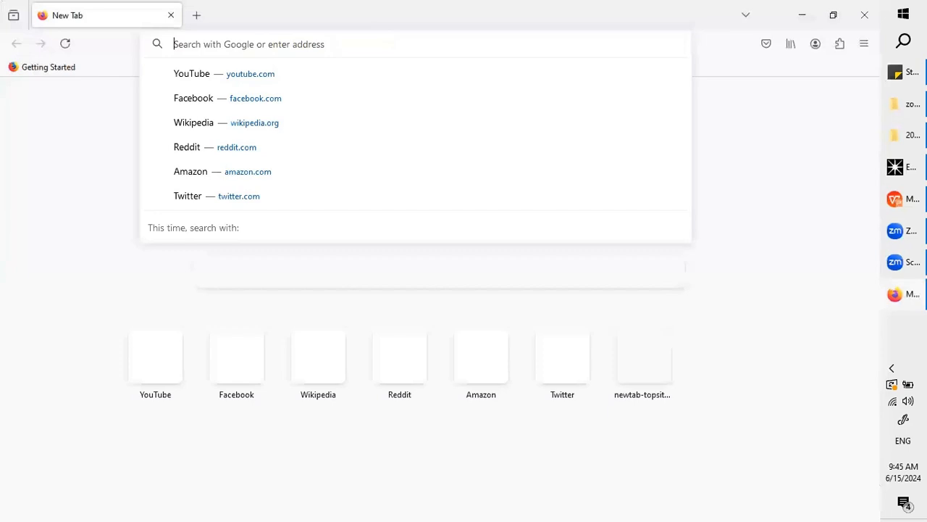
text(as)
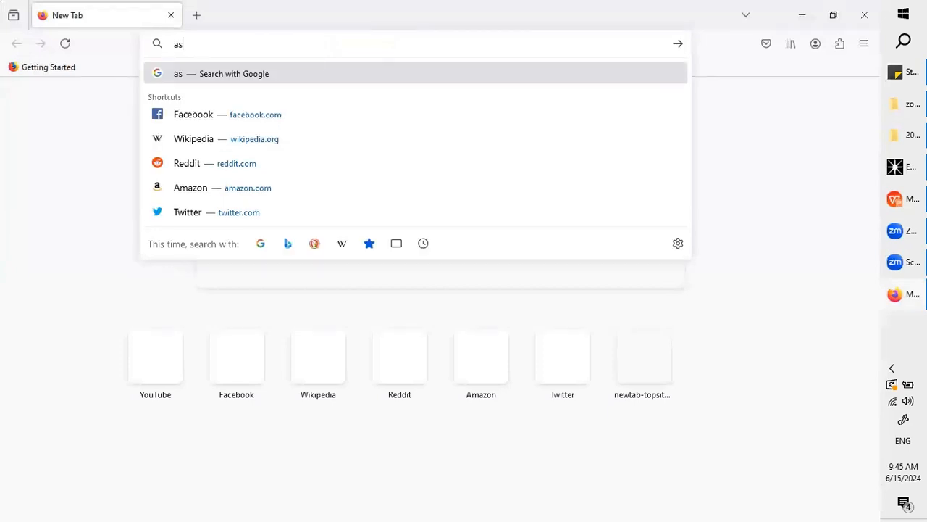
text(ahimas)
key(Return)
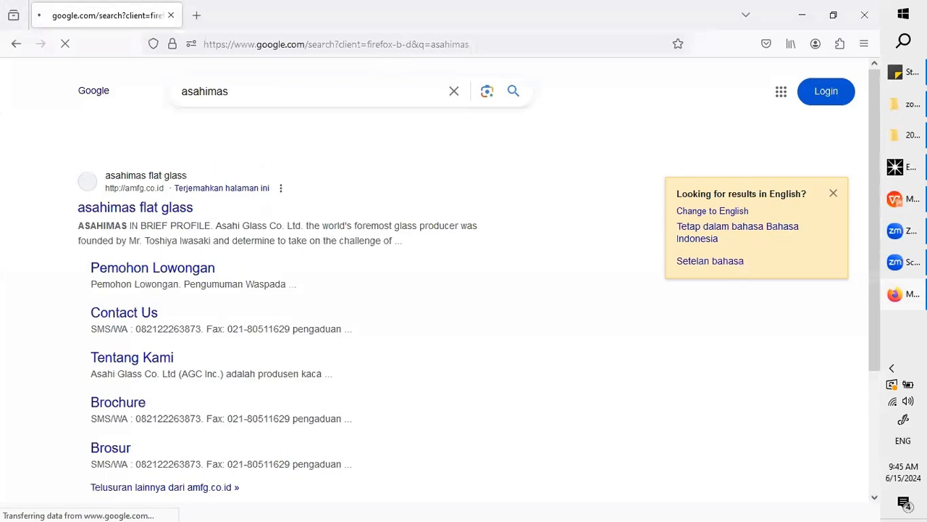
- Open the asahimas flat glass website from the search results and go to its flat glass products
click(161, 210)
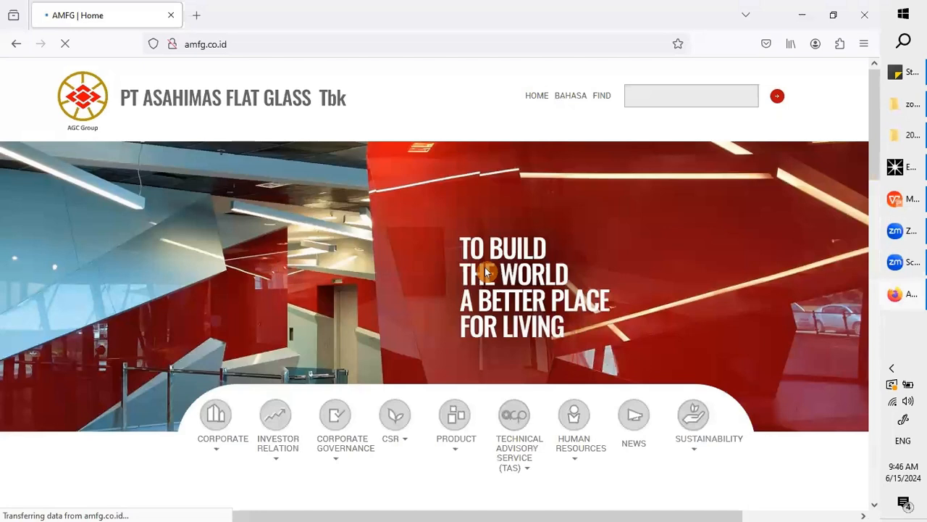
scroll(487, 271, down, 3)
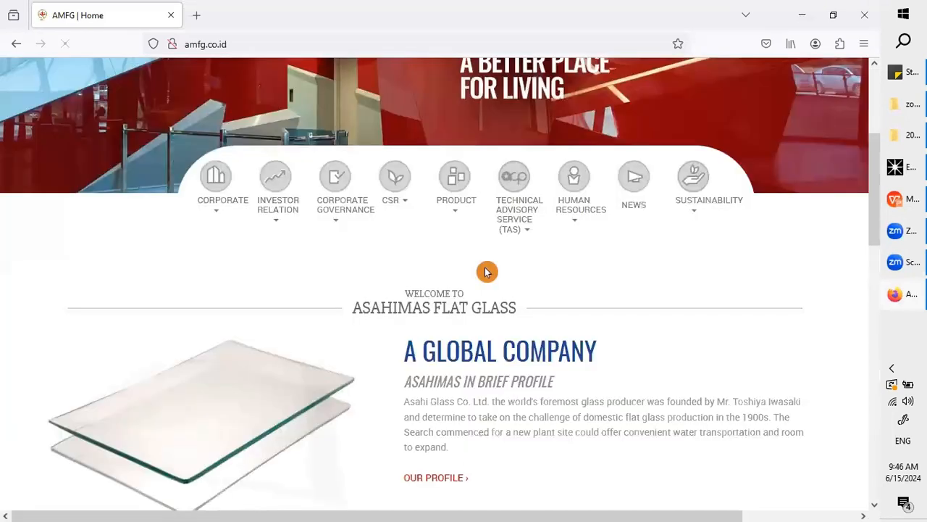
scroll(487, 271, down, 3)
scroll(486, 274, down, 3)
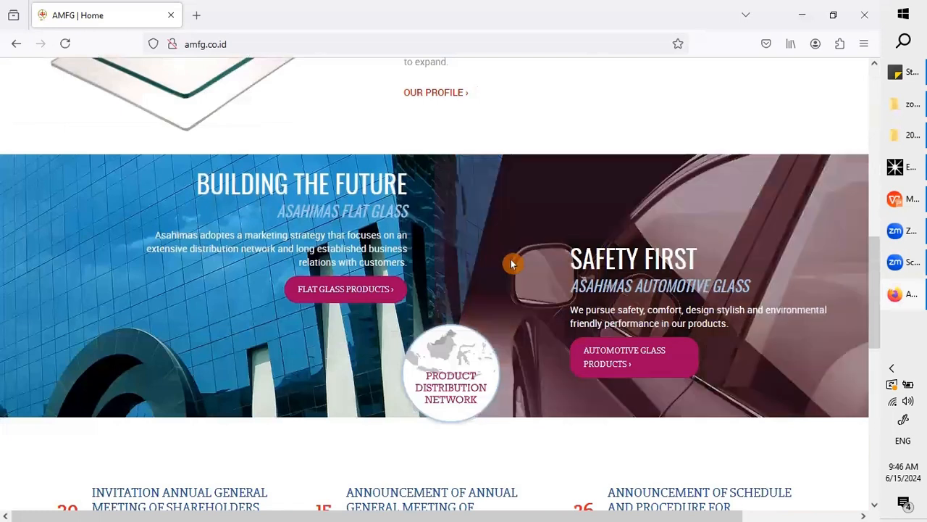
scroll(308, 191, down, 2)
scroll(337, 157, down, 1)
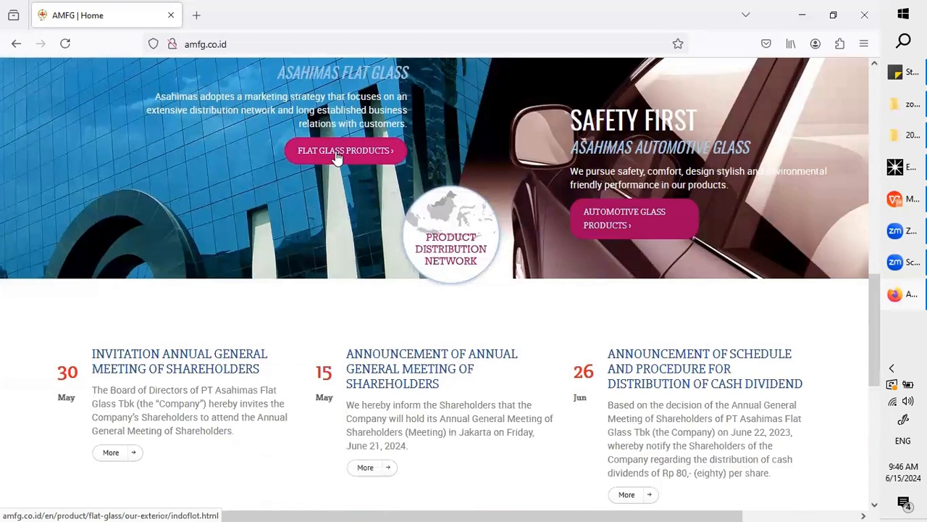
click(336, 157)
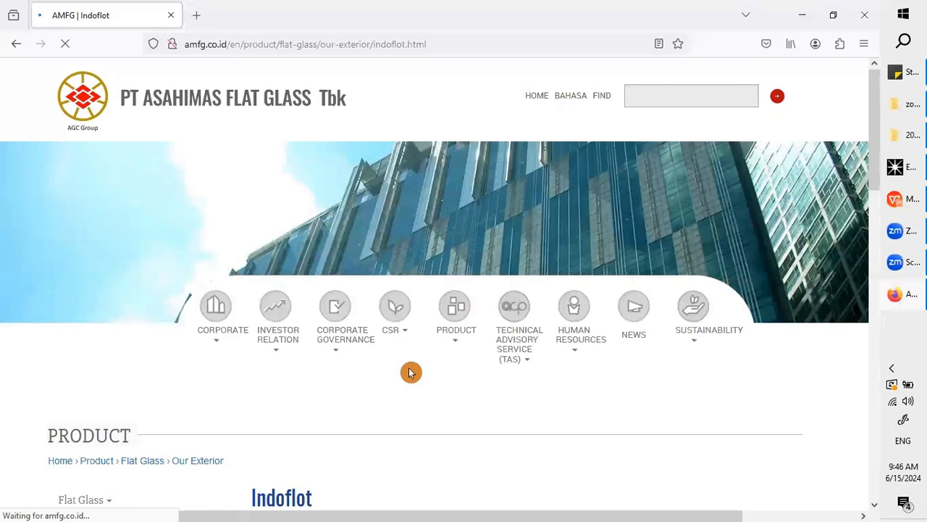
- Open the Stopray product page among the exterior flat glass types and examine its description and features
scroll(410, 369, down, 2)
scroll(410, 368, down, 4)
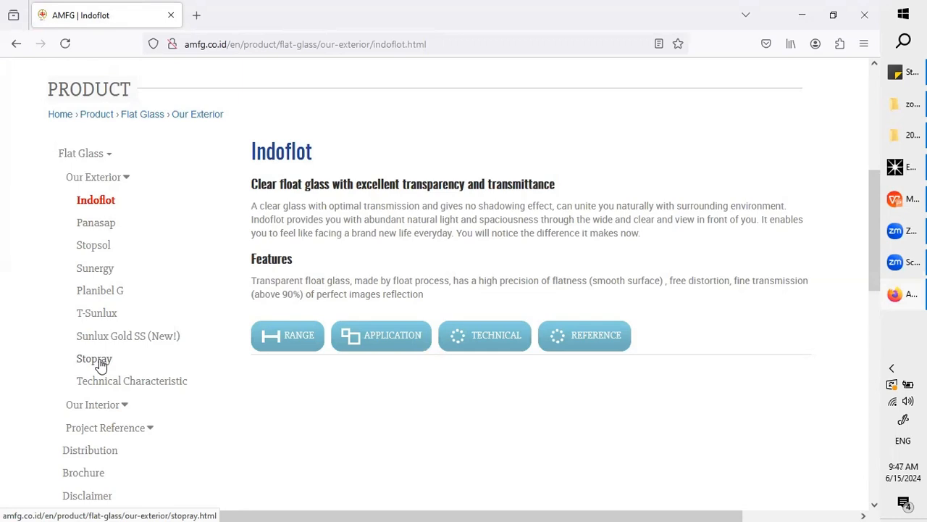
click(100, 365)
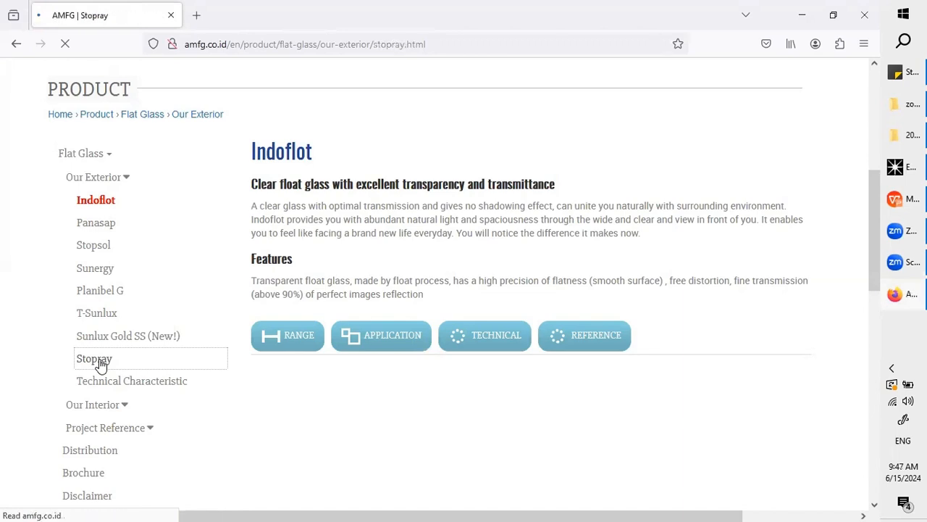
click(101, 365)
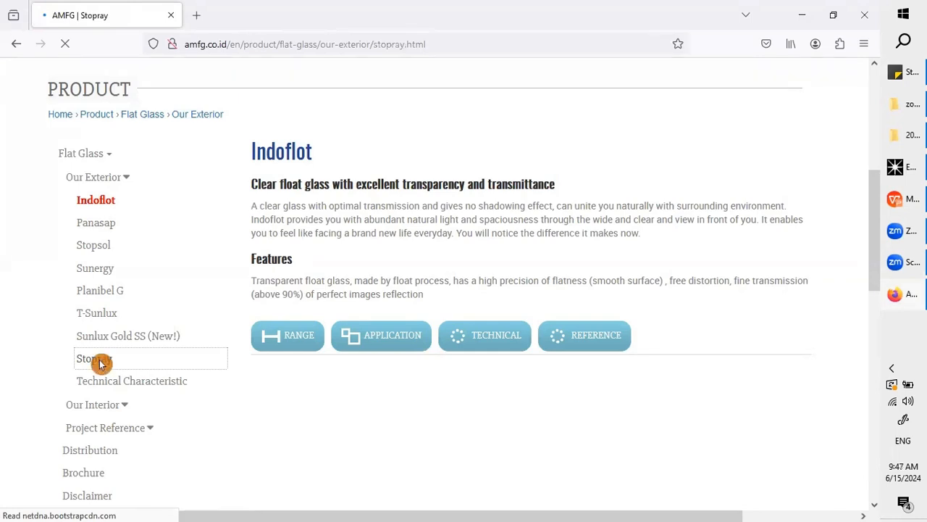
scroll(100, 360, down, 3)
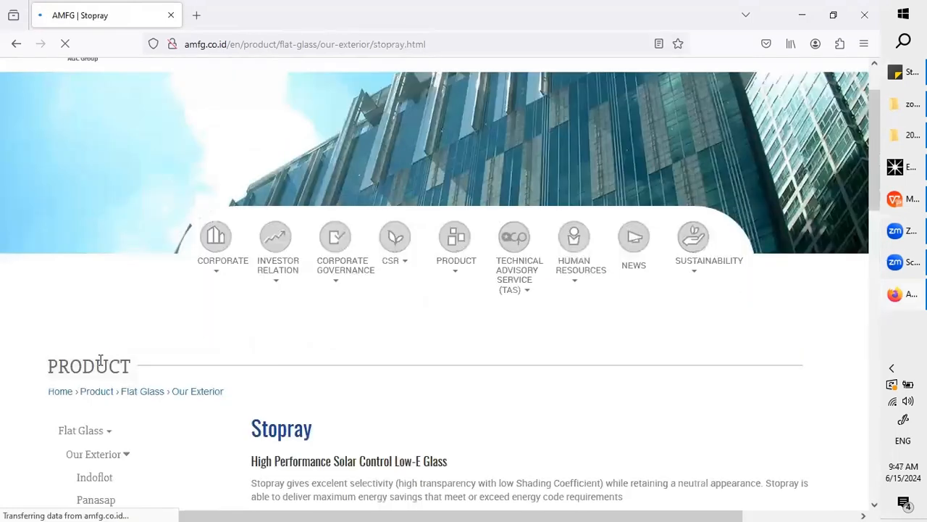
scroll(99, 371, down, 2)
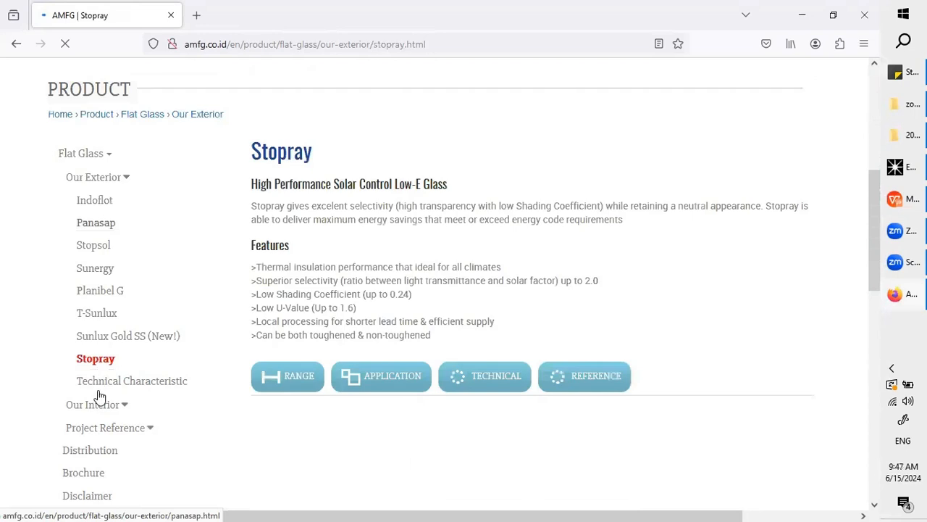
scroll(95, 359, down, 1)
click(388, 377)
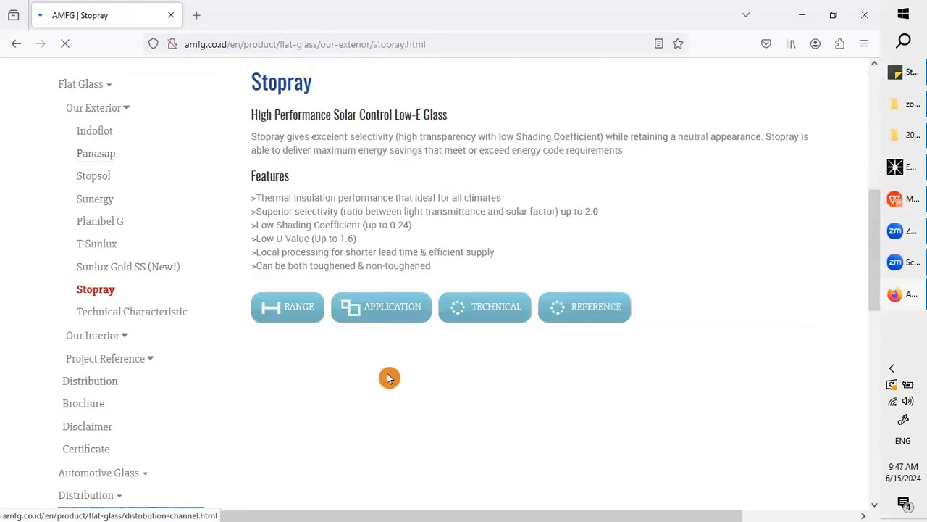
scroll(413, 290, down, 1)
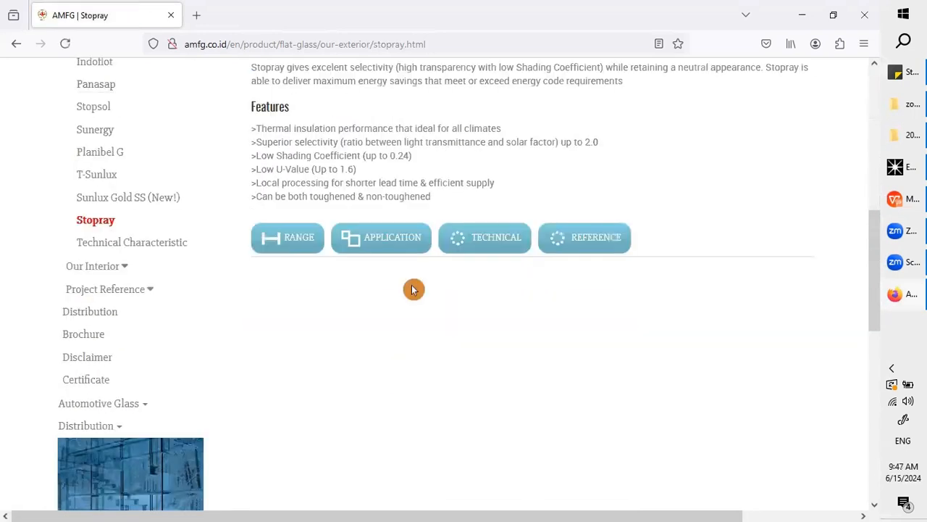
- Open the Stopray technical table and examine the light, energy, shading coefficient and U-value figures of each glass type
click(490, 241)
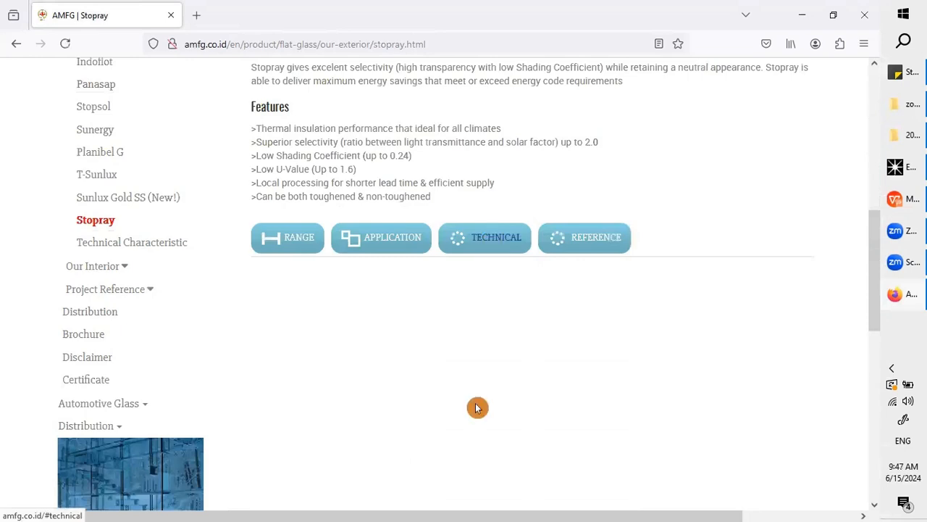
scroll(477, 407, down, 3)
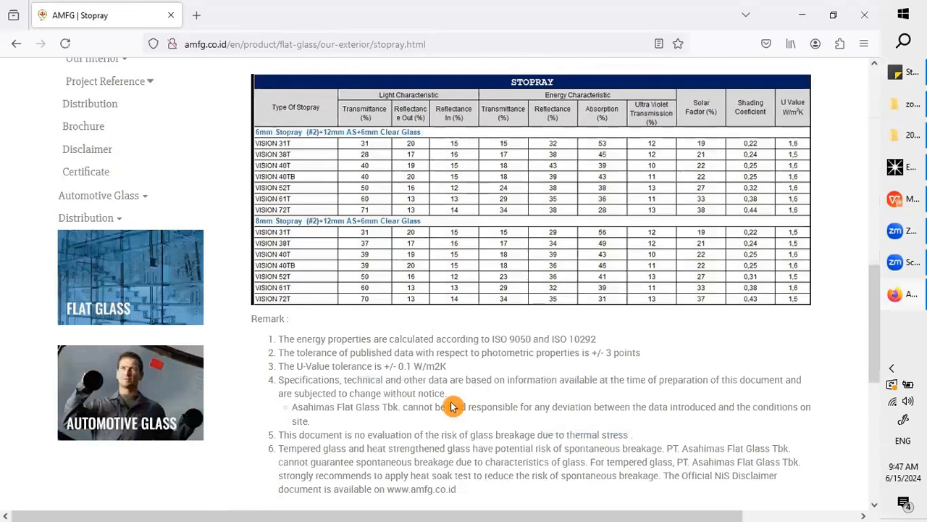
scroll(452, 406, up, 1)
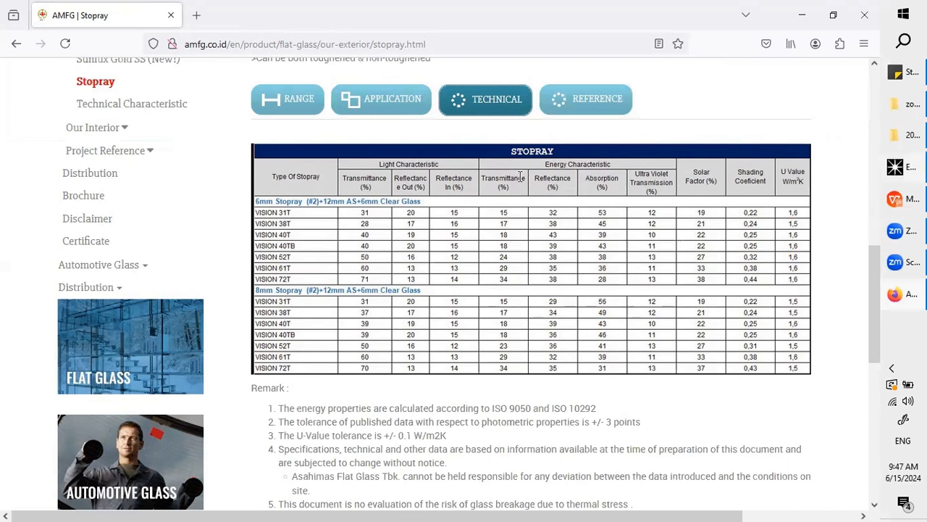
- Switch to Ecotect and add a new window element named Asahimas Stopray 6mm vision31t, checking the type in the manufacturer's table
key(alt+Tab)
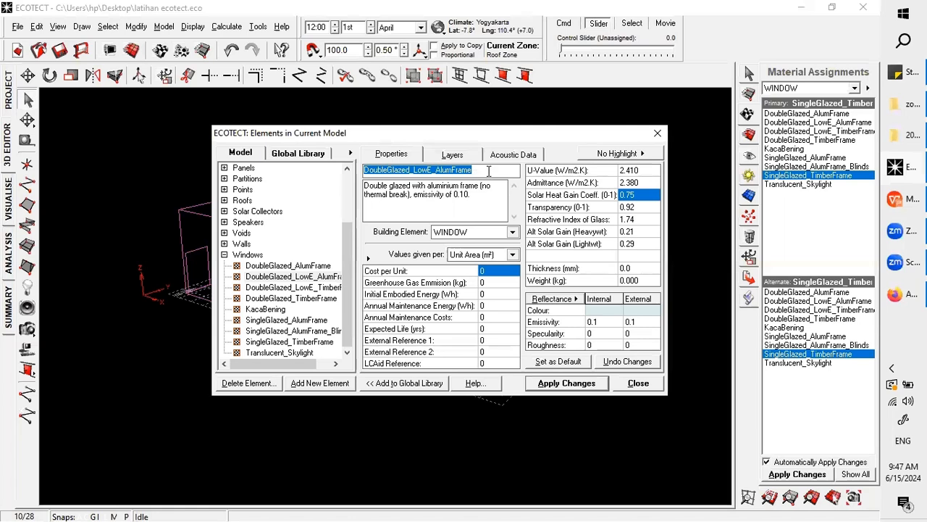
text(Asahimas Stopray)
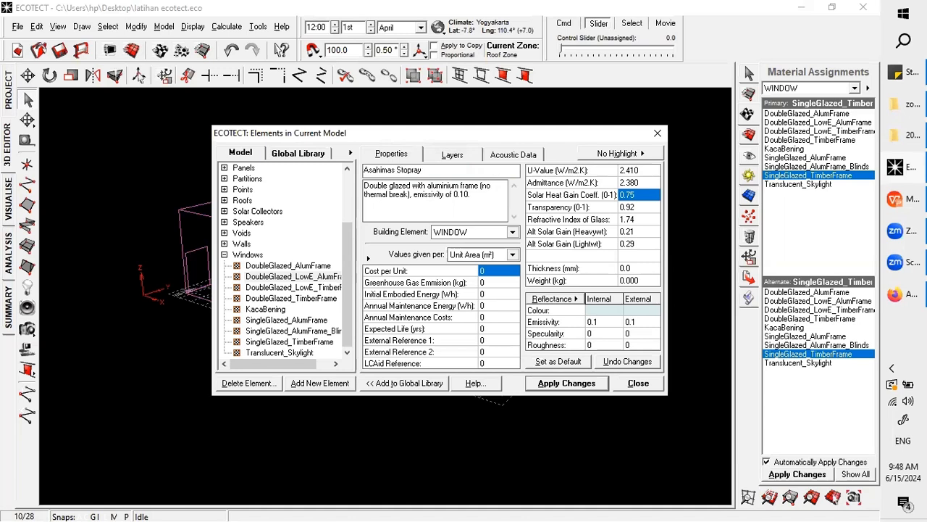
click(910, 305)
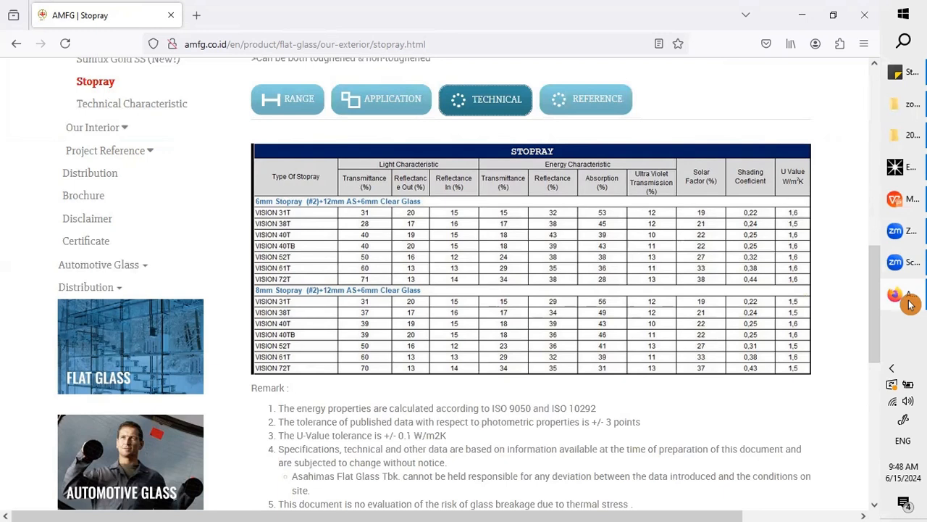
click(910, 304)
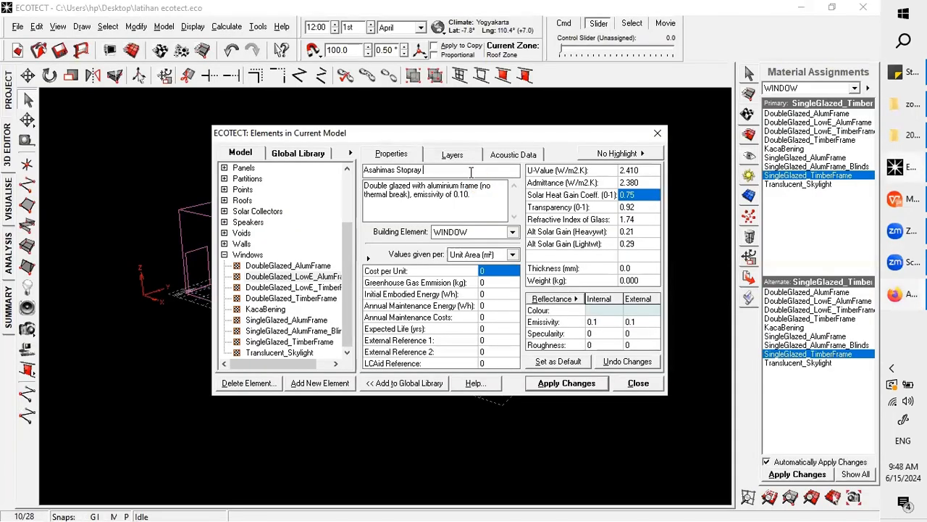
text(6mm vision31t)
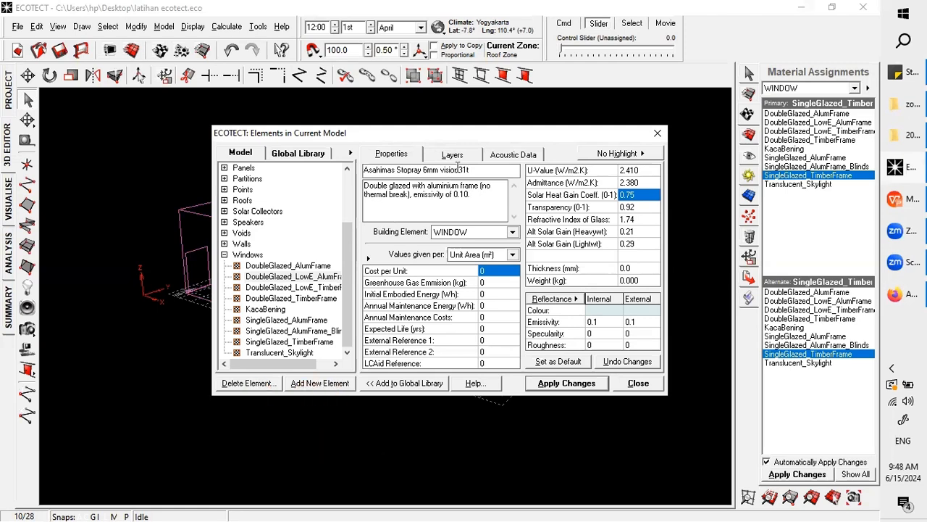
click(317, 389)
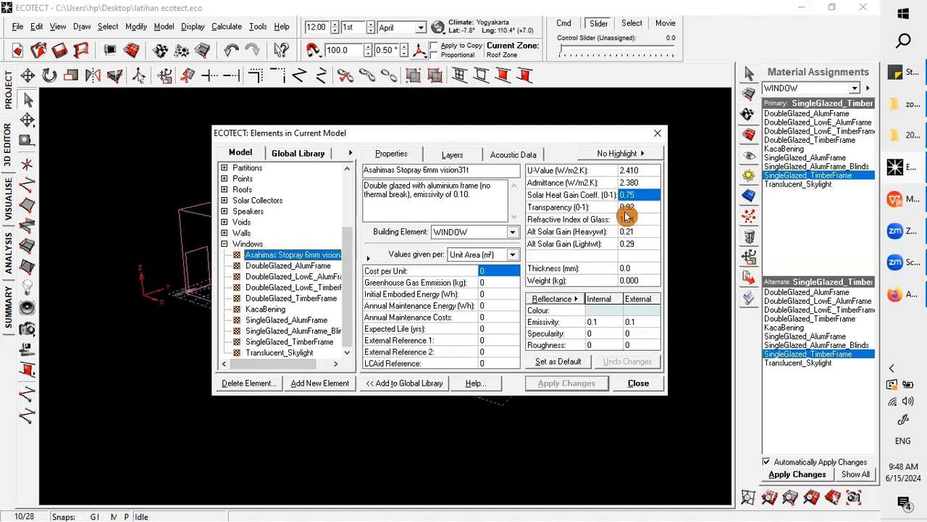
- Set the new Stopray element's U-value to 1.6 W/m2.K, as listed for VISION 31T in the manufacturer's table
click(650, 170)
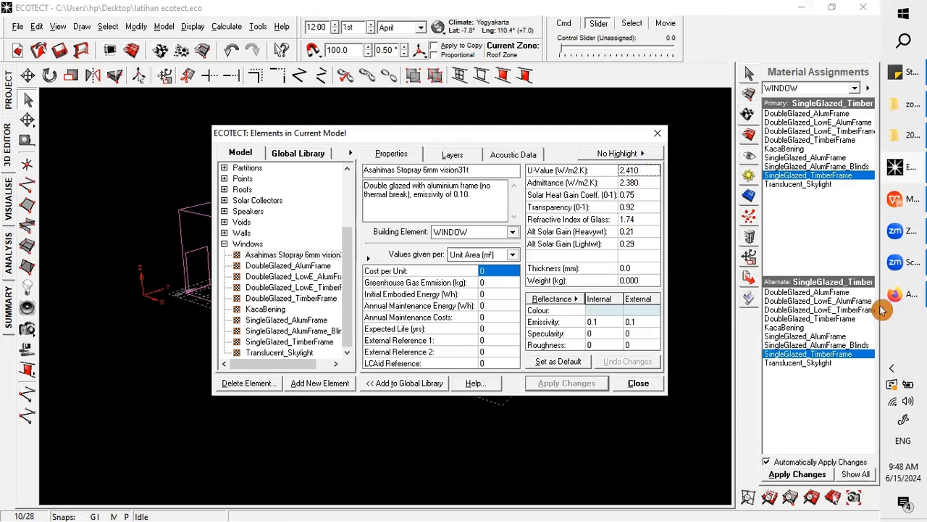
click(911, 304)
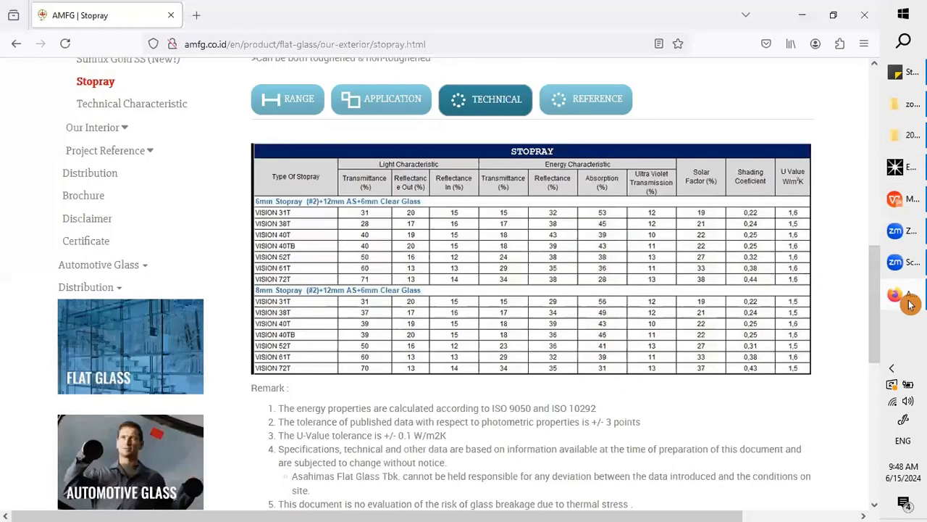
key(alt+Tab)
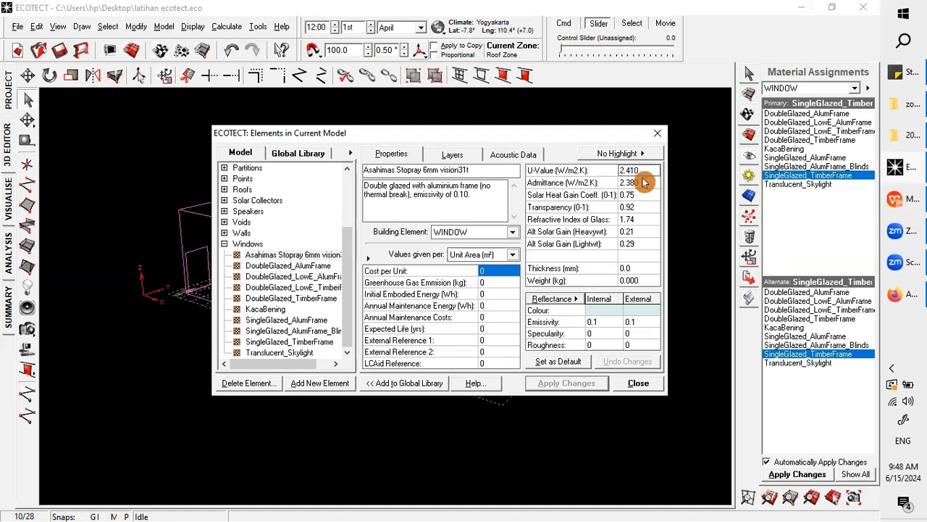
double_click(630, 170)
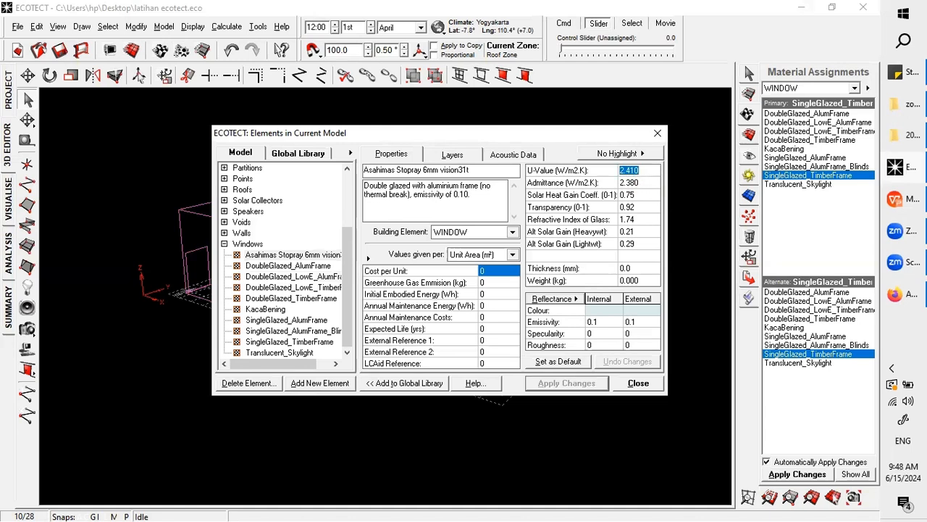
text(1.6)
- Set the Stopray element's admittance to 1.6 W/m2.K
click(632, 186)
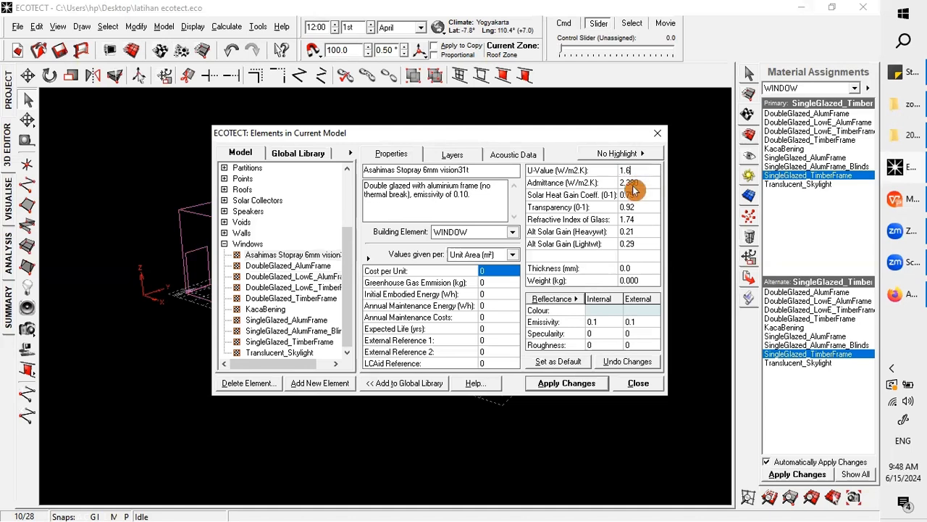
click(635, 186)
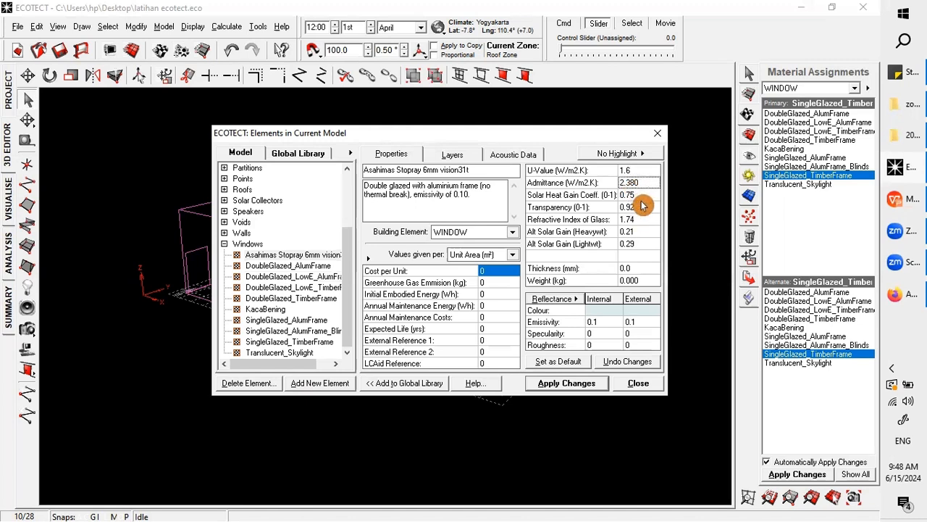
click(650, 192)
double_click(645, 182)
text(1.6)
- Set the solar heat gain coefficient to 0.22, taken from the VISION 31T shading coefficient in the manufacturer's table
click(650, 198)
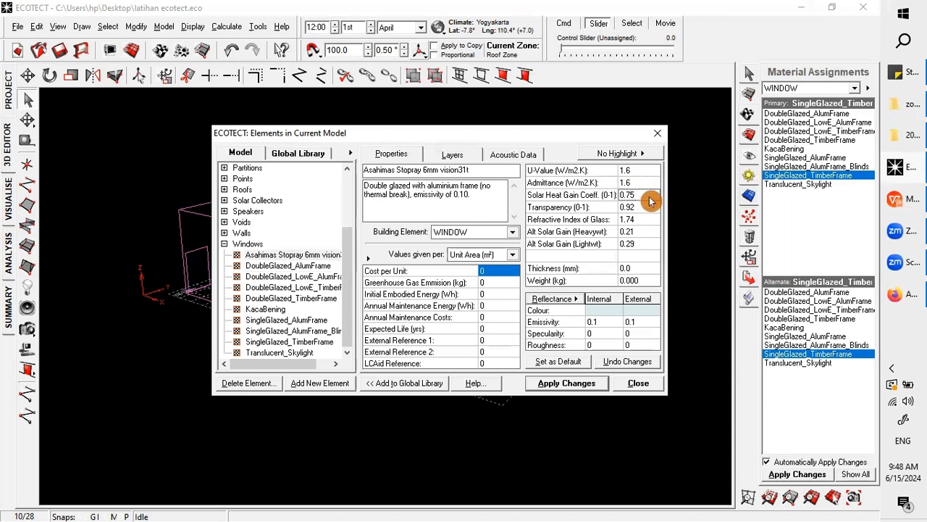
click(900, 309)
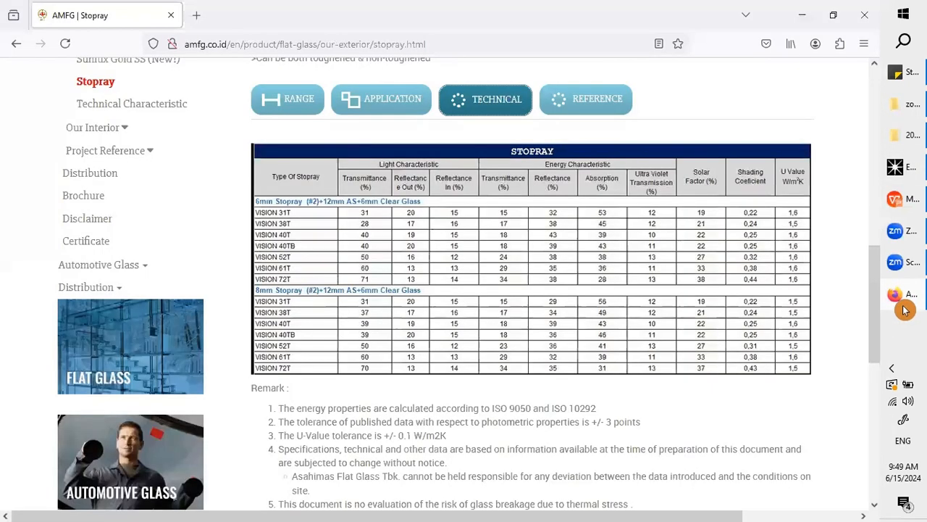
key(alt+Tab)
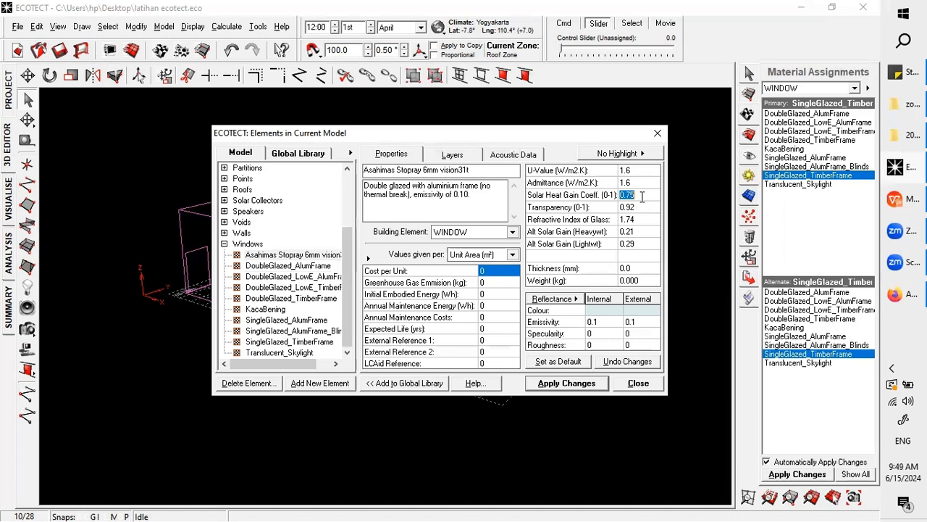
text(0.22)
click(641, 199)
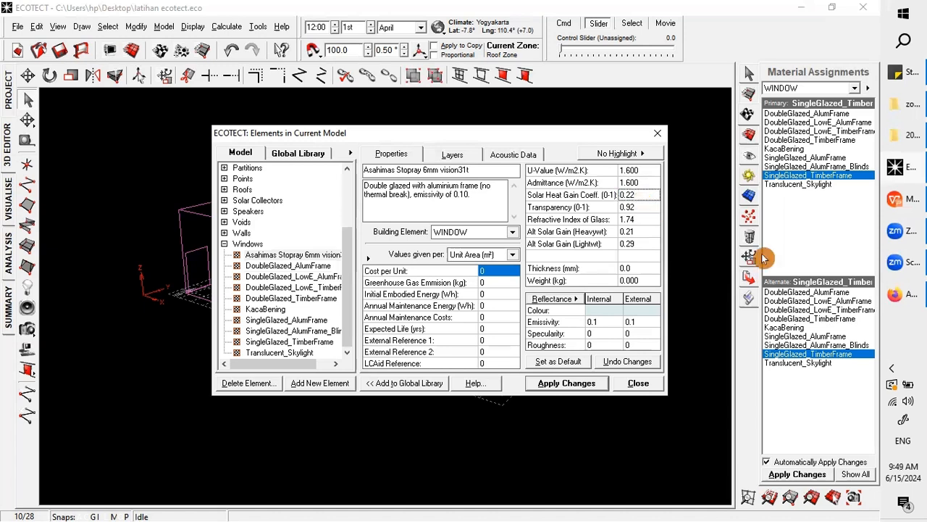
- Look up the VISION 31T light transmittance in the browser table and set the element's transparency to 0.31
click(646, 210)
click(909, 297)
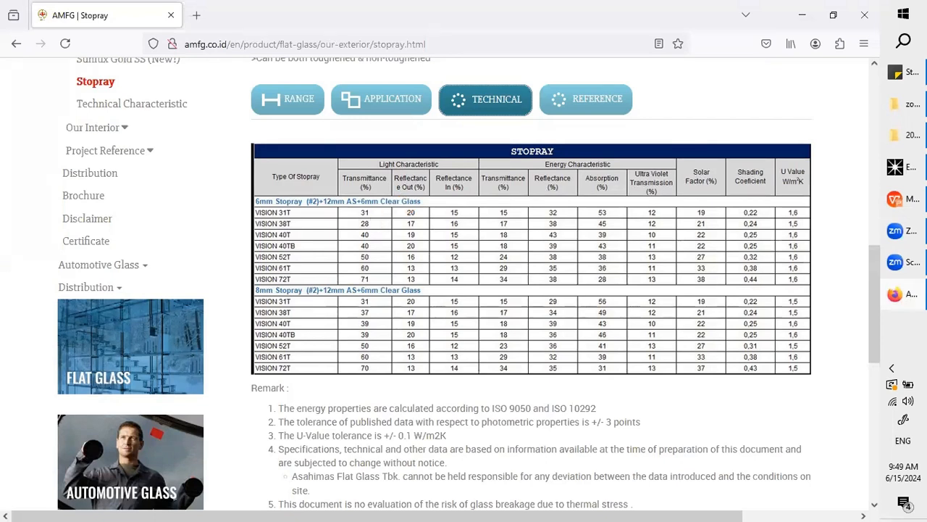
click(912, 295)
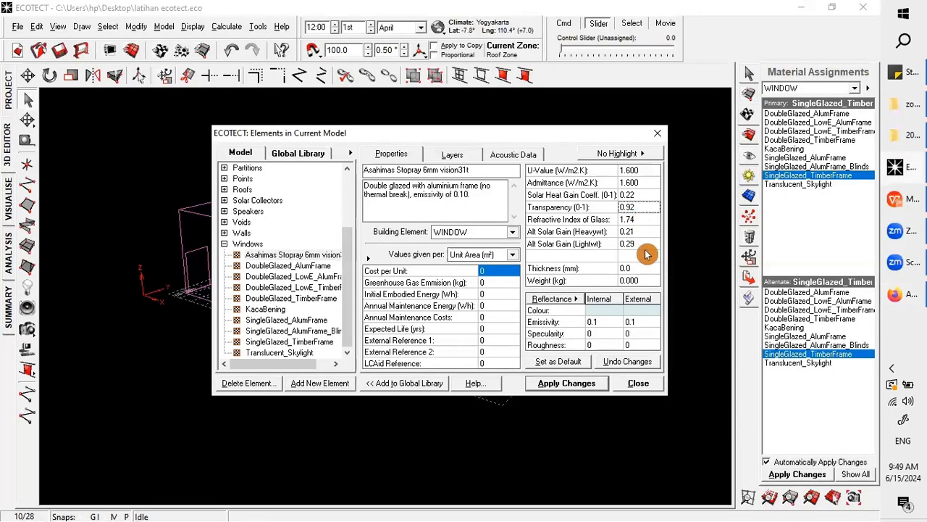
double_click(642, 207)
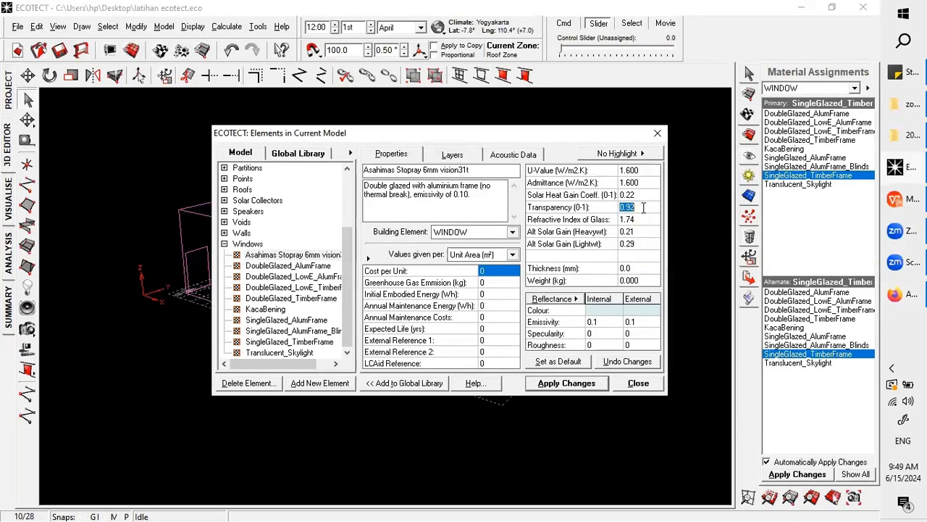
text(0.31)
click(640, 220)
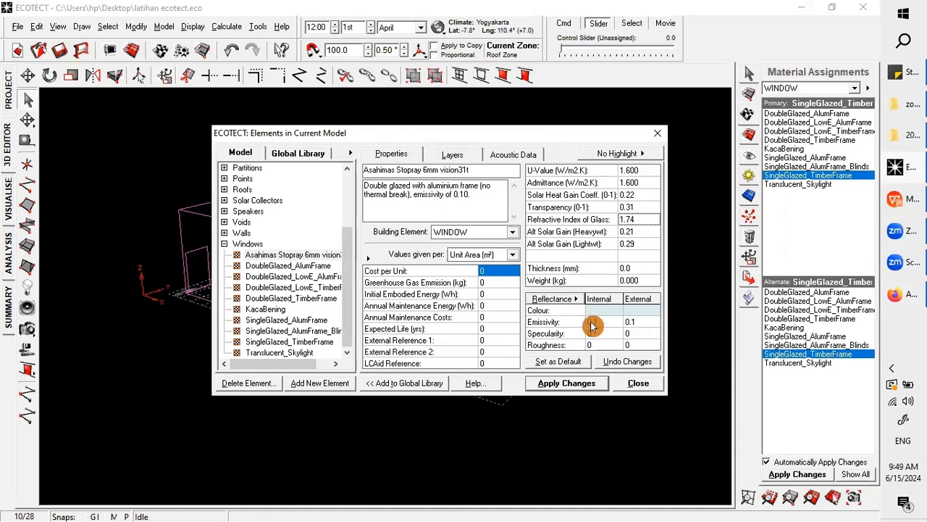
- Recheck the Stopray table, apply the property changes to the Asahimas Stopray element and close the elements dialog
click(903, 297)
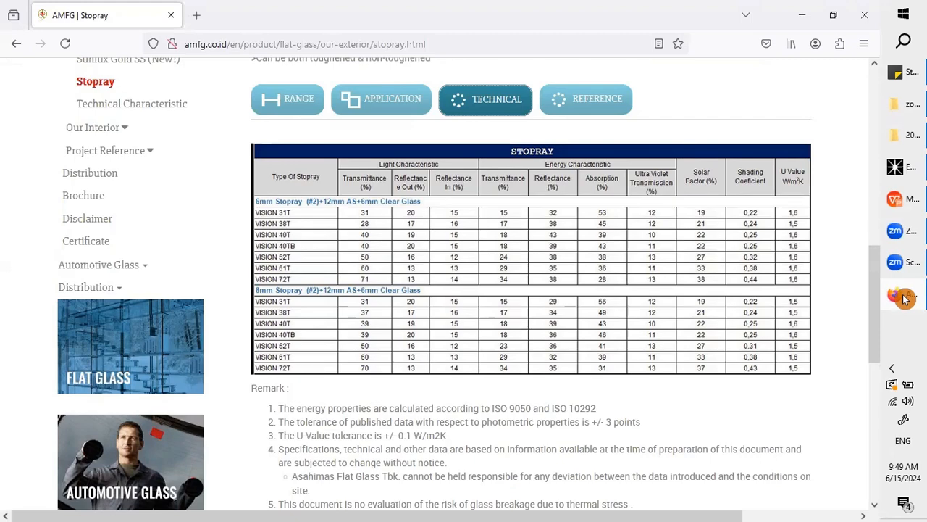
key(alt+Tab)
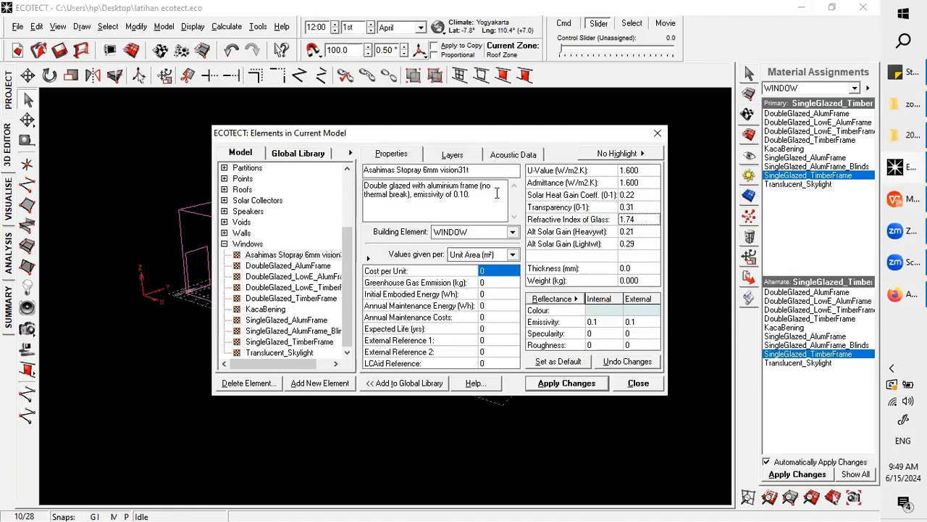
click(565, 387)
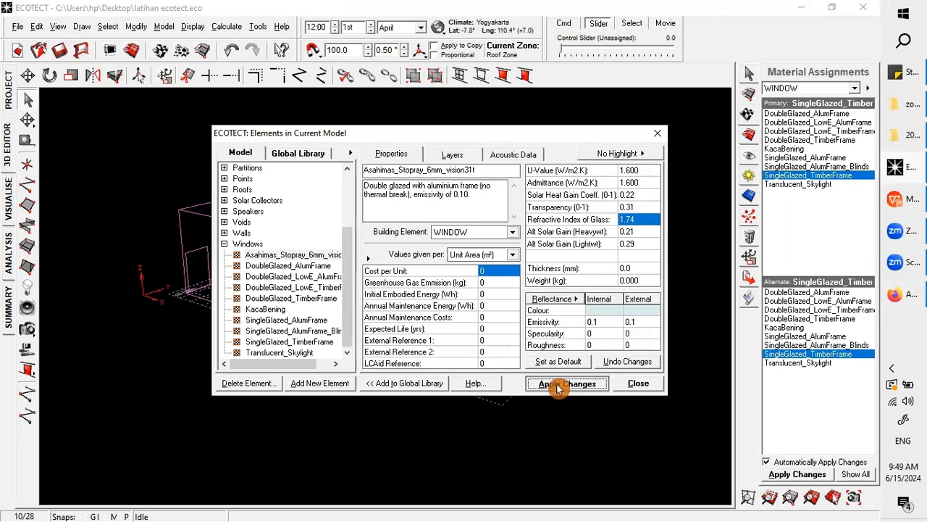
click(638, 384)
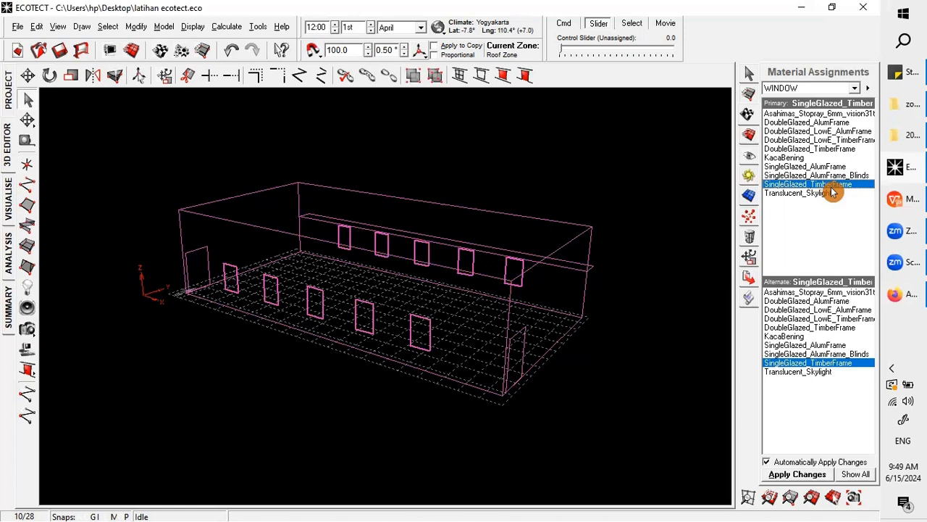
- Assign Asahimas_Stopray_6mm_vision31t as the primary and alternate material of the selected windows, and clear the selection
click(816, 115)
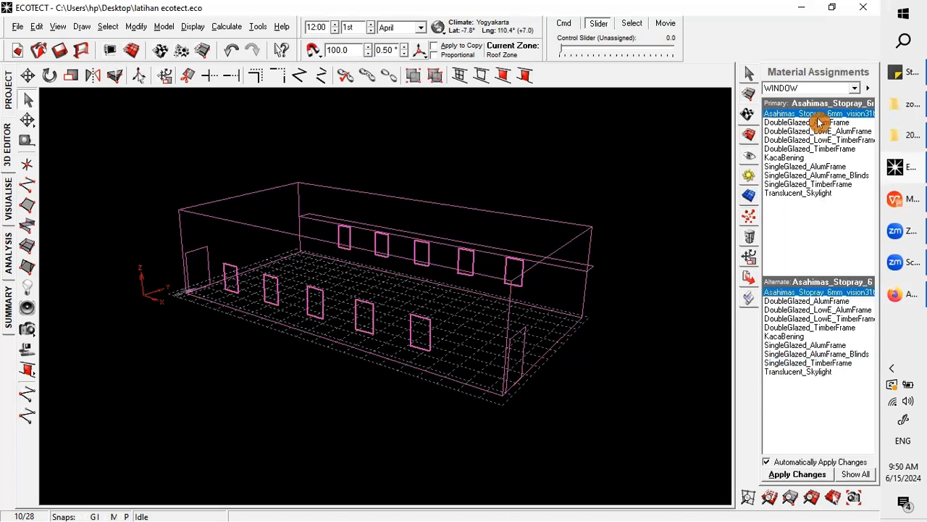
click(819, 123)
click(814, 114)
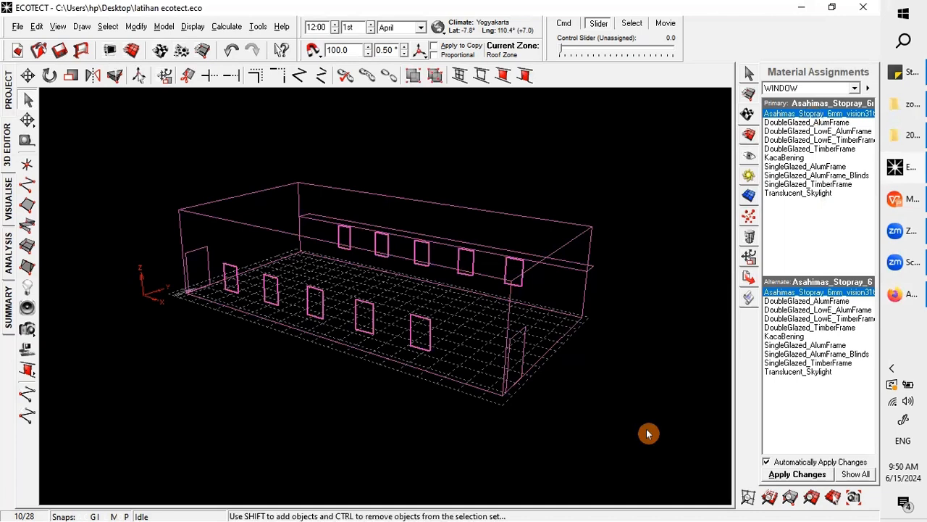
click(425, 434)
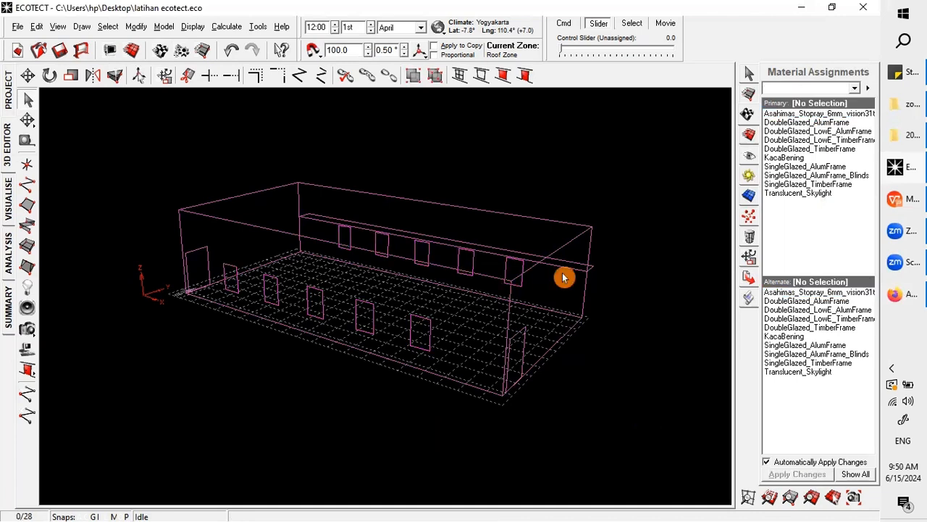
- Select the long narrow slab above the rear windows and move it to the Outside zone
click(615, 300)
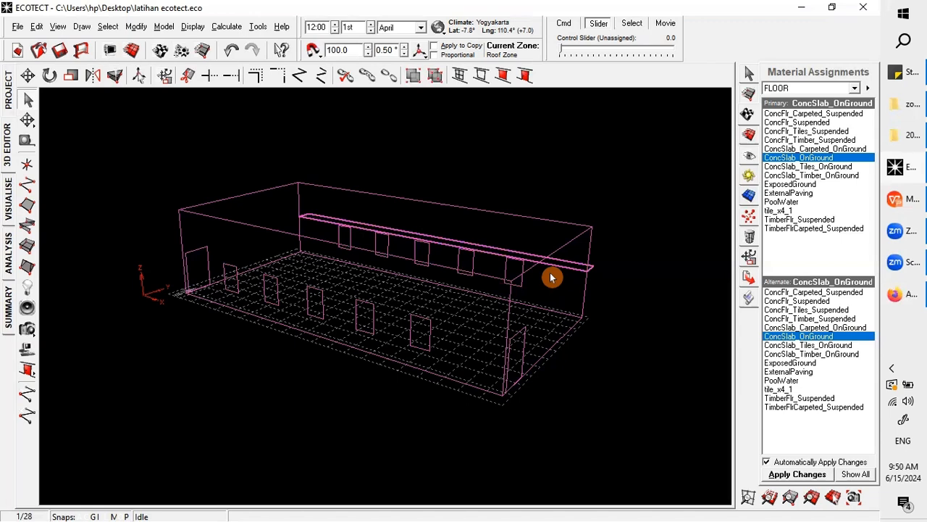
click(750, 96)
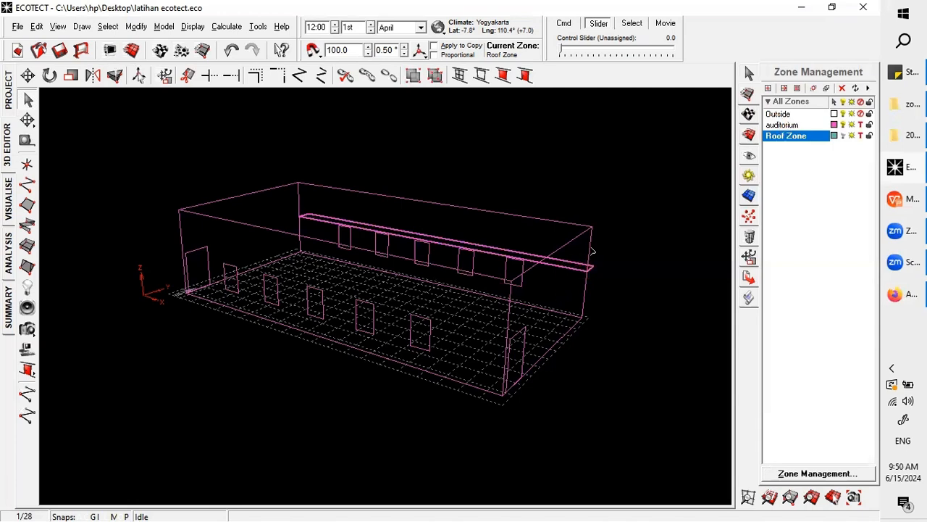
click(789, 115)
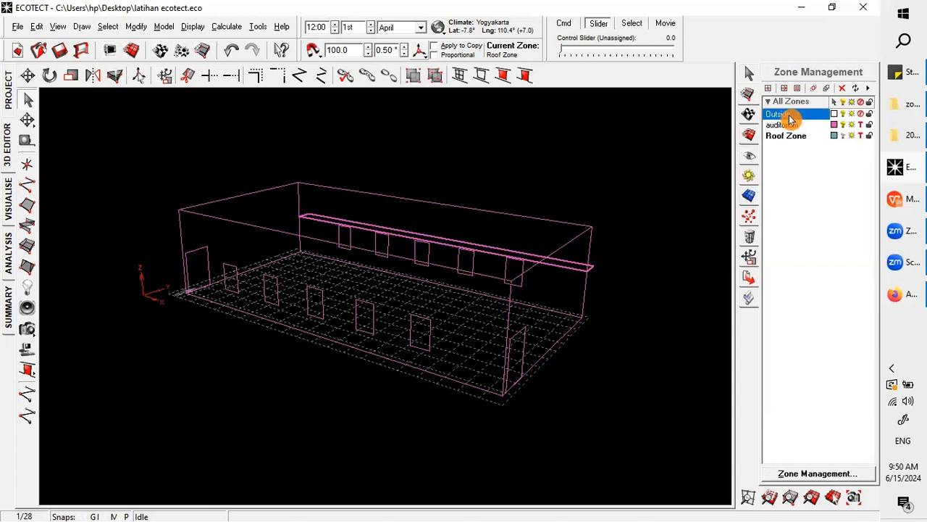
right_click(789, 118)
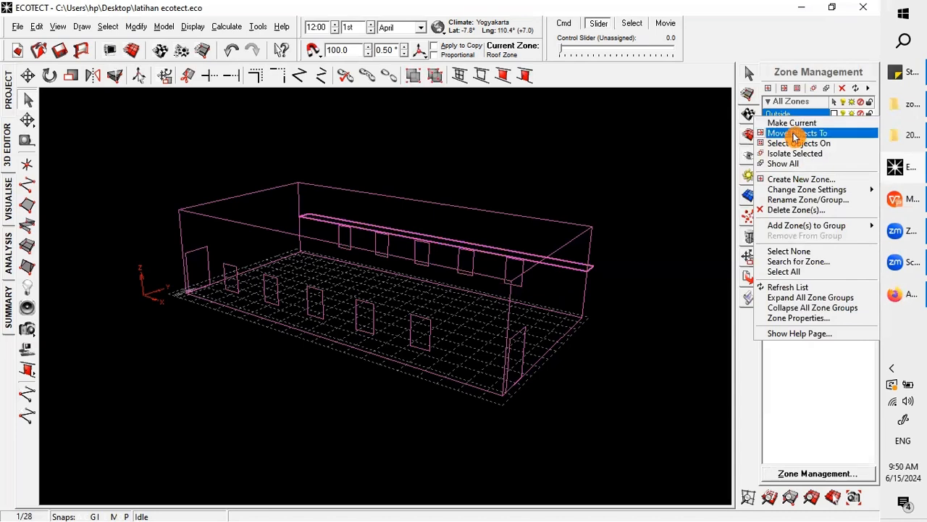
click(795, 134)
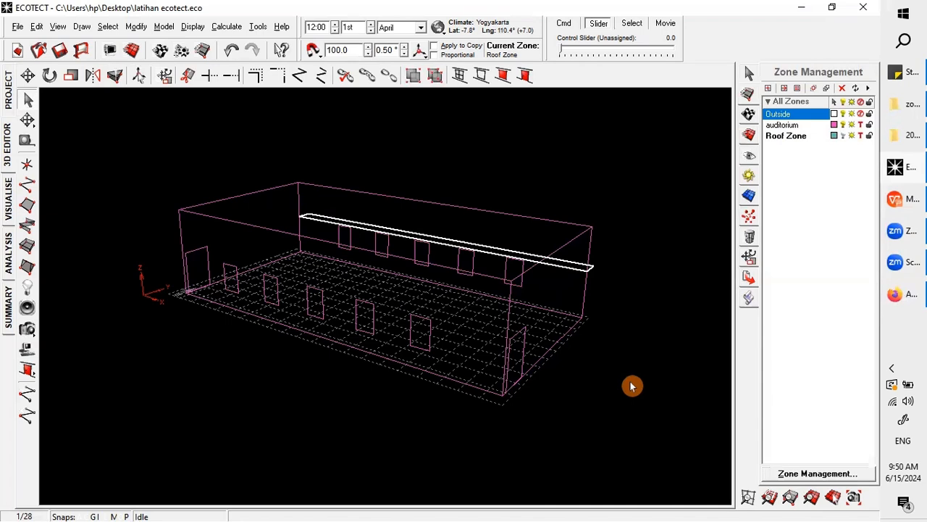
- Clear the slab selection and make the hidden Roof Zone visible in the model
click(627, 223)
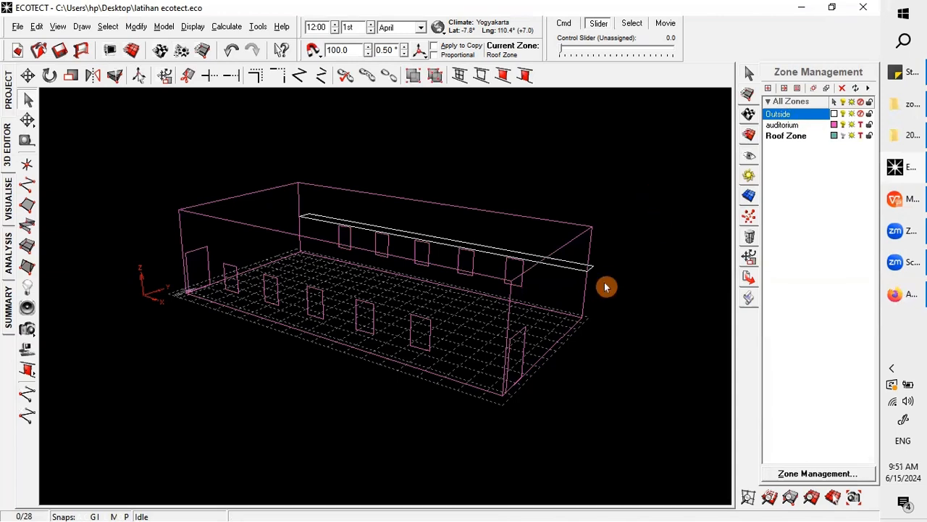
scroll(579, 355, down, 3)
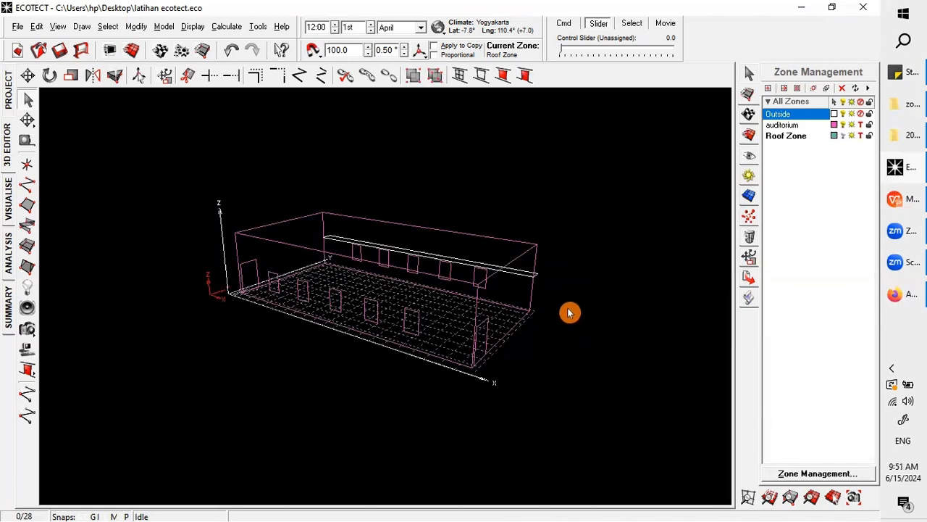
scroll(424, 189, down, 3)
scroll(424, 189, up, 3)
scroll(523, 383, down, 3)
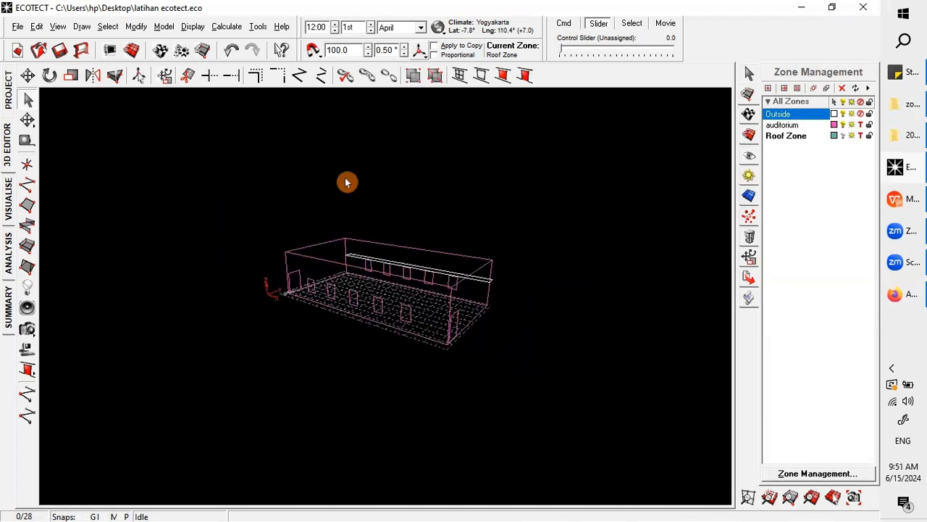
scroll(345, 177, up, 3)
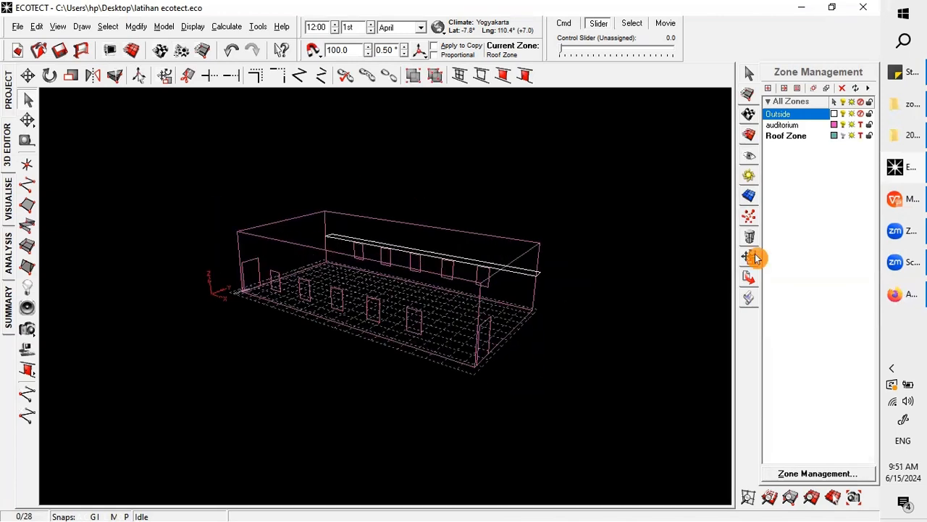
click(844, 138)
click(843, 137)
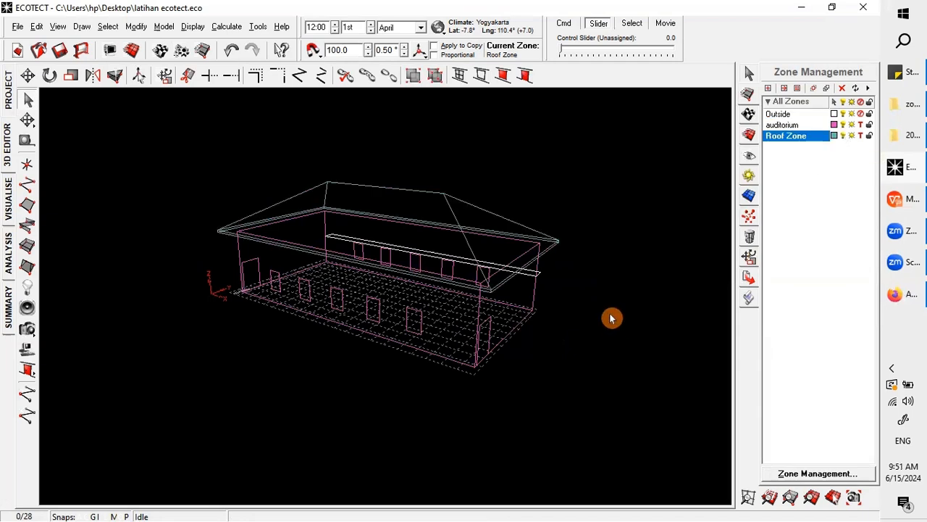
- Select the whole hipped roof and ungroup it into separate objects
right_drag(614, 304, 617, 304)
click(277, 202)
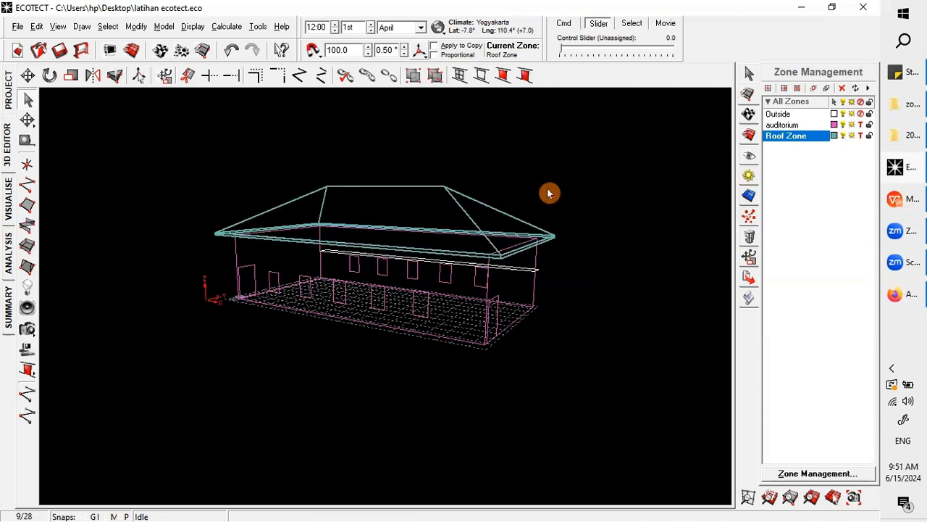
right_drag(555, 187, 503, 166)
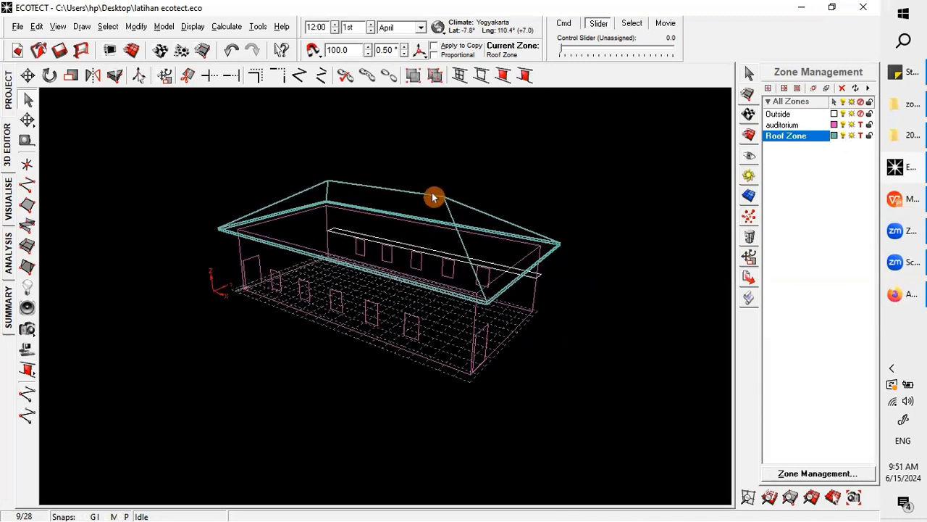
right_drag(441, 205, 433, 77)
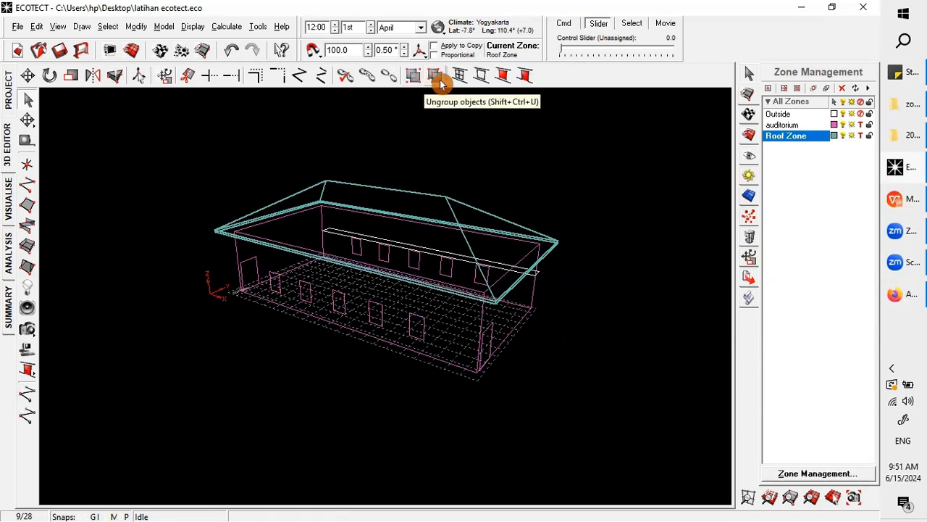
click(436, 76)
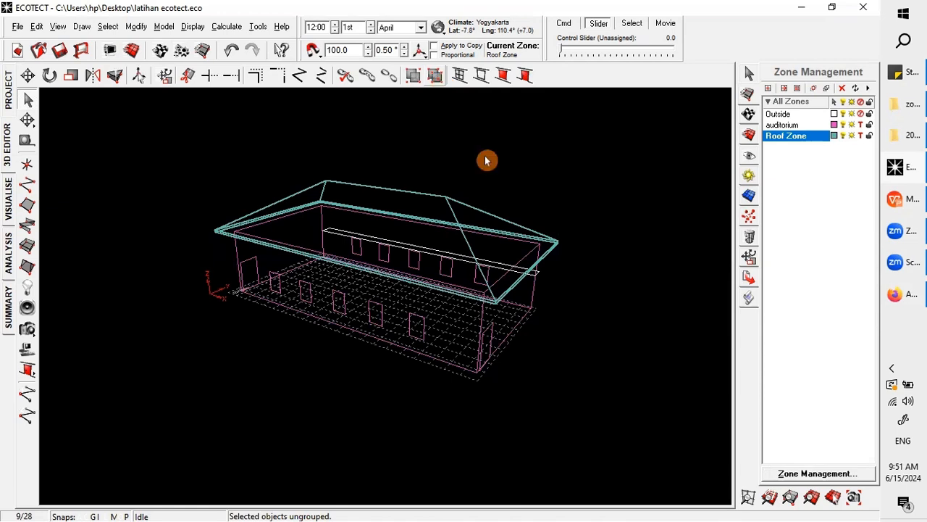
- Select the four sloping roof planes, make them ROOF elements with ClayTiledRoof as primary and alternate material, and clear the selection
click(433, 197)
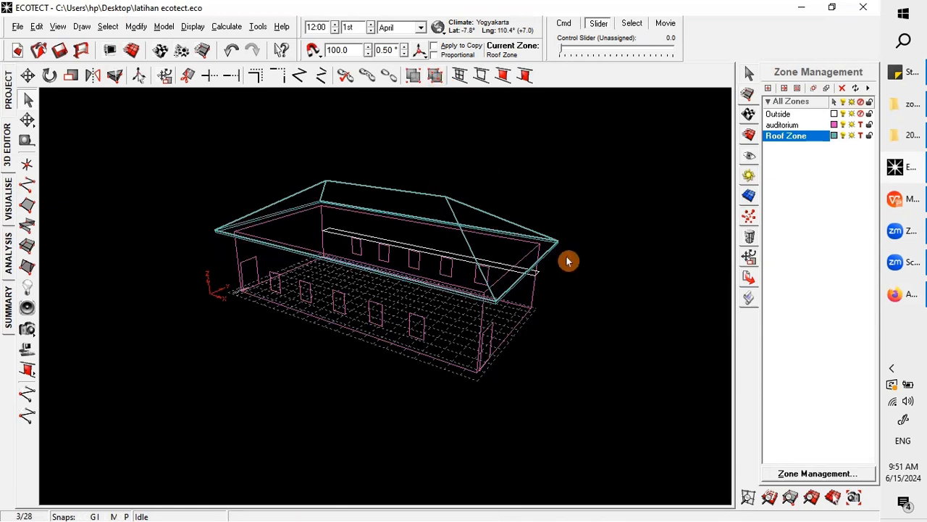
scroll(577, 234, up, 3)
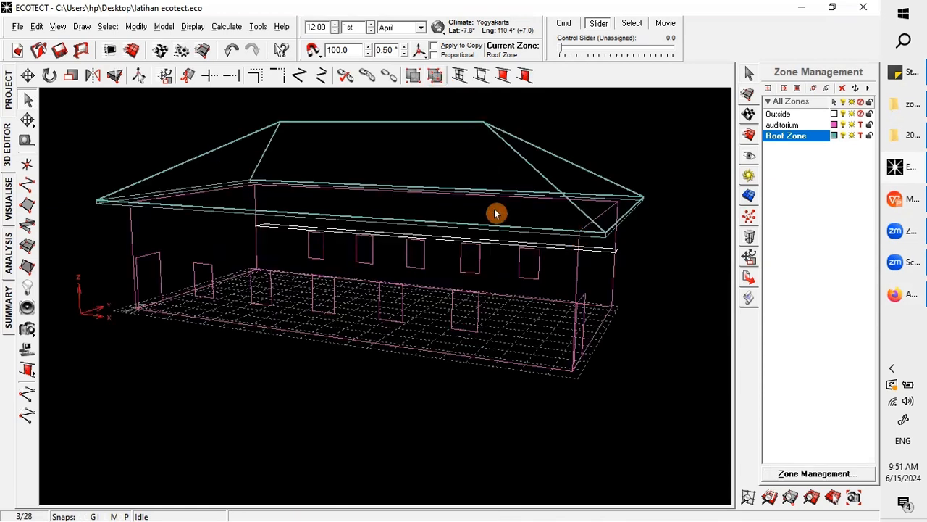
right_drag(488, 210, 514, 138)
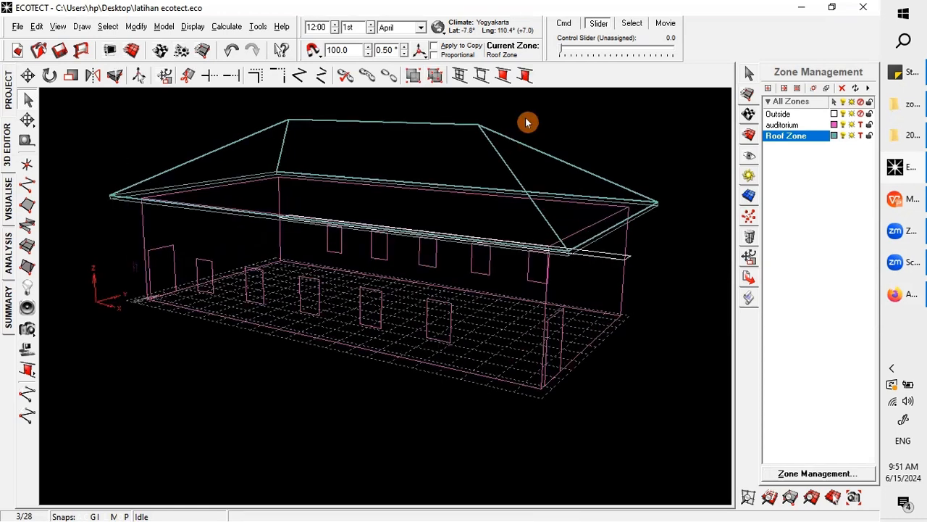
drag(207, 141, 699, 334)
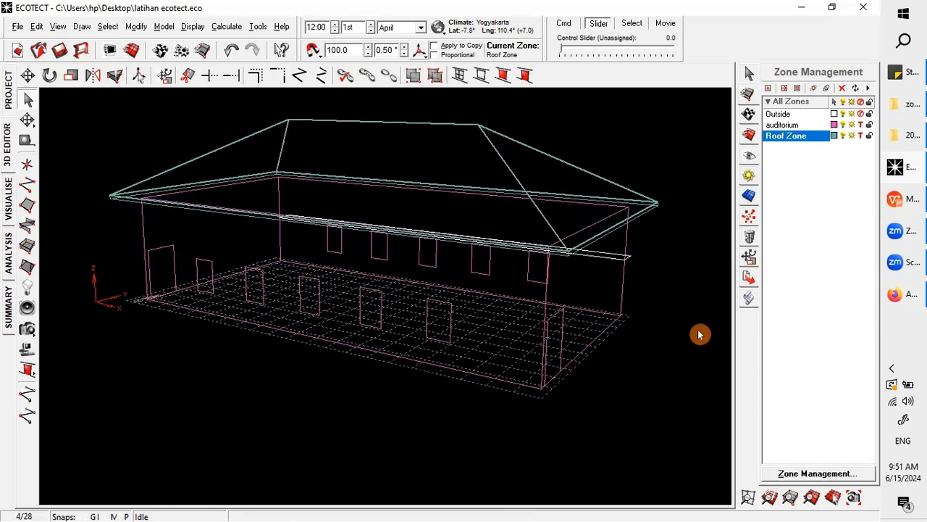
right_drag(681, 315, 684, 338)
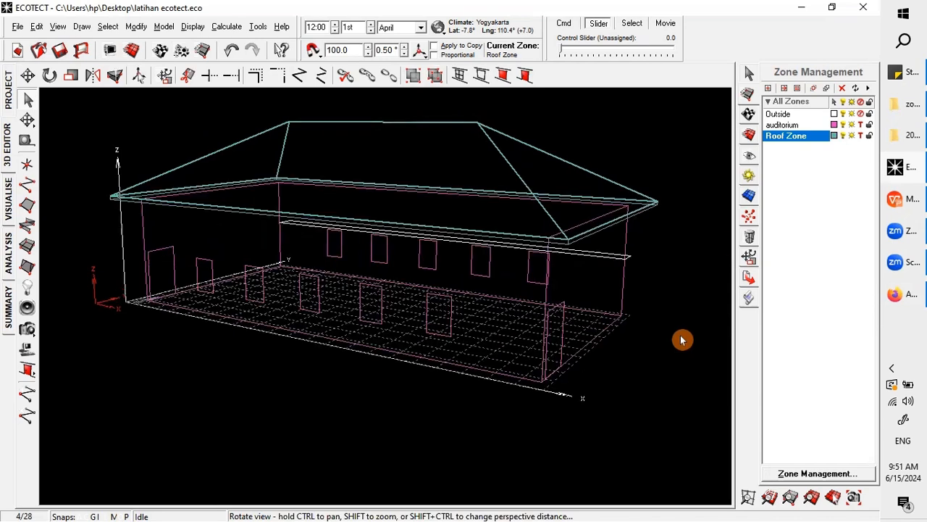
click(749, 114)
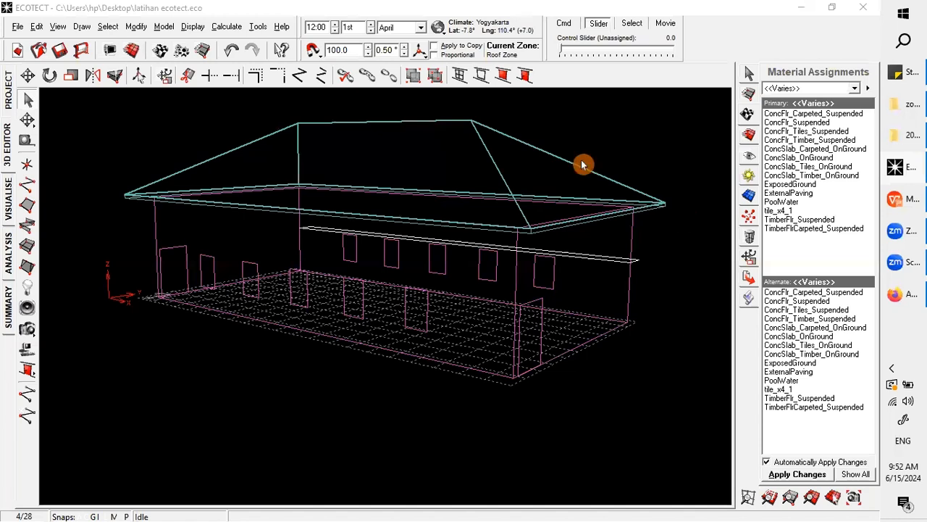
click(815, 91)
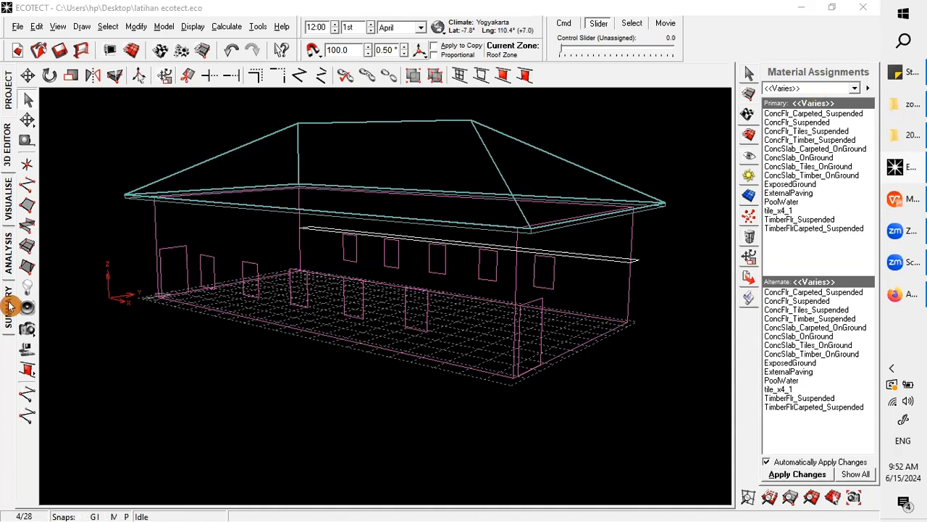
click(9, 202)
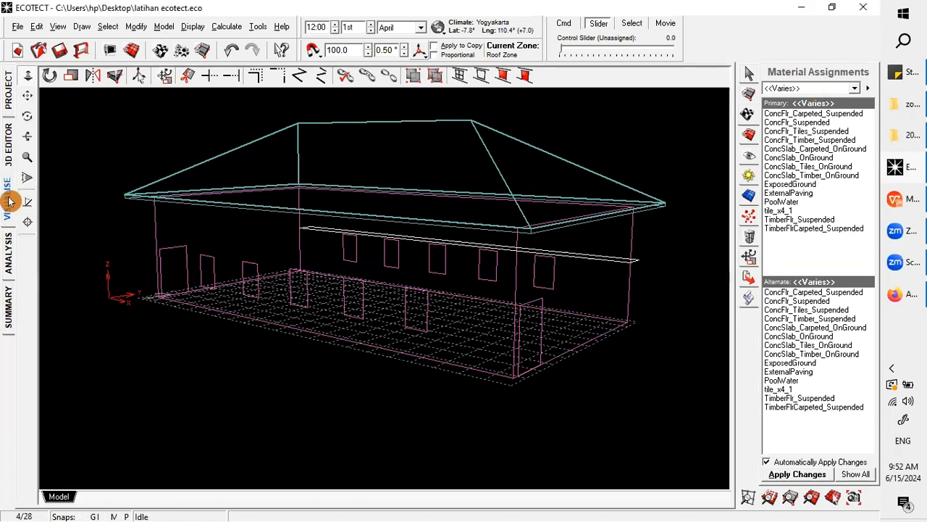
drag(320, 307, 238, 323)
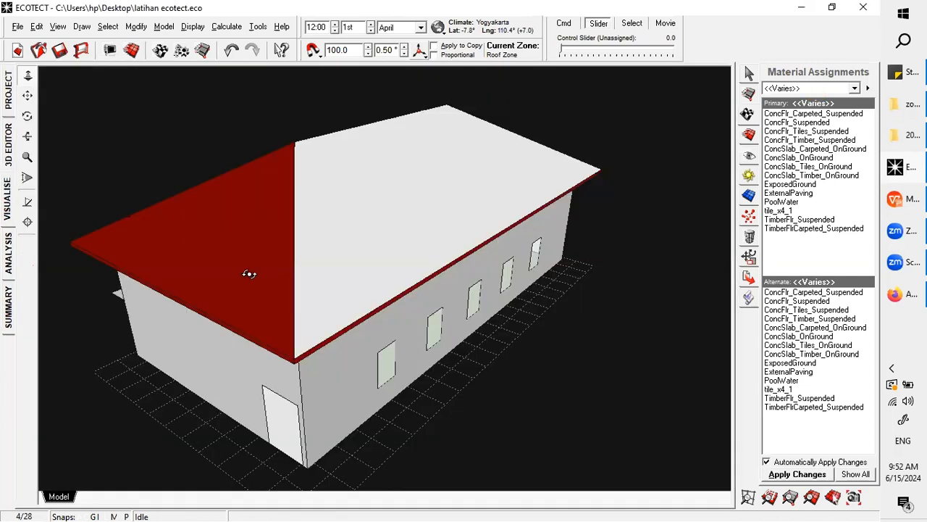
mouse_move(249, 273)
mouse_down()
mouse_move(242, 265)
mouse_move(360, 273)
mouse_move(461, 311)
mouse_up()
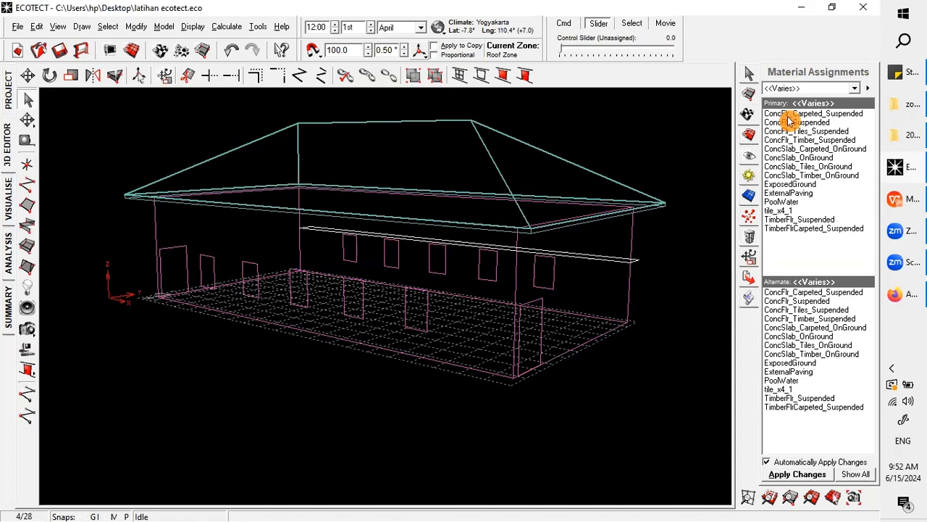
click(807, 88)
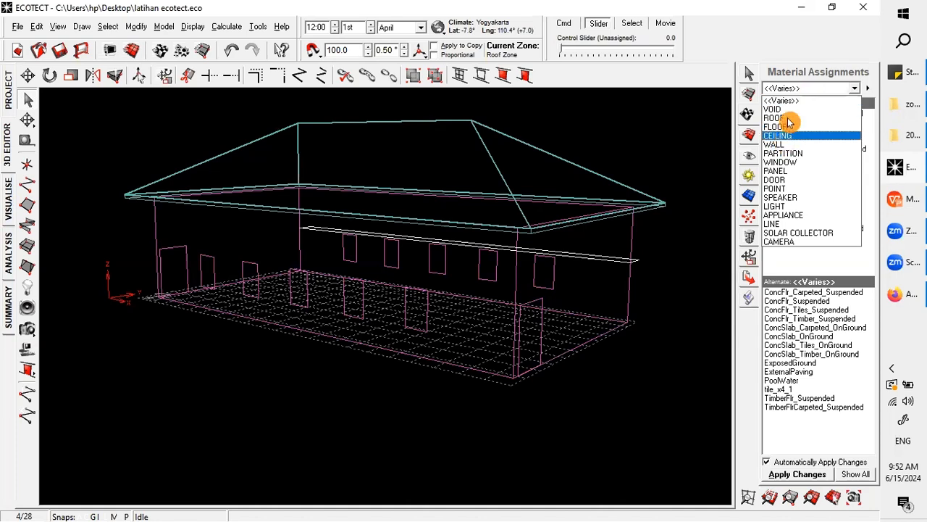
click(789, 118)
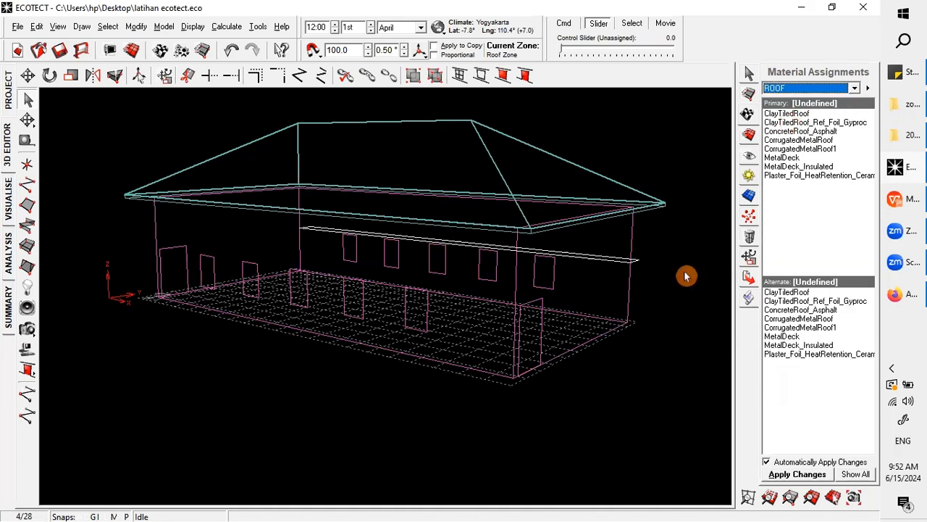
click(786, 113)
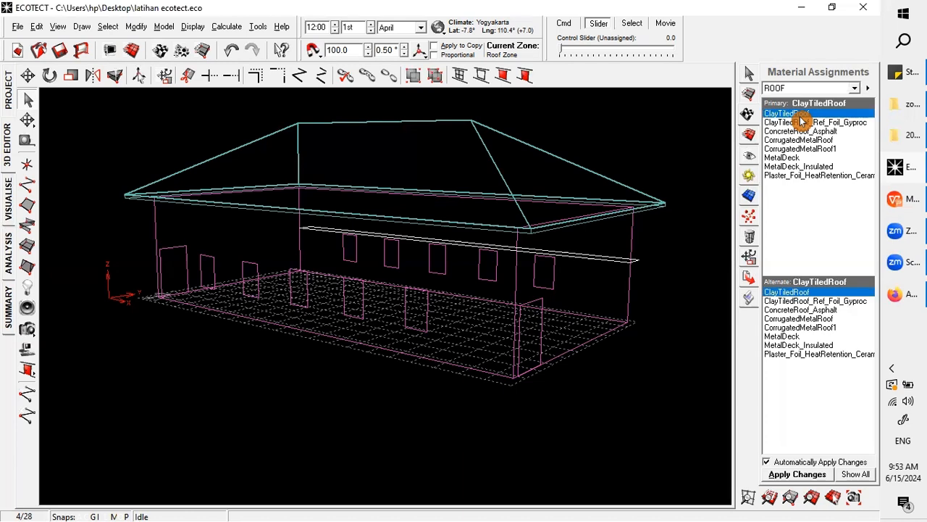
click(625, 411)
- Select the four fascia strips along the roof eaves, make them PANEL elements with Plywood as primary and alternate material, and clear the selection
scroll(681, 218, up, 3)
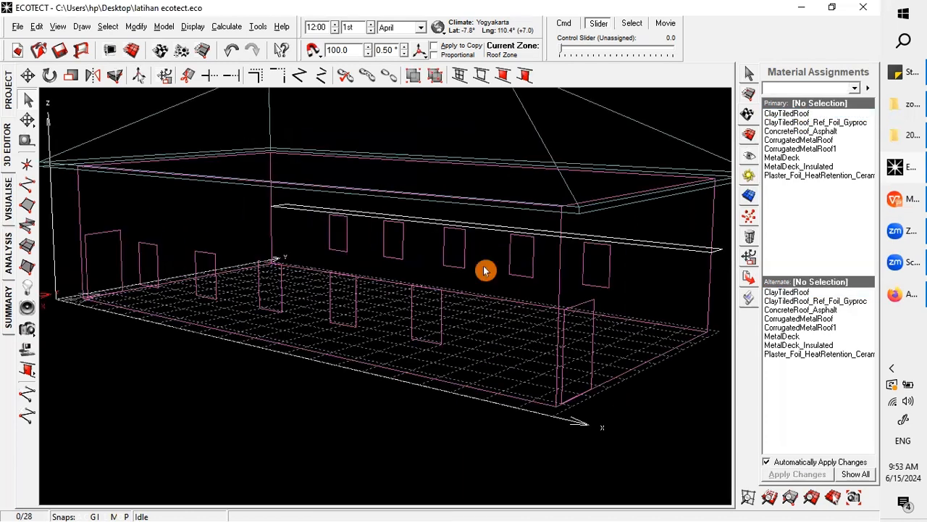
right_drag(485, 270, 566, 263)
right_drag(640, 218, 510, 204)
right_drag(598, 181, 620, 250)
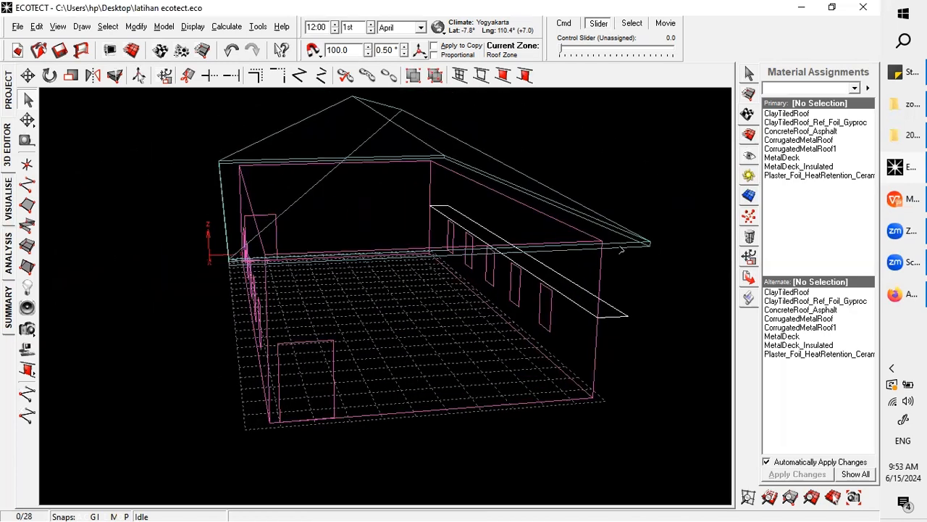
click(617, 245)
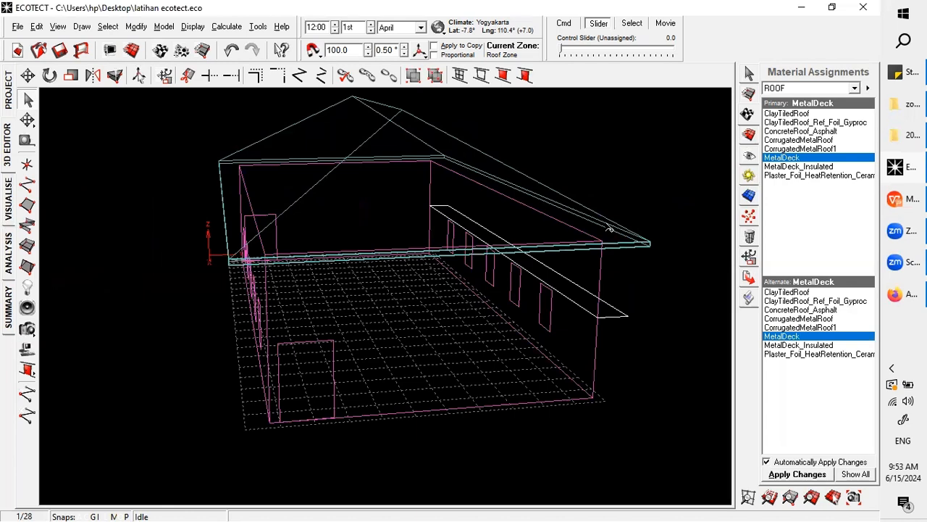
shift+click(406, 158)
shift+click(406, 158)
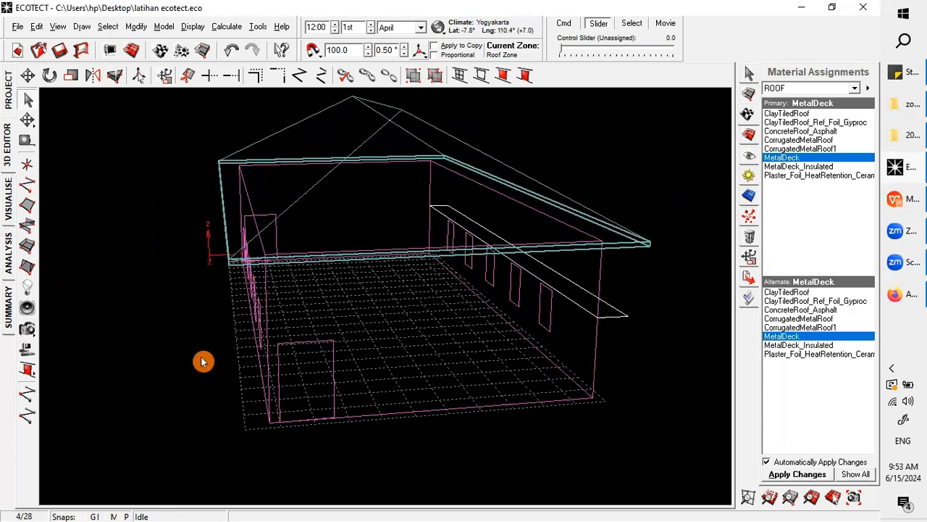
right_drag(241, 350, 660, 191)
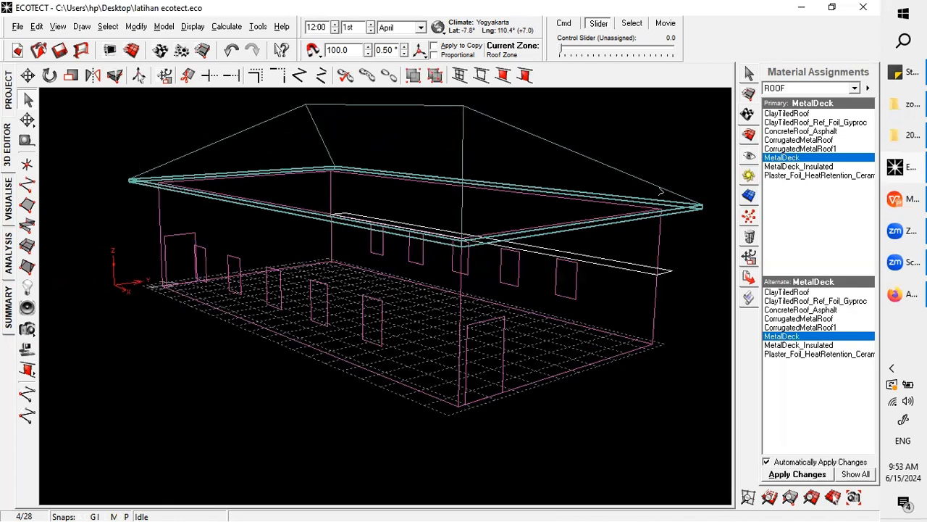
click(843, 90)
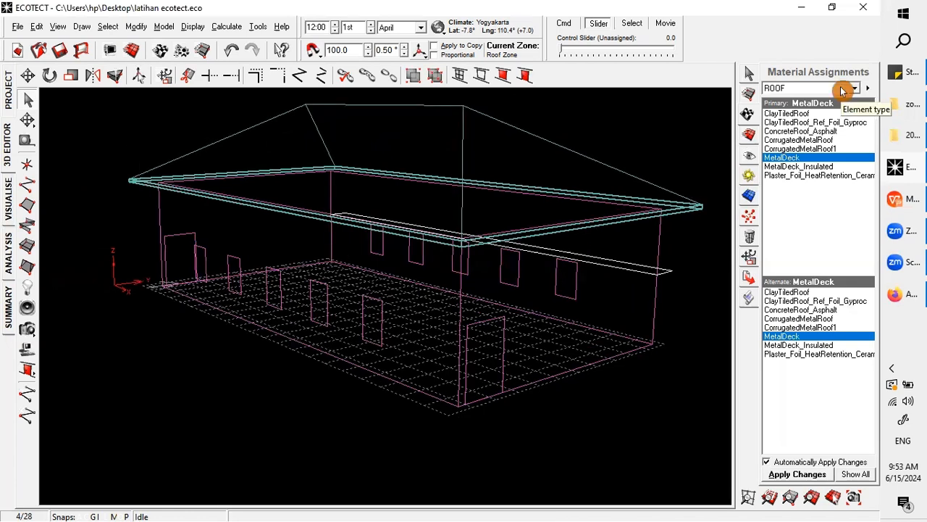
click(843, 90)
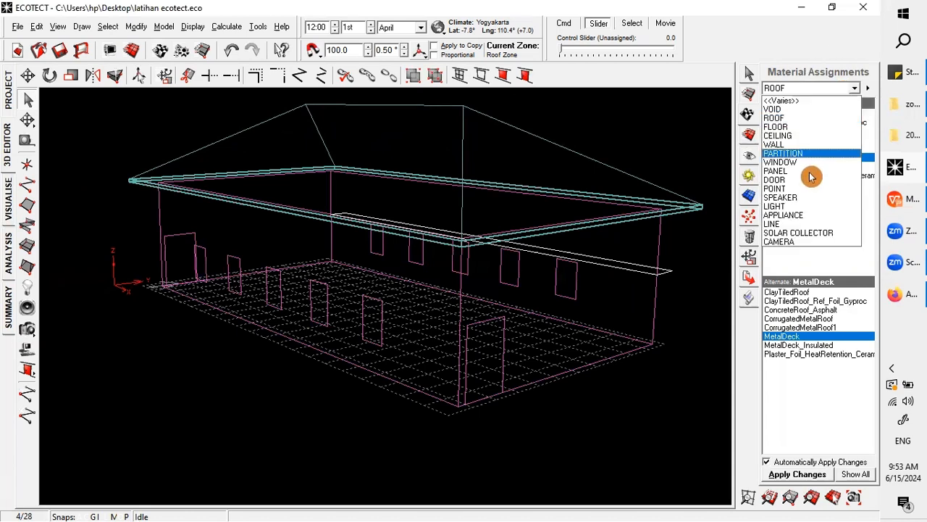
click(812, 174)
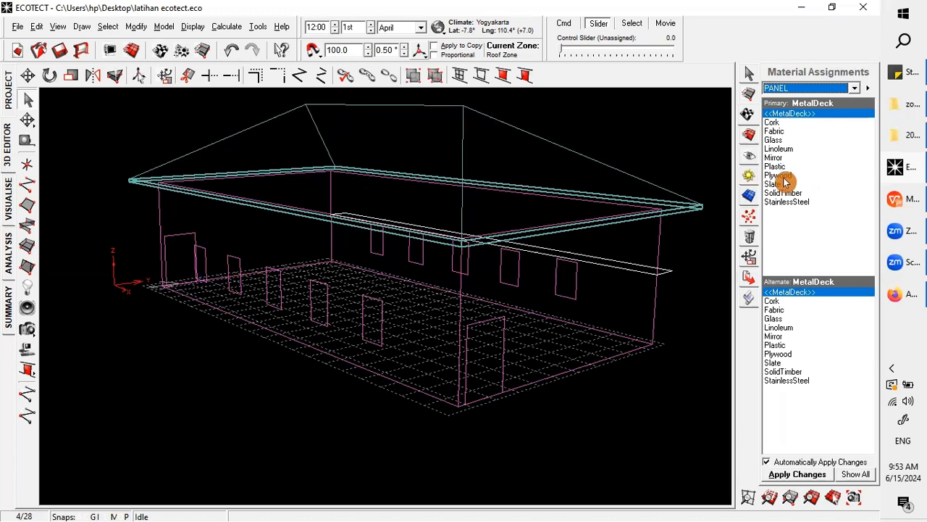
click(784, 176)
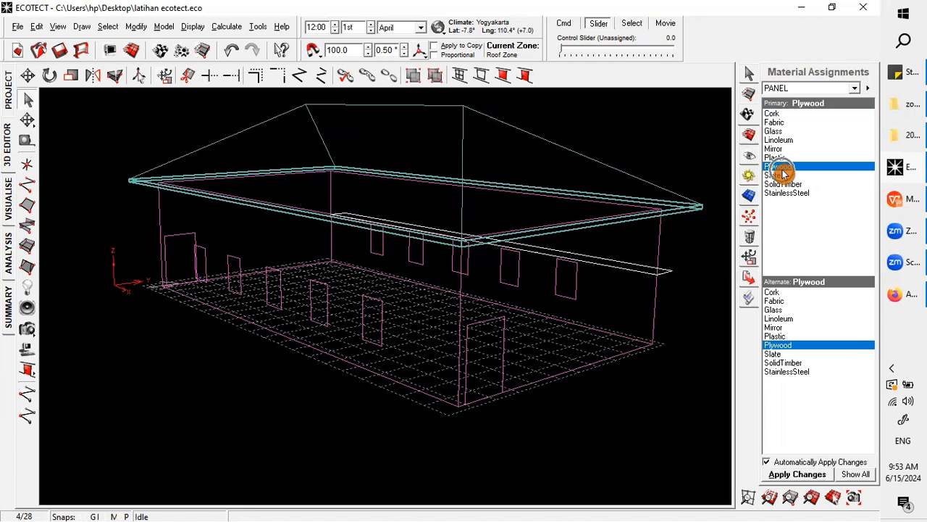
click(681, 216)
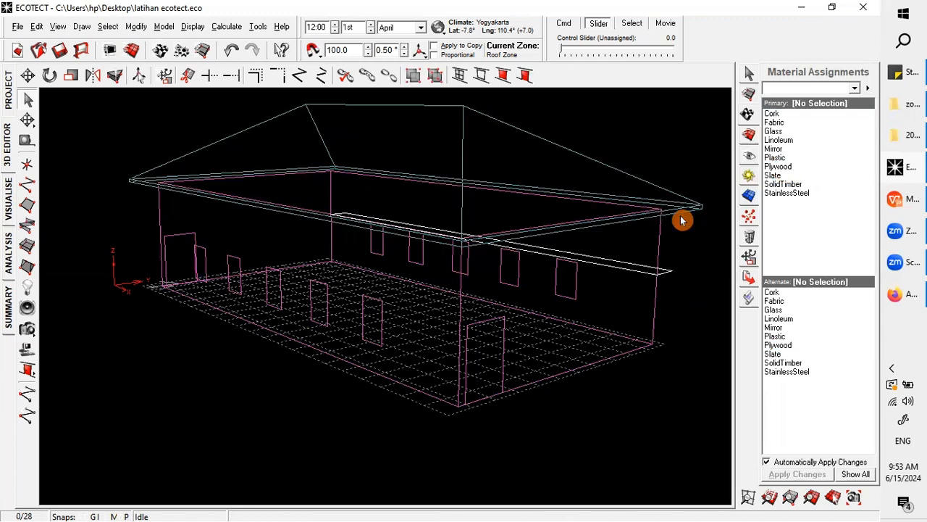
- Select the horizontal plane at the base of the roof and change its element type to CEILING
click(678, 334)
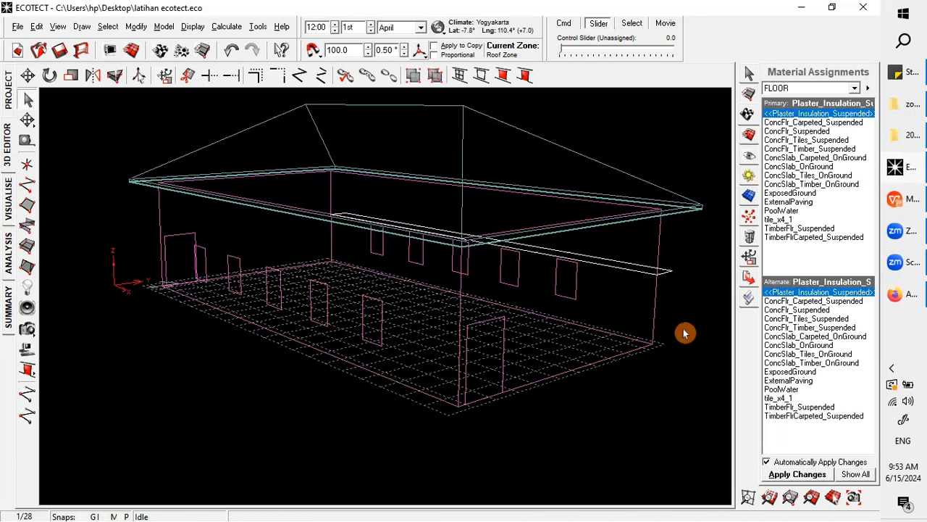
click(822, 92)
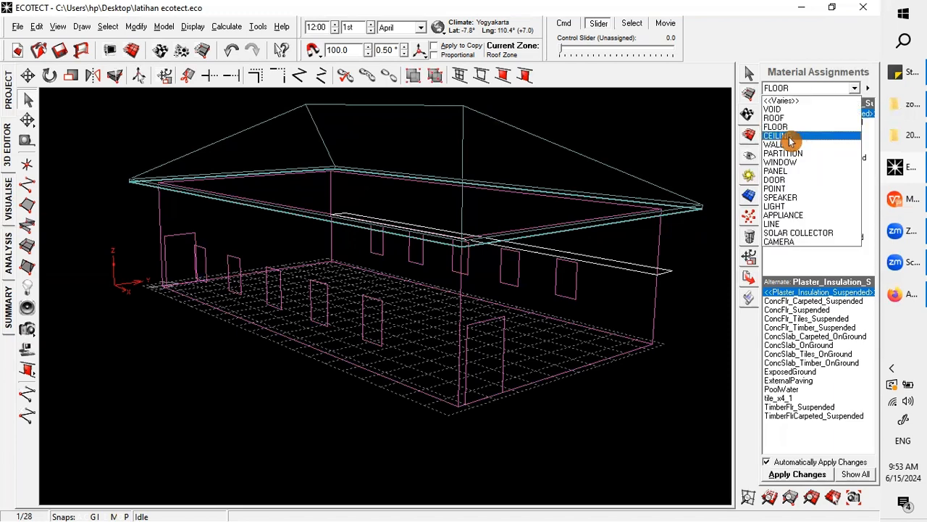
click(791, 140)
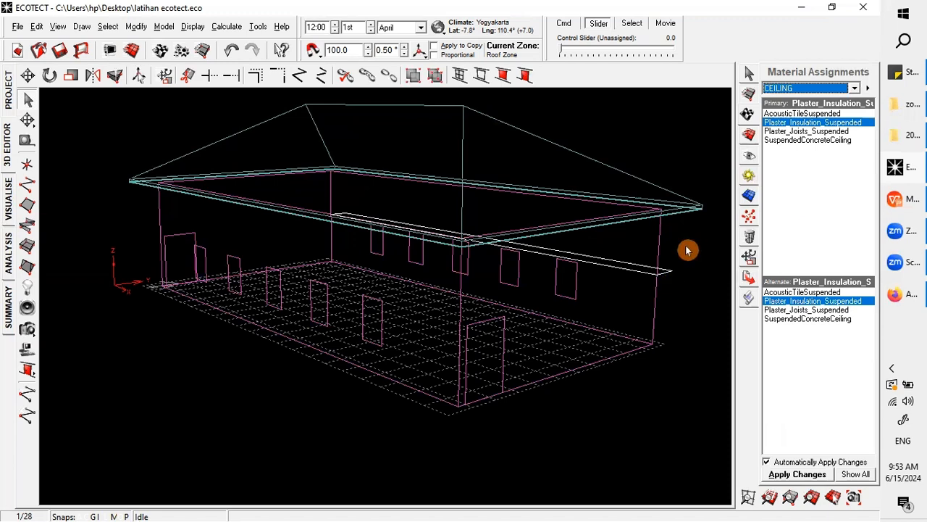
- Check the hall ceiling's element type, set the horizontal plane at the roof's base to FLOOR, and clear the selection
click(662, 248)
click(562, 218)
click(517, 226)
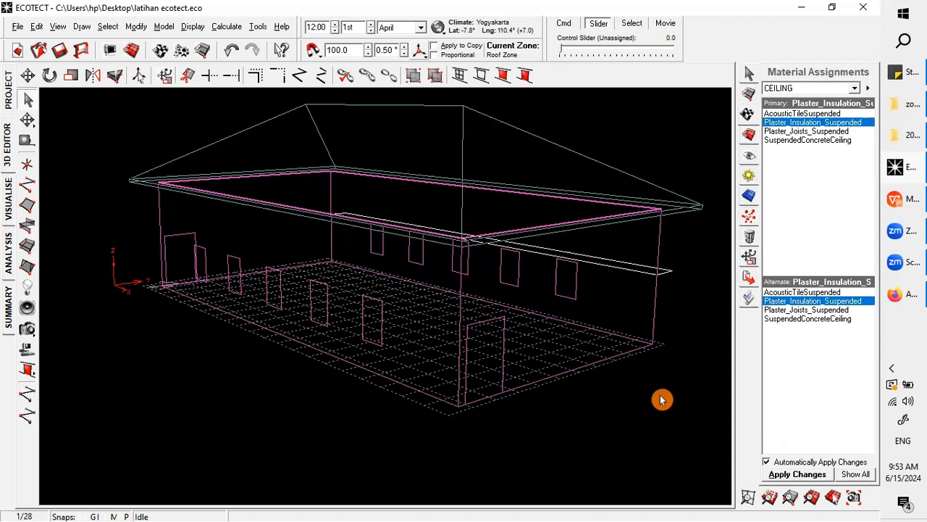
click(686, 212)
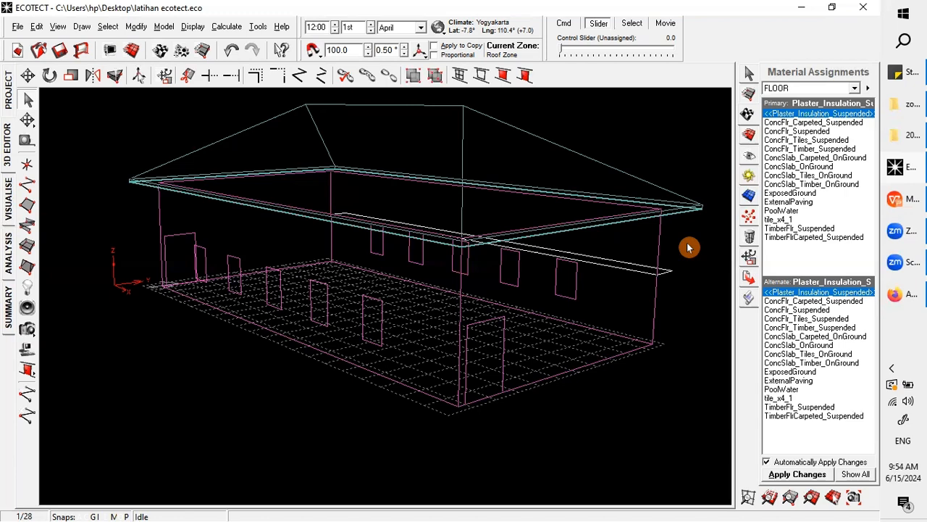
click(688, 248)
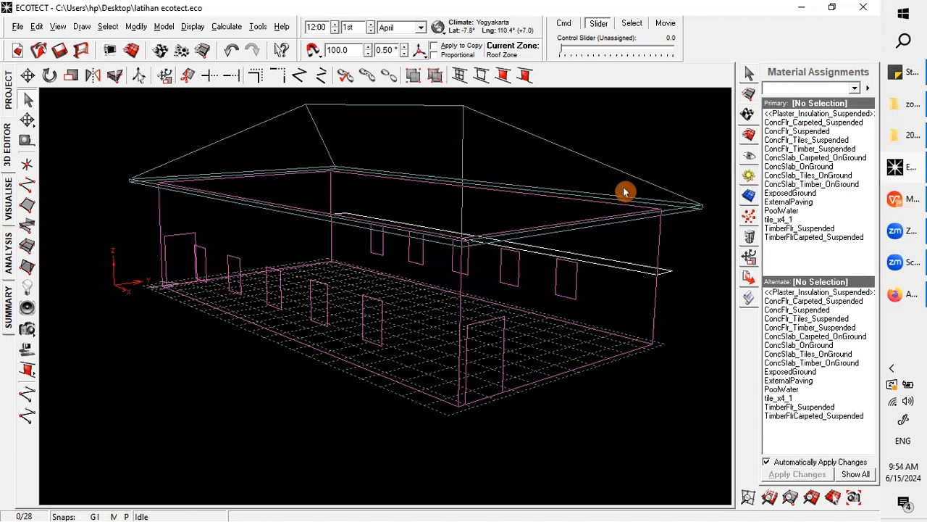
- Inspect the element types and materials assigned to the hall's ceiling and to the horizontal plane at the roof's base
click(626, 209)
click(626, 209)
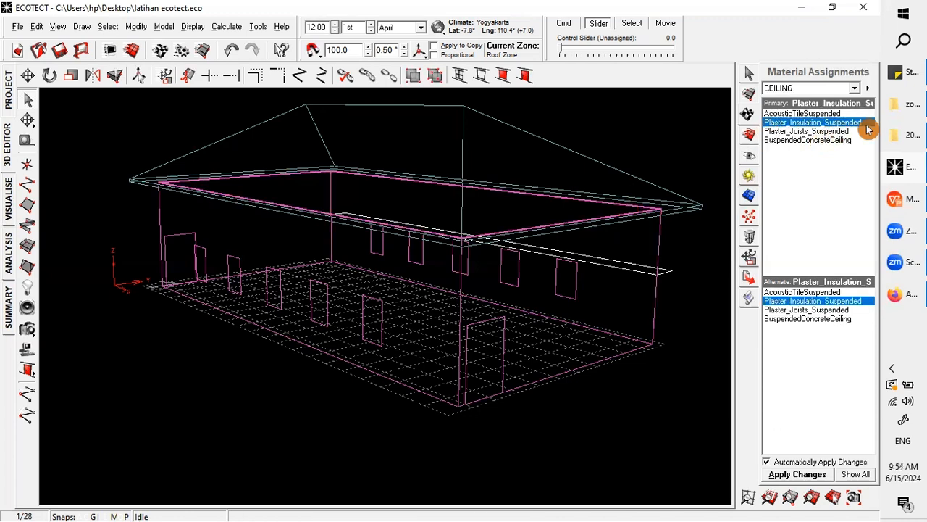
click(692, 296)
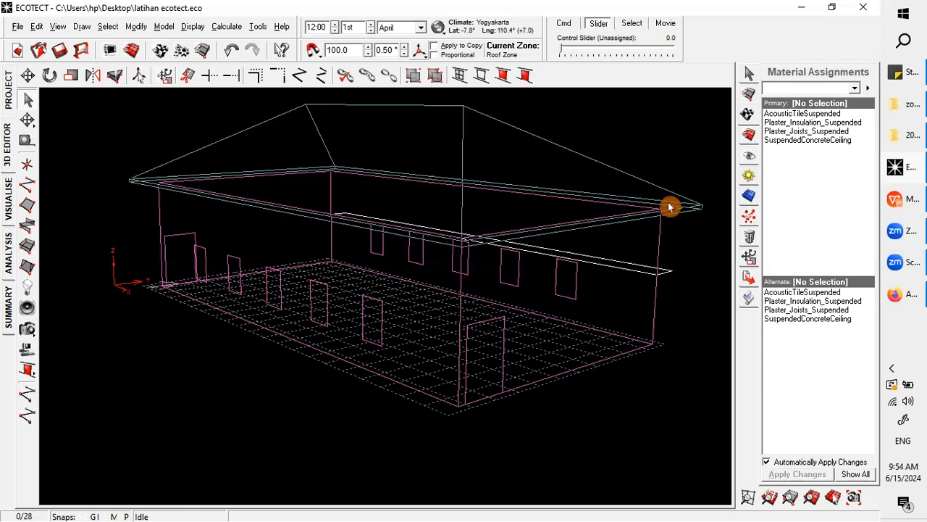
click(670, 207)
click(699, 270)
click(699, 270)
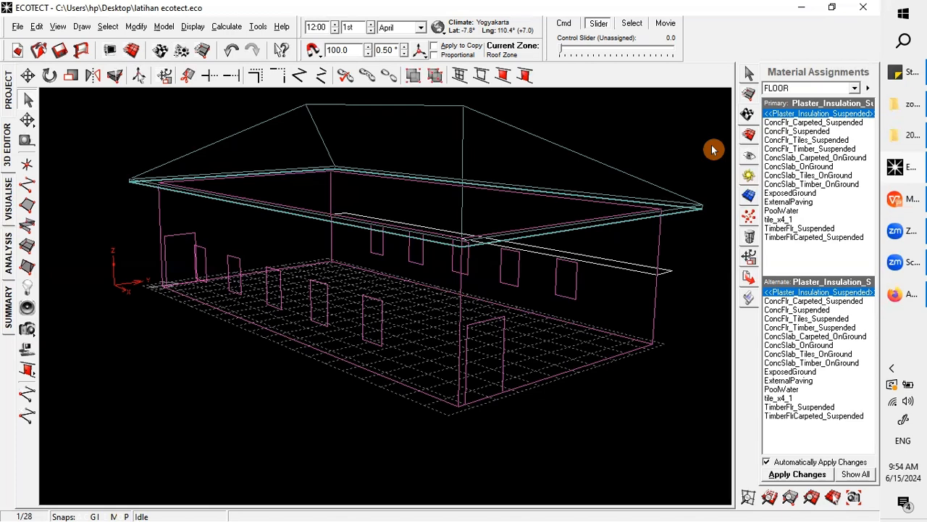
- Clear the selection and save the auditorium model to its existing file
click(283, 380)
scroll(348, 192, down, 2)
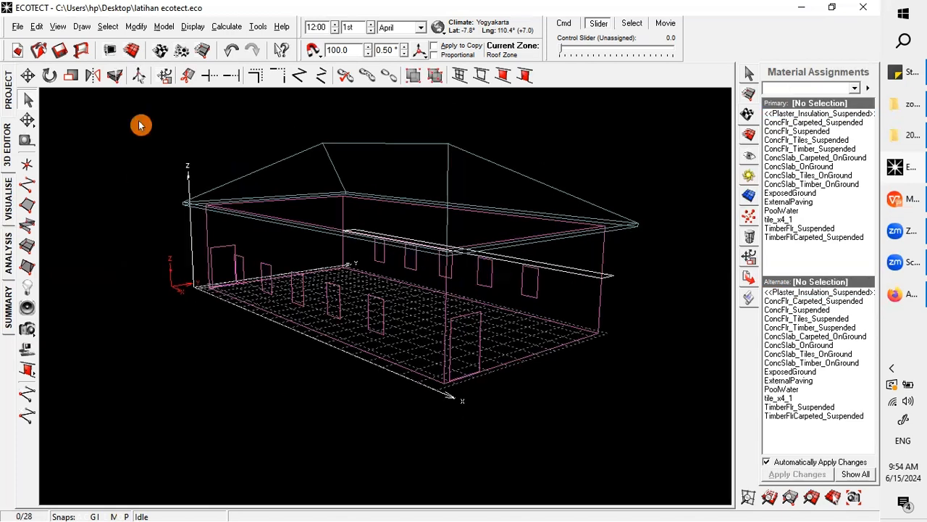
click(60, 49)
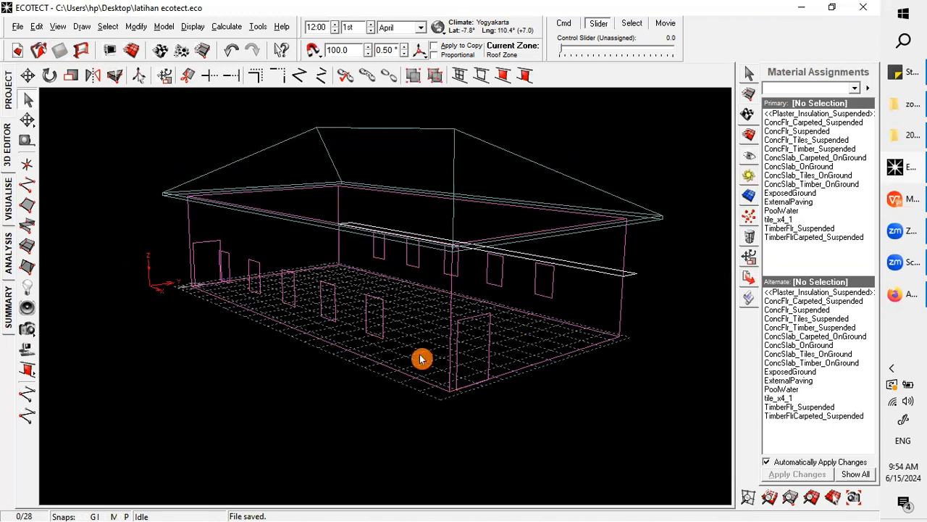
scroll(415, 334, down, 2)
scroll(445, 150, up, 2)
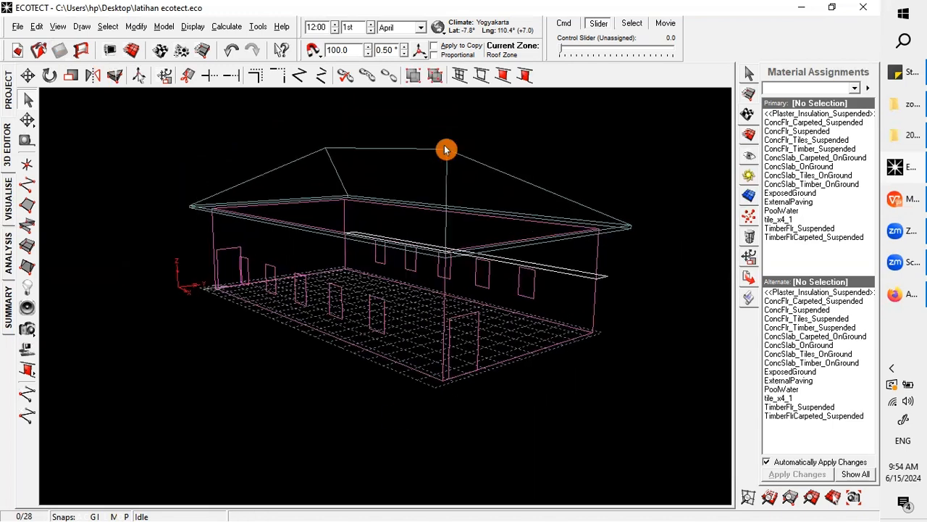